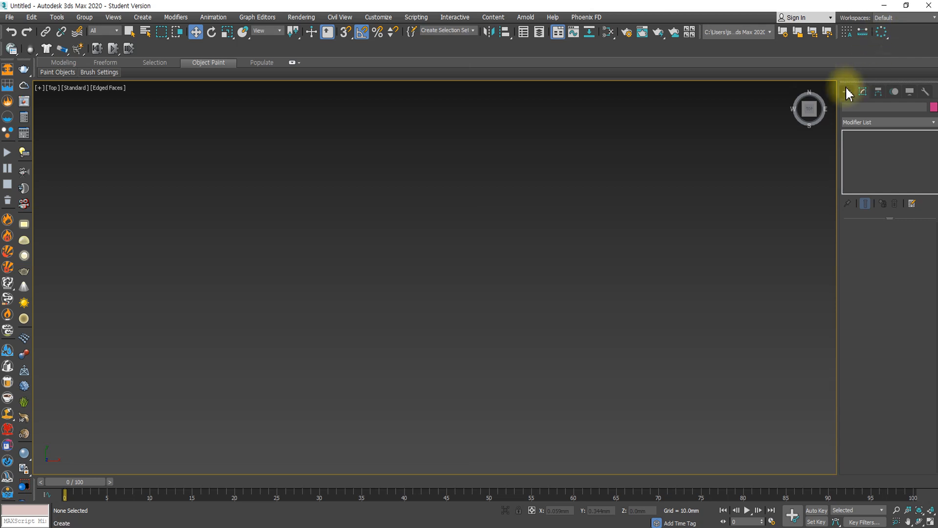
- Create a standard primitive box in the Top view, about 0.032 mm long, 0.034 mm wide and 0.042 mm high
left_click(847, 93)
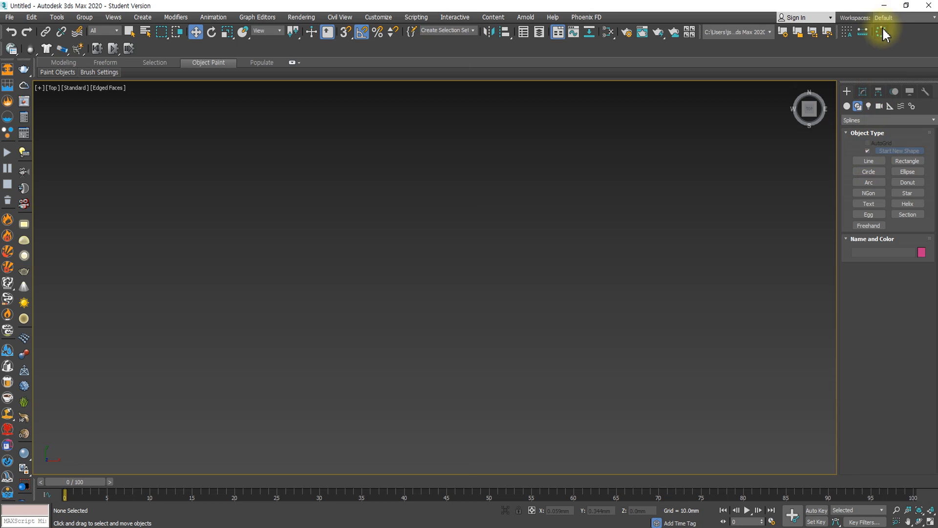
left_click(846, 106)
left_click(868, 153)
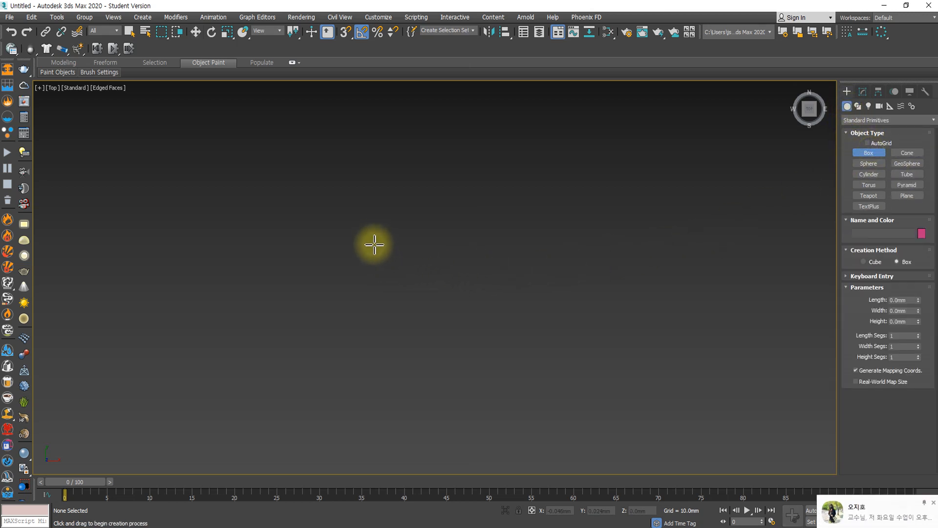
left_click_drag(371, 237, 418, 284)
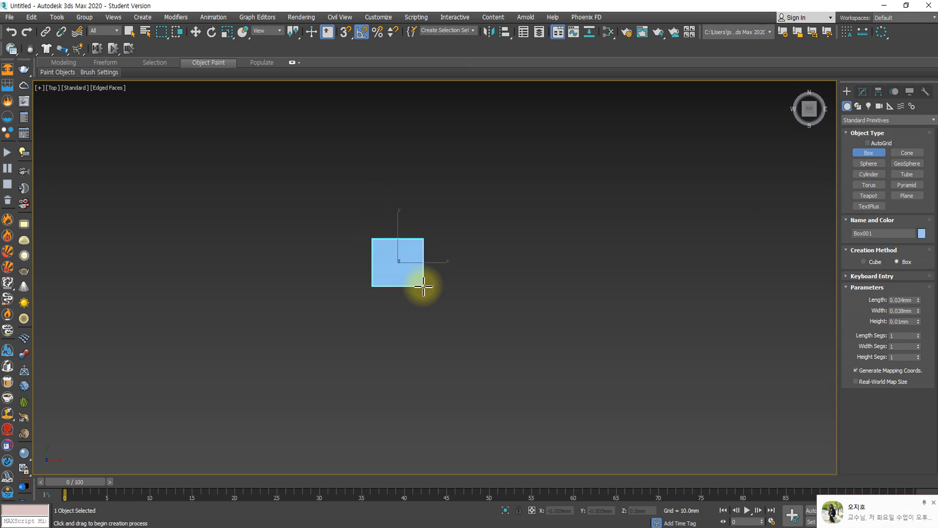
left_click(408, 225)
- Set the box's length, width and height to 200 mm each
left_click_drag(909, 300, 828, 306)
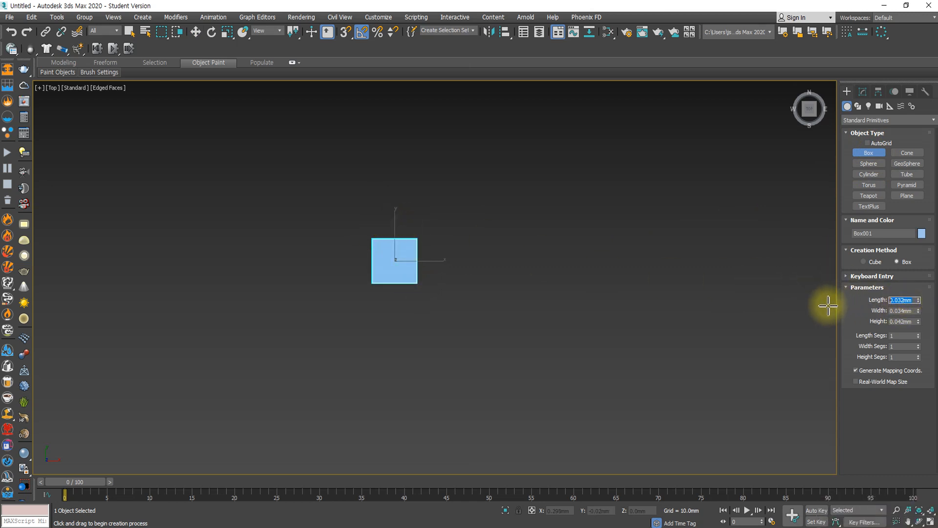
type("200")
key("Tab")
key("Tab")
type("20")
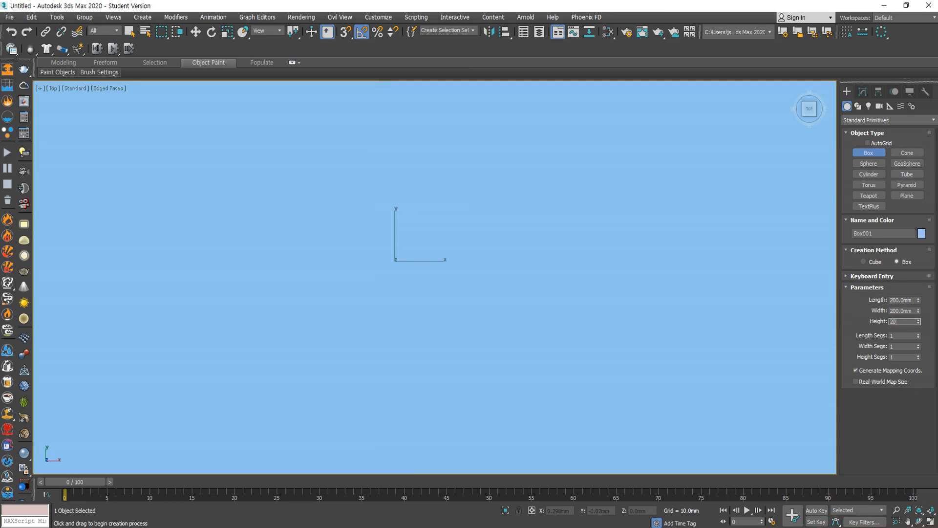
scroll(513, 190, "down", 8)
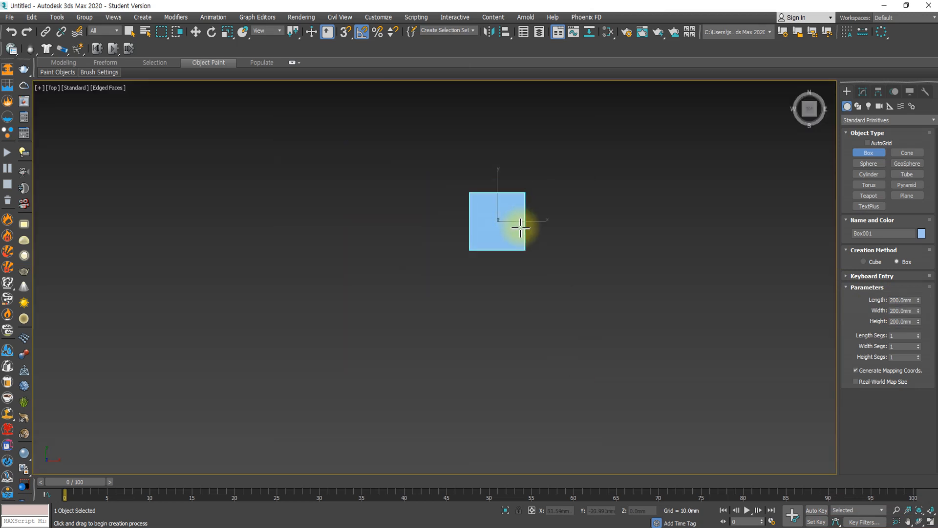
scroll(517, 226, "up", 3)
middle_click_drag(518, 229, 477, 286)
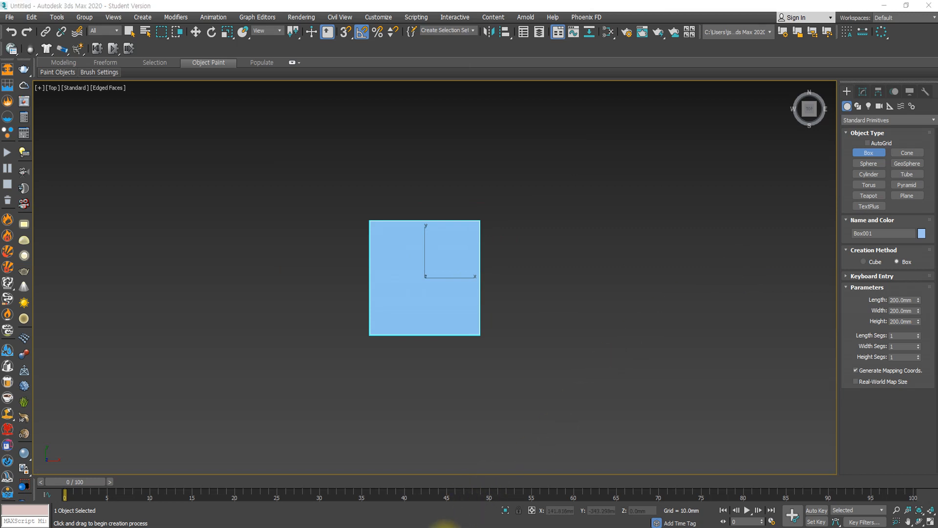
right_click(445, 527)
left_click(418, 516)
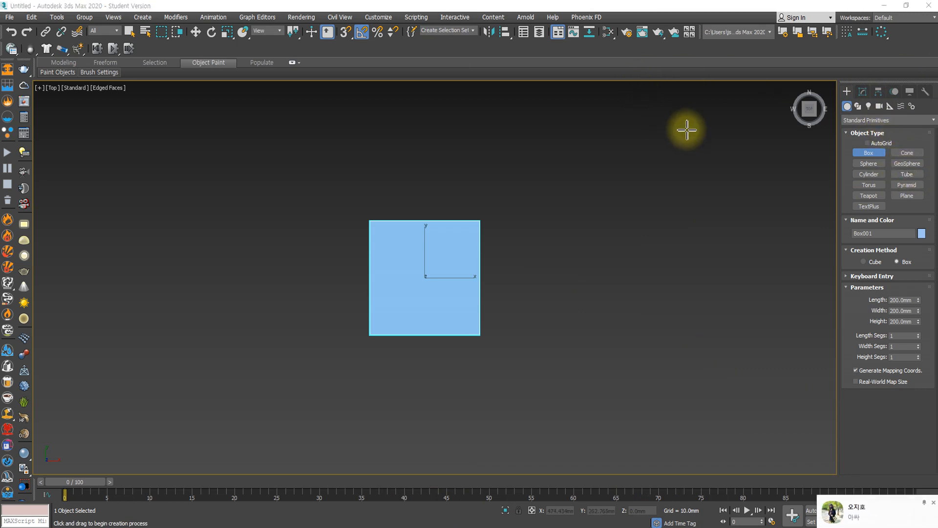
left_click(933, 503)
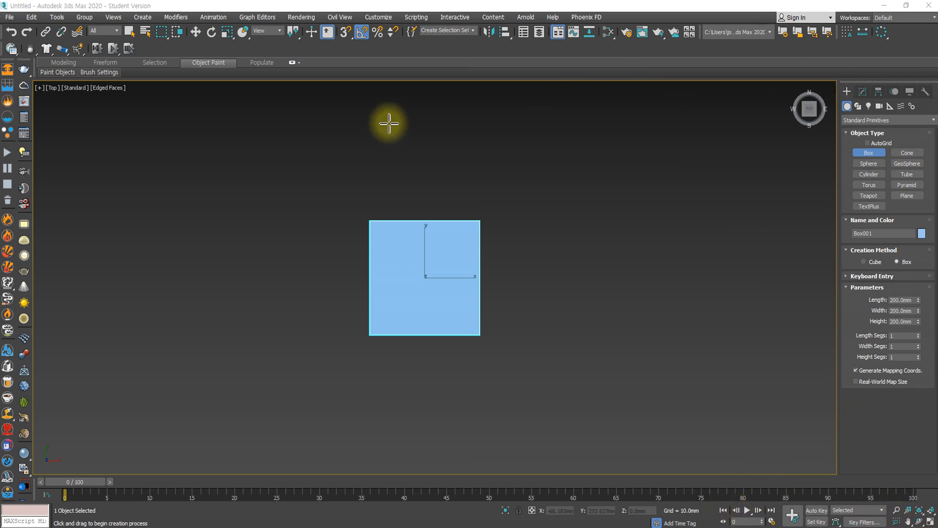
middle_click_drag(504, 250, 510, 295)
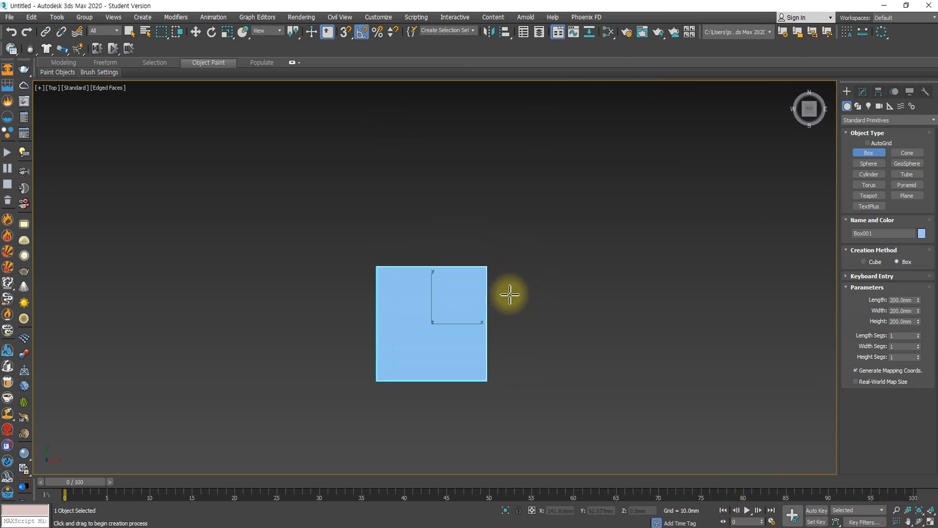
left_click(875, 172)
middle_click_drag(677, 309, 596, 175)
scroll(595, 176, "down", 5)
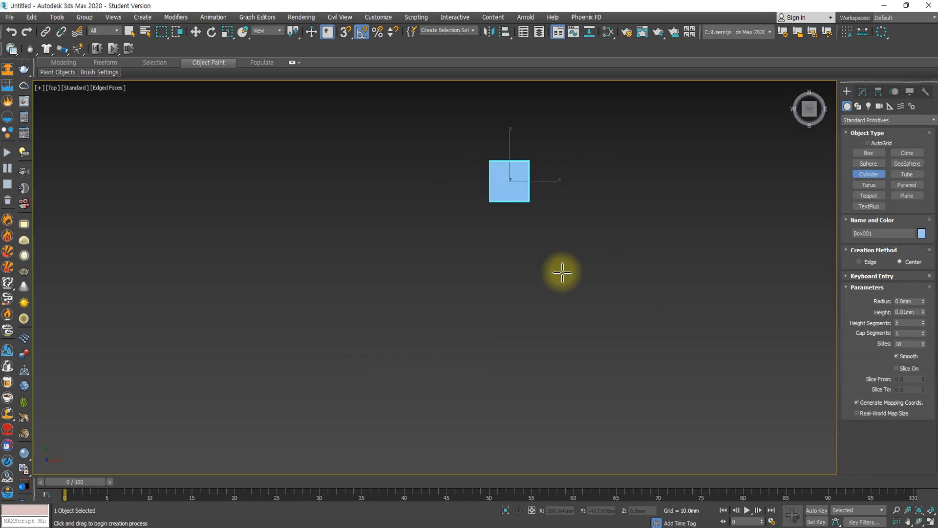
left_click_drag(502, 326, 561, 243)
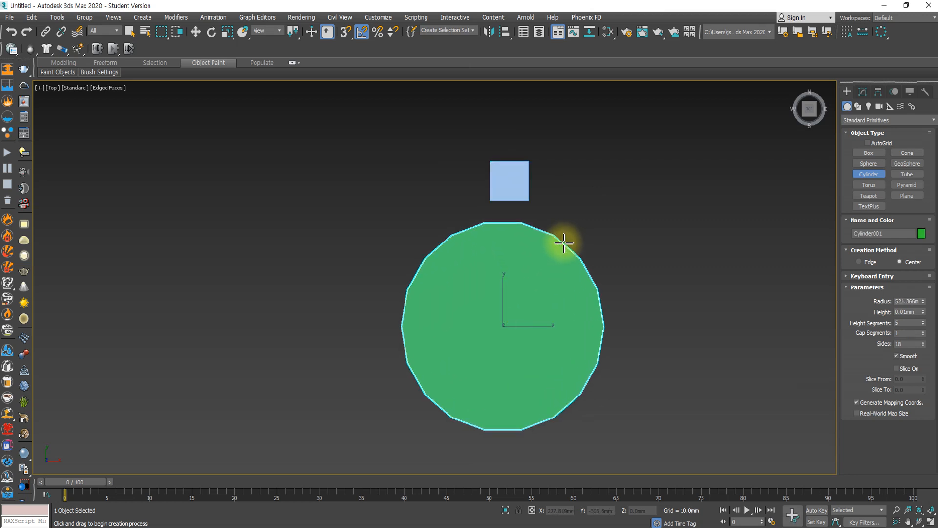
right_click(532, 323)
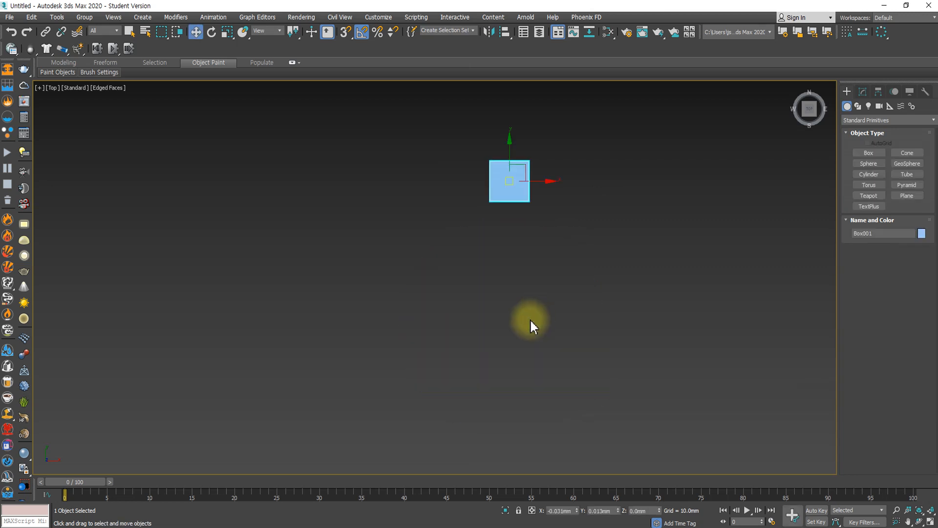
- Create a cylinder below the box in the Top view, with a radius of about 434 mm and a height of about -35.5 mm
left_click(867, 173)
left_click_drag(512, 309, 589, 272)
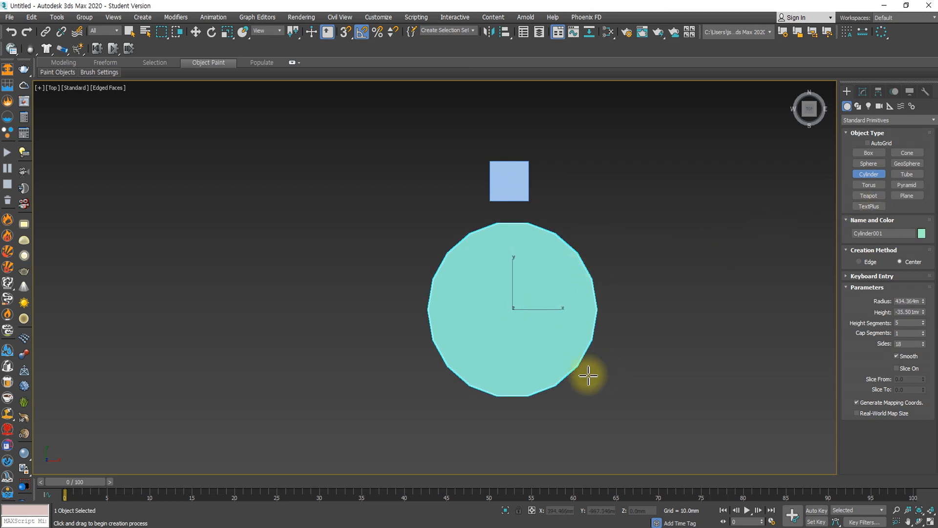
scroll(532, 352, "down", 2)
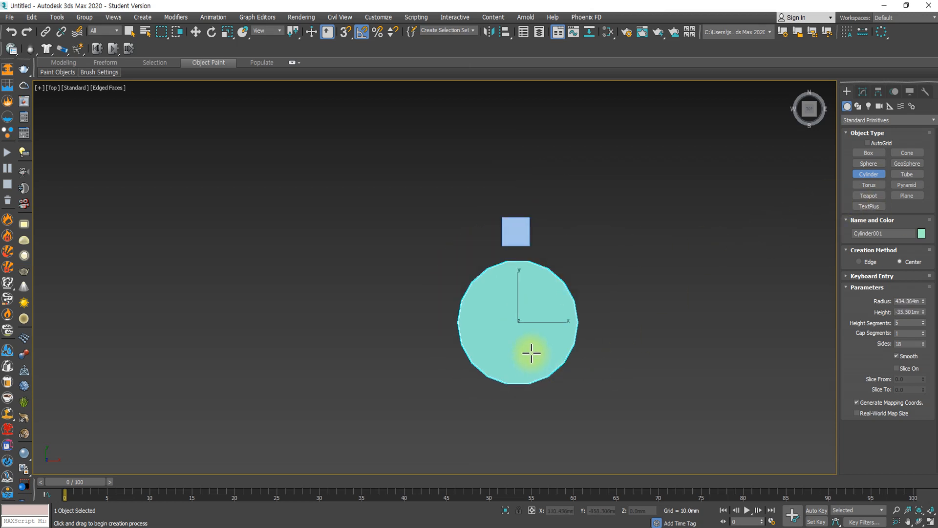
- Move the cylinder along X with 3D snapping so its centre lines up with the box's centre
left_click(863, 92)
key("w")
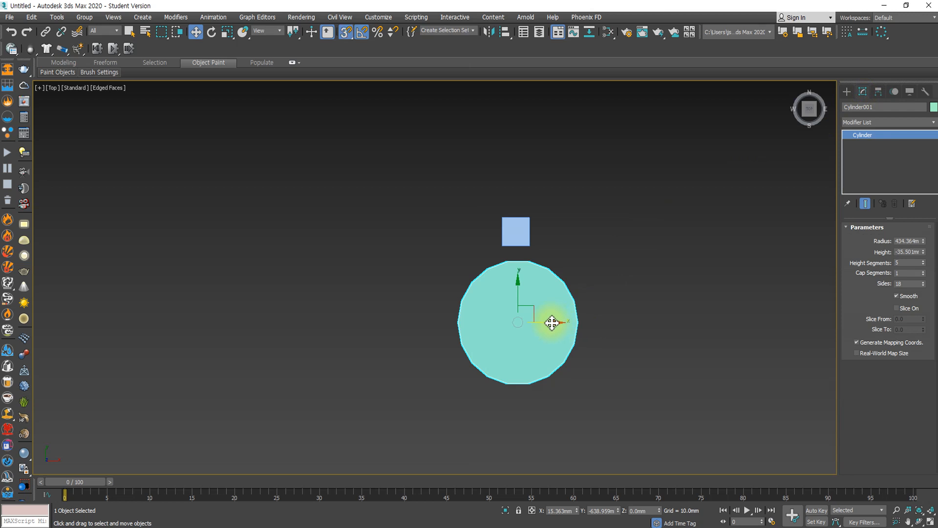
left_click_drag(551, 322, 516, 249)
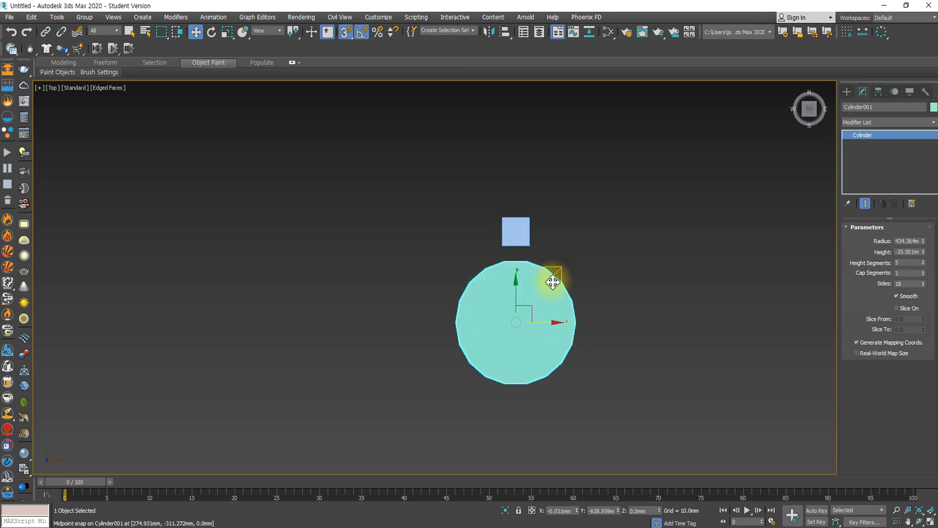
- Select the box and examine its placement relative to the cylinder from an angled view and from the top
left_click(517, 234)
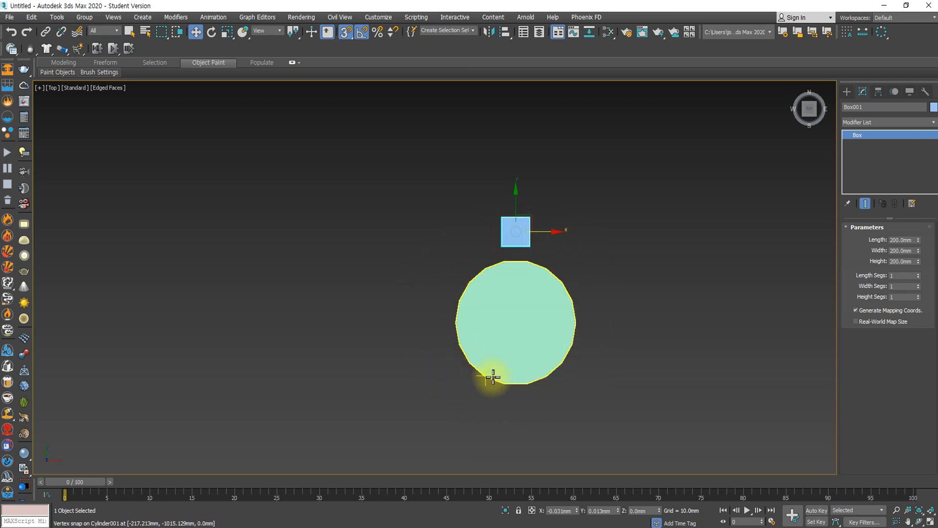
left_click(511, 304)
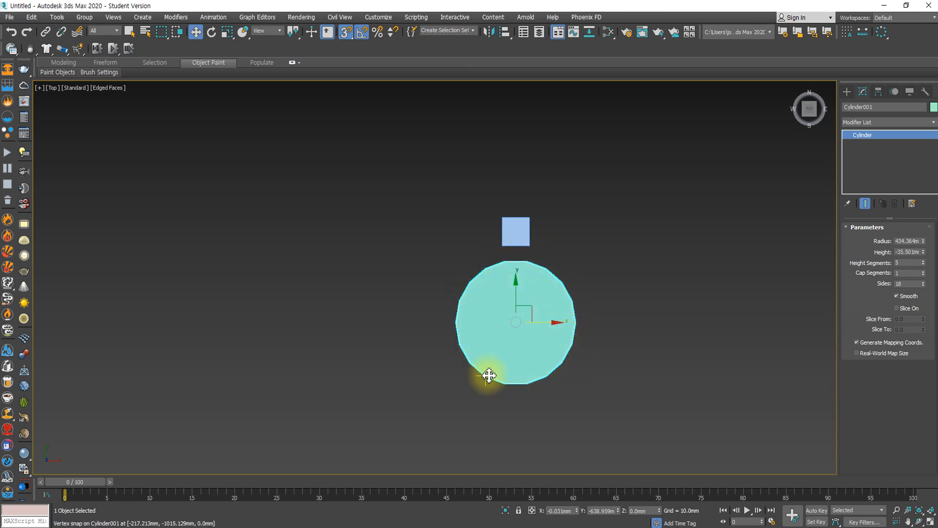
left_click(513, 234)
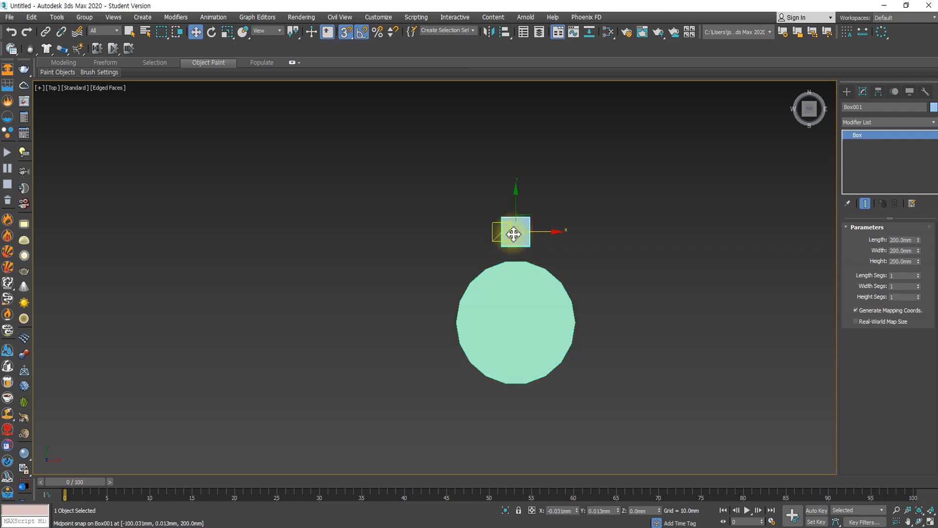
middle_click_drag(529, 333, 499, 310, "alt")
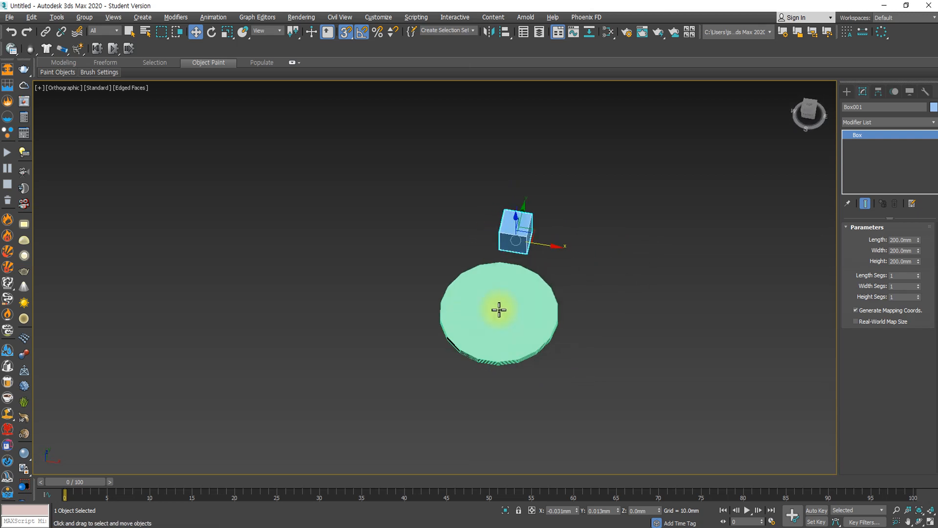
key("t")
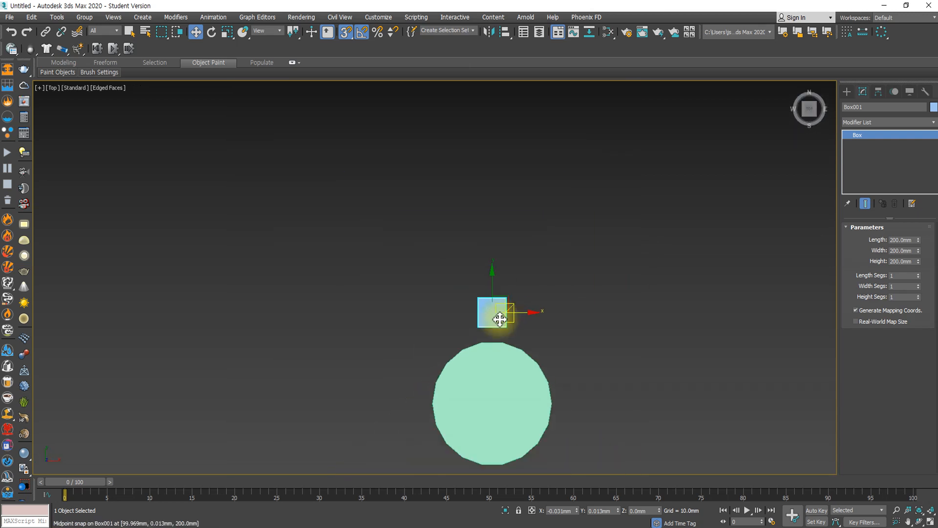
scroll(502, 329, "up", 3)
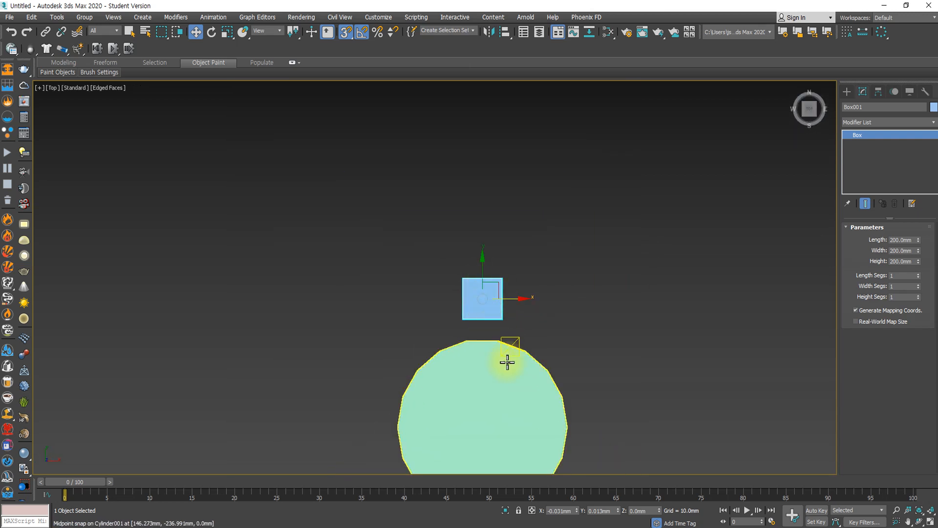
middle_click_drag(482, 349, 474, 260)
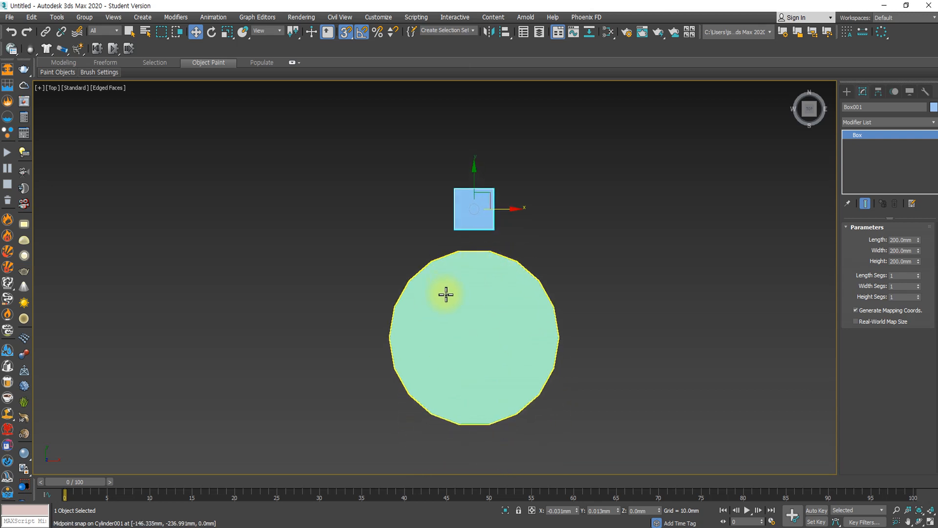
- Array the box as 10 instances with all array parameters reset, leaving no incremental movement or rotation
left_click(880, 34)
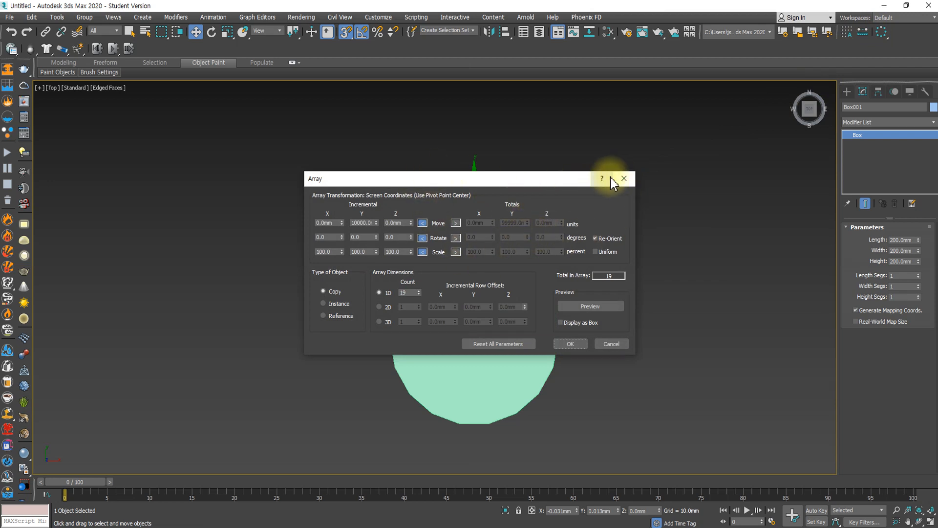
left_click(371, 223)
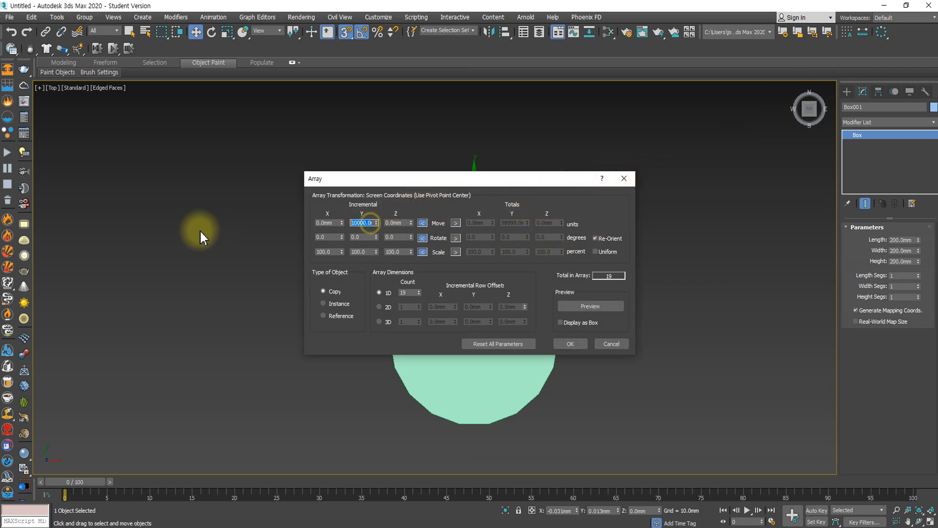
type("0")
key("Return")
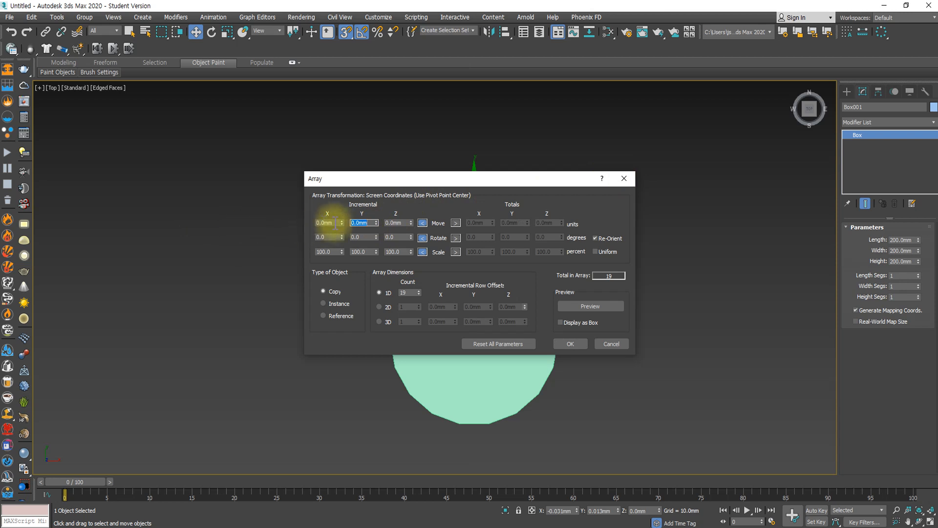
left_click(489, 342)
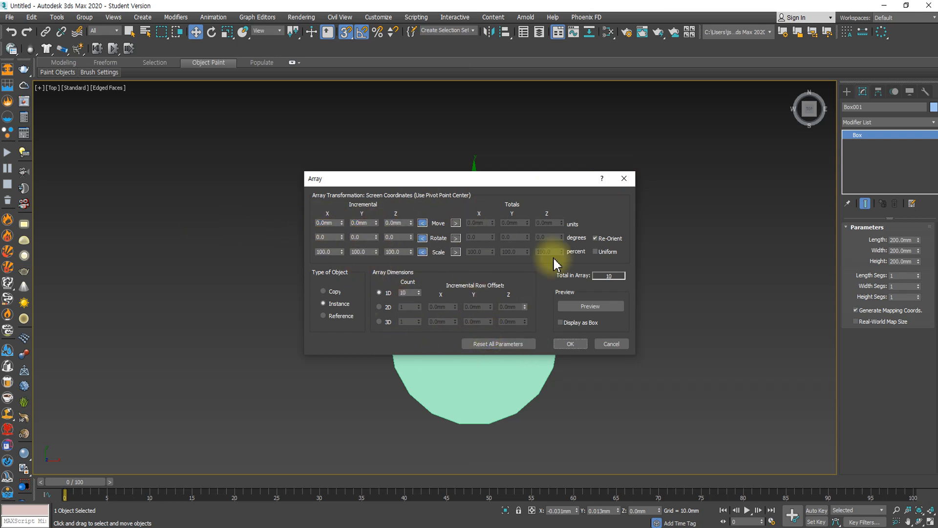
left_click(557, 343)
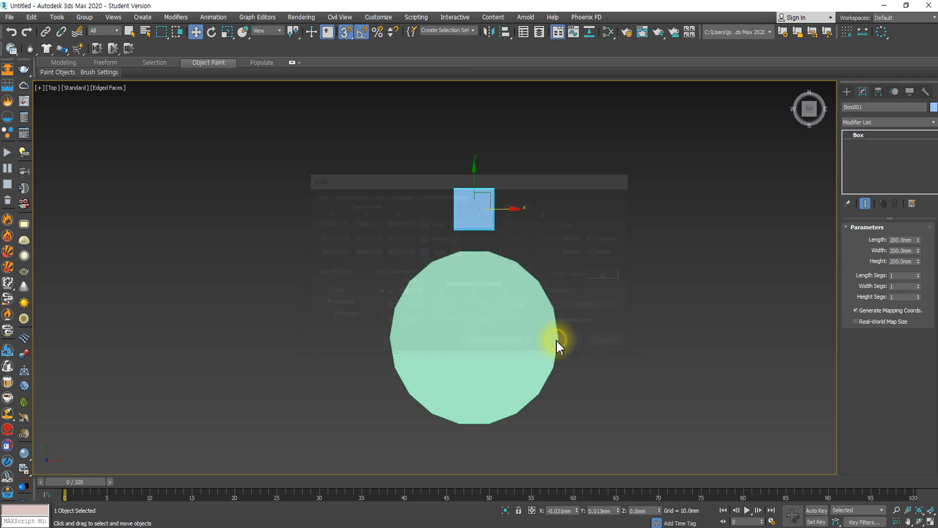
- Select the topmost of the stacked boxes and try deleting it
left_click(515, 326)
left_click(475, 215)
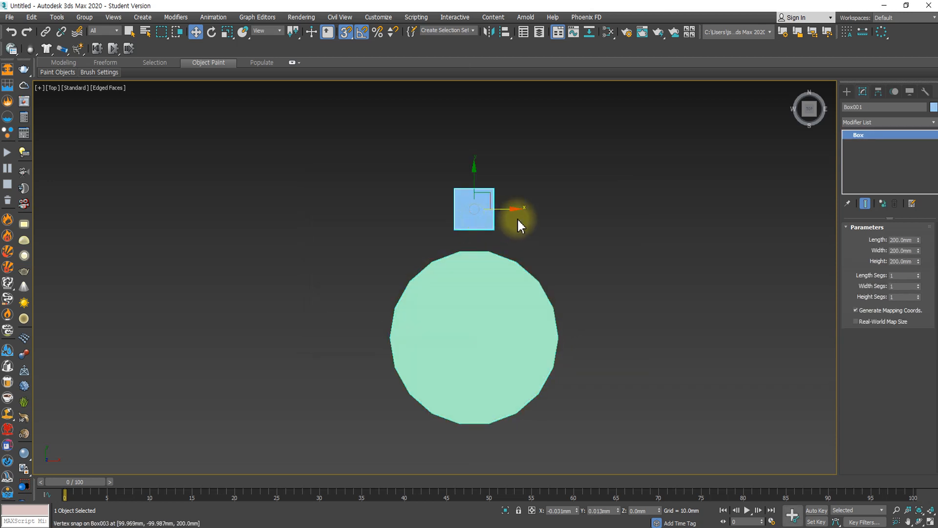
left_click_drag(517, 218, 628, 212)
key("Delete")
- Try moving one of the stacked boxes away along the X axis, and undo the move
left_click(474, 208)
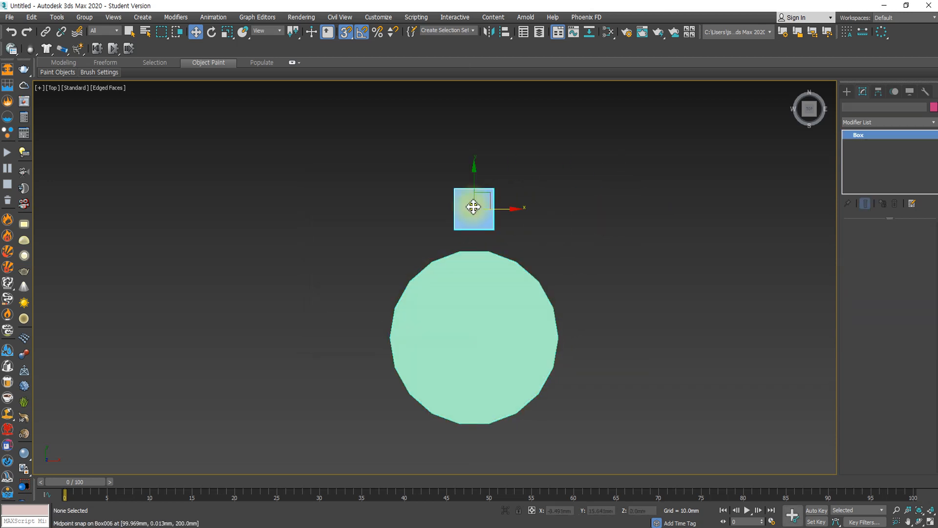
left_click_drag(513, 209, 738, 210)
key("ctrl+z")
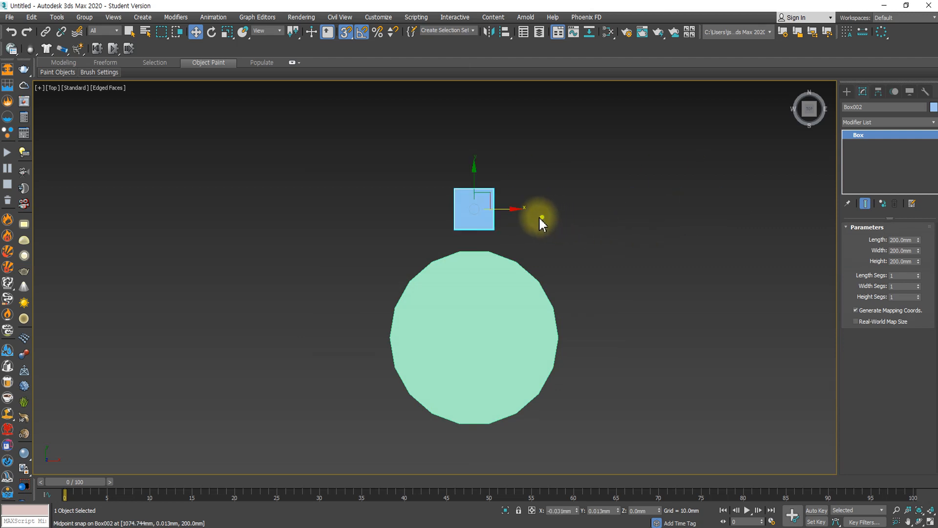
- Select all the stacked boxes, undo the recent operations on them, and clear the selection
left_click_drag(540, 218, 489, 207)
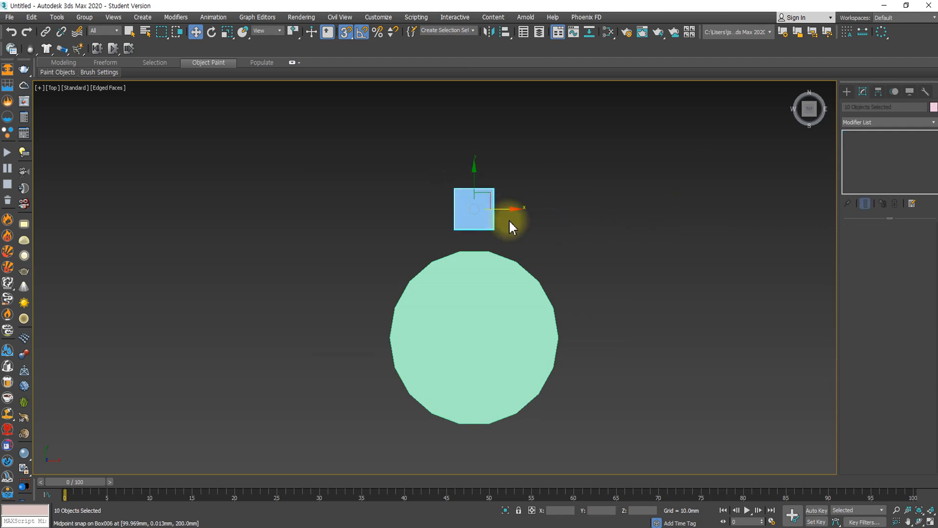
key("ctrl+z")
key("ctrl+z")
key("ctrl+z")
key("ctrl+z")
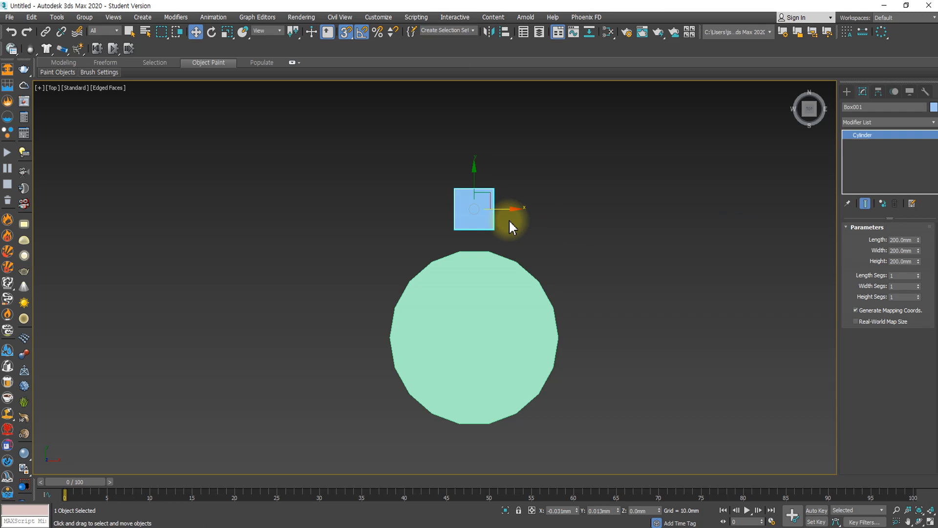
left_click(508, 214)
left_click(513, 207)
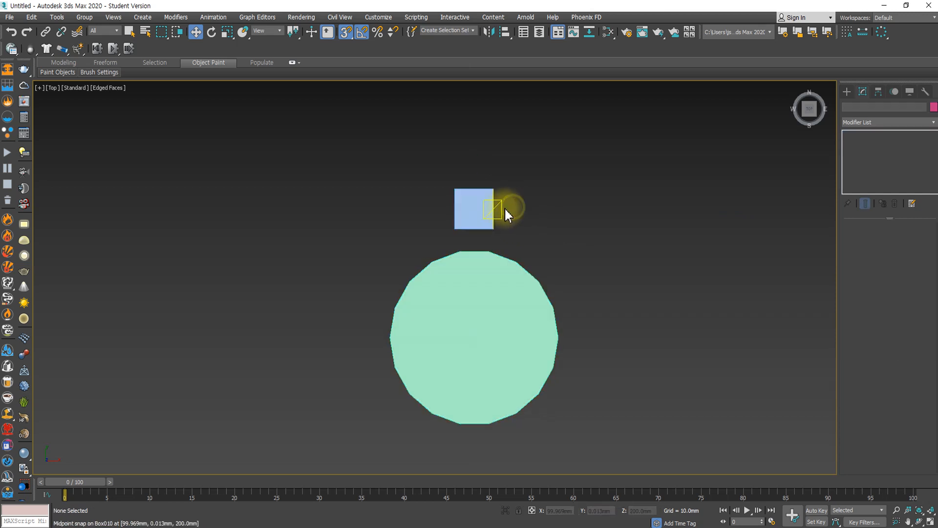
- Try moving one of the stacked boxes away along the X axis twice, undoing the move each time
left_click(489, 210)
left_click_drag(505, 210, 573, 209)
key("ctrl+z")
key("ctrl+z")
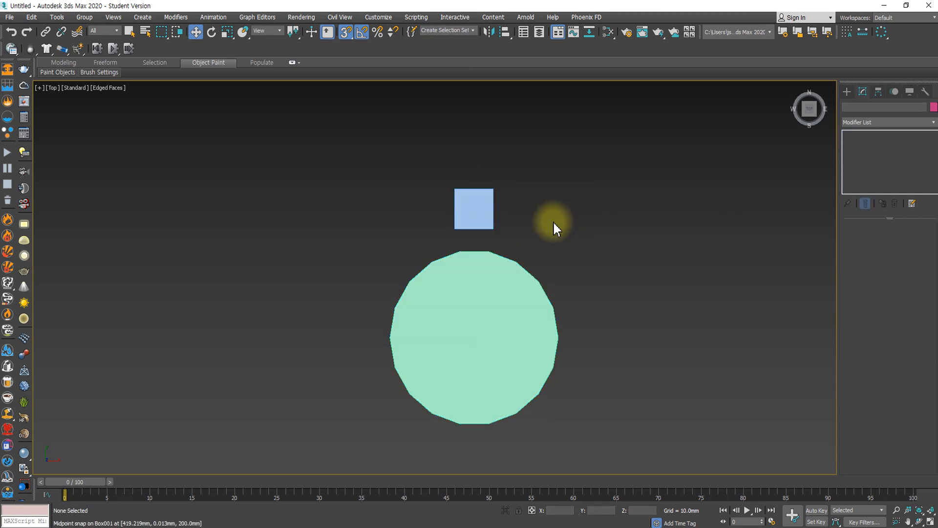
left_click(483, 210)
left_click(480, 209)
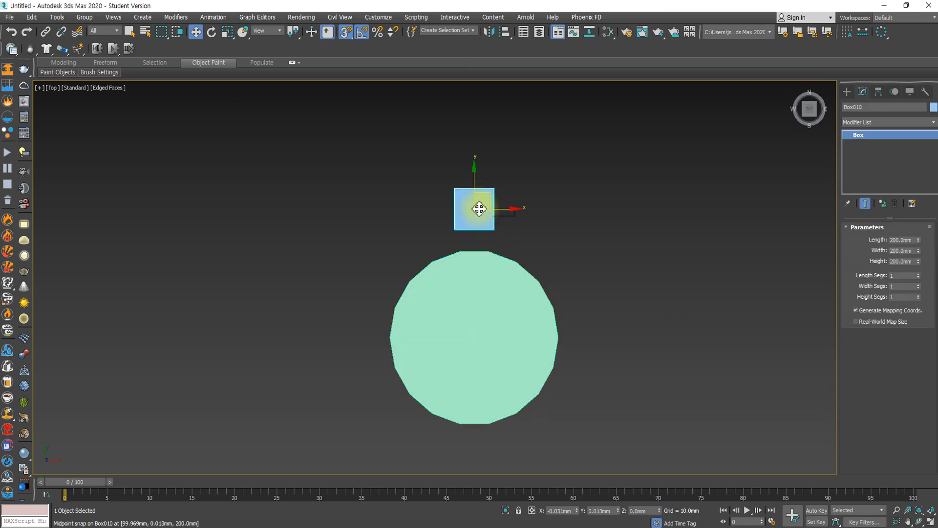
left_click_drag(498, 210, 566, 211)
key("ctrl+z")
- Undo the earlier operations until only the original box remains, with the array and the cylinder removed
key("ctrl+z")
key("ctrl+z")
key("ctrl+z")
key("ctrl+z")
key("ctrl+z")
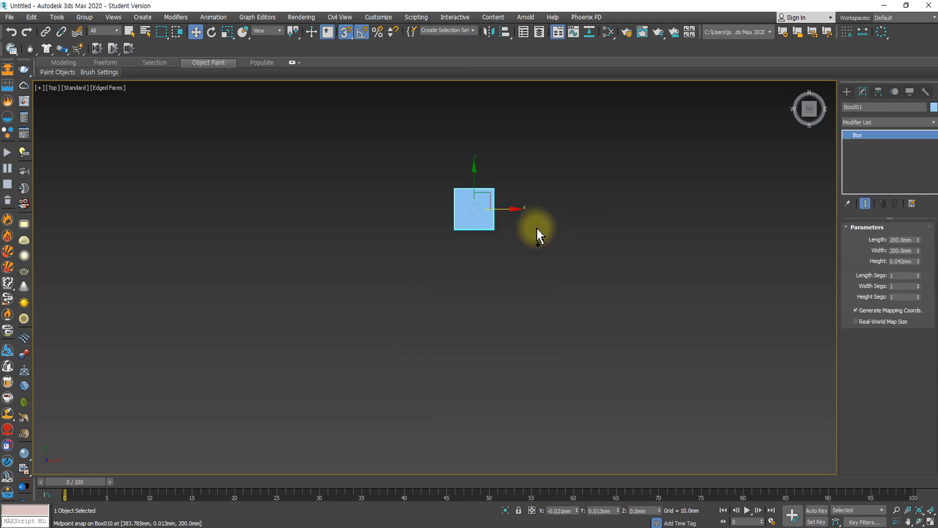
- Shift the remaining box along the X axis, undo the long move, and leave the box at about X 68.7 mm
left_click_drag(503, 211, 633, 219)
key("ctrl+z")
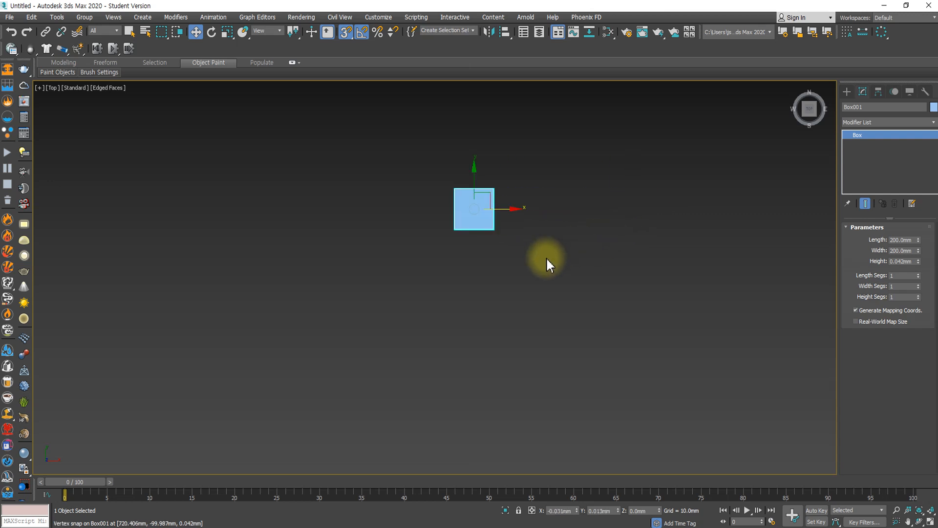
key("ctrl+y")
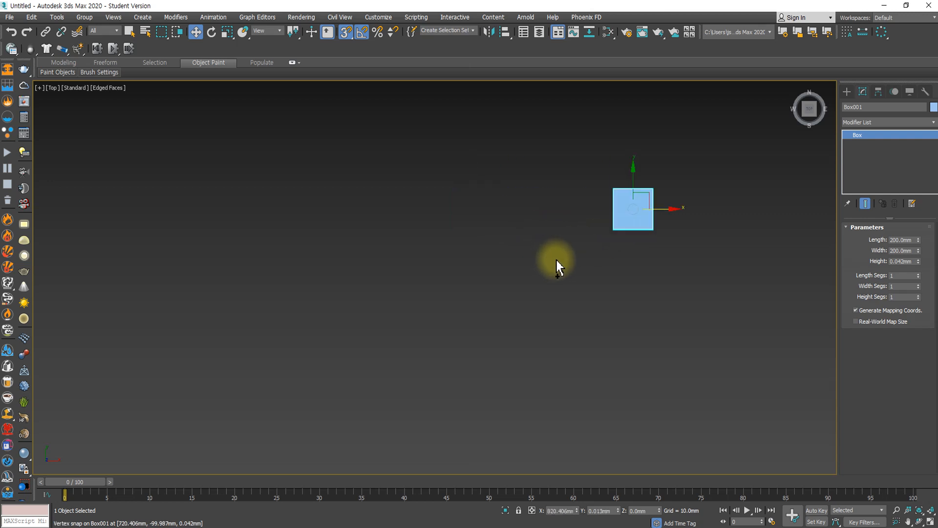
key("ctrl+z")
- Draw a cylinder of about 472 mm radius below the box and align its centre with the box along X
left_click(847, 91)
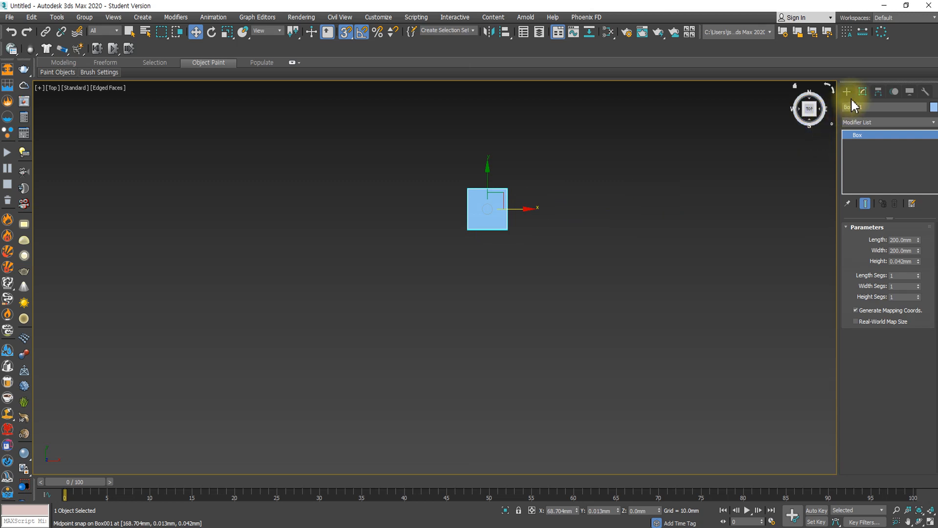
left_click(869, 175)
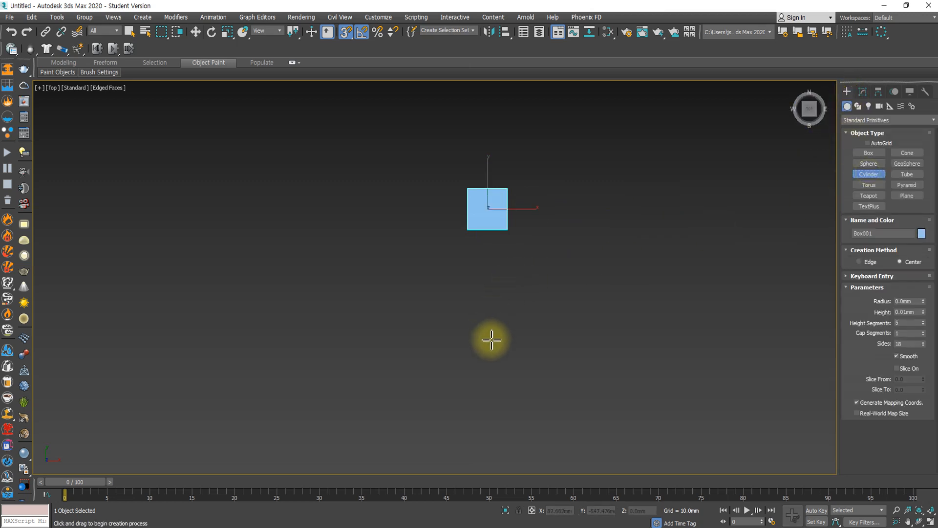
left_click_drag(491, 339, 536, 256)
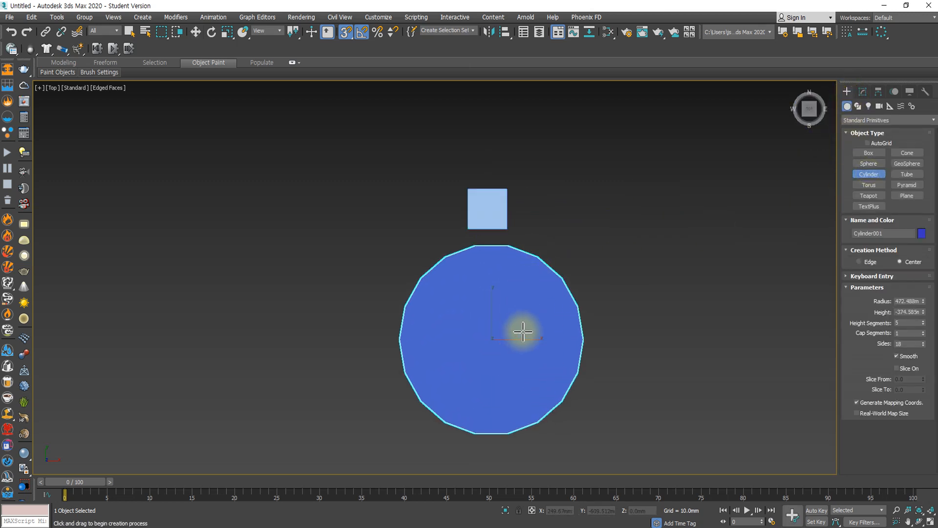
key("w")
left_click_drag(523, 338, 496, 227)
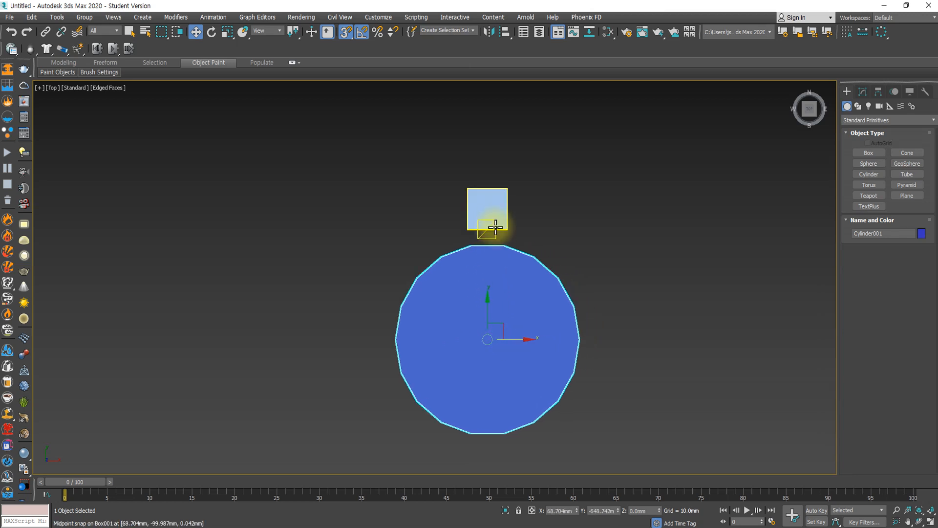
- Select the box and review its Array settings, including the incremental Z rotation, without creating an array
left_click(502, 204)
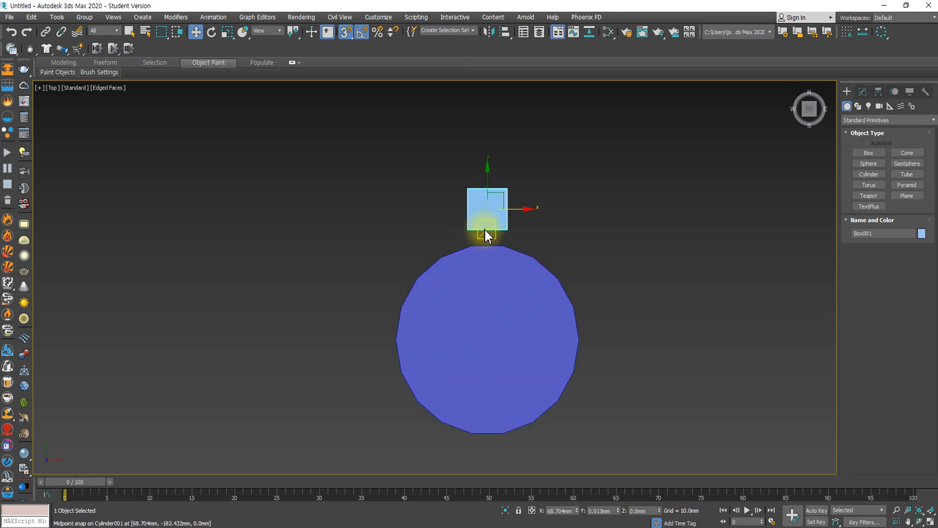
left_click(881, 33)
left_click_drag(455, 182, 662, 176)
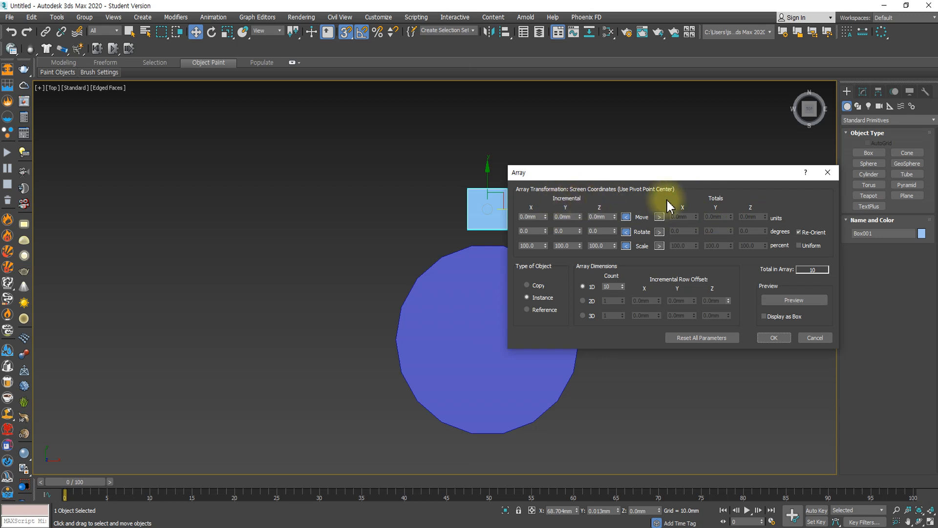
left_click_drag(641, 178, 211, 224)
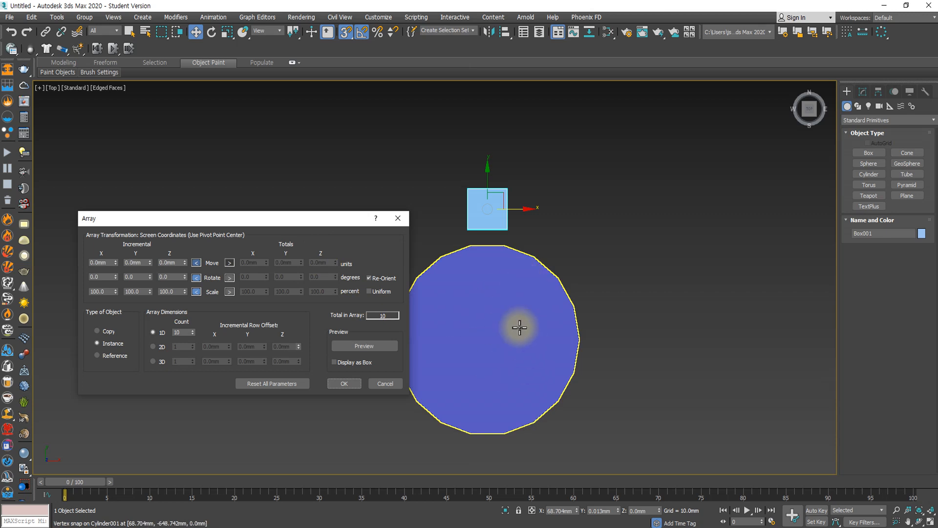
left_click_drag(191, 218, 150, 186)
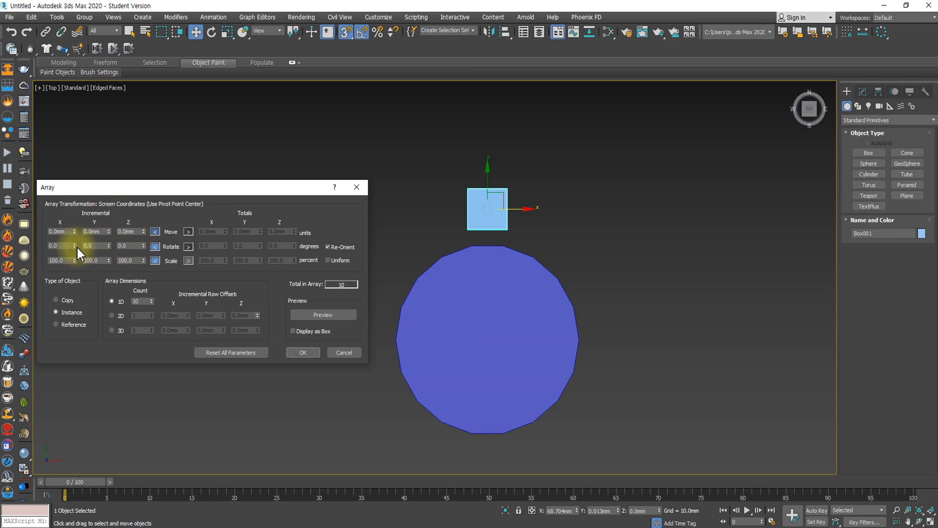
double_click(128, 245)
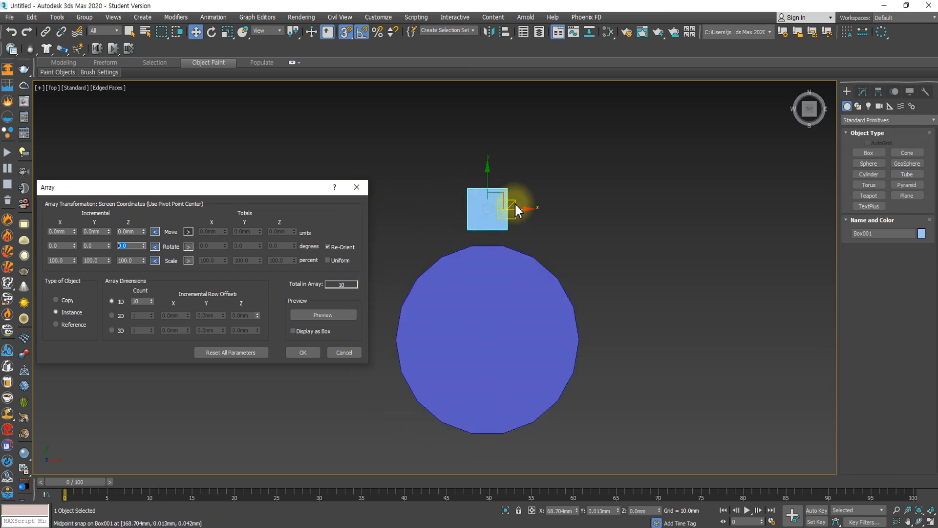
left_click(357, 188)
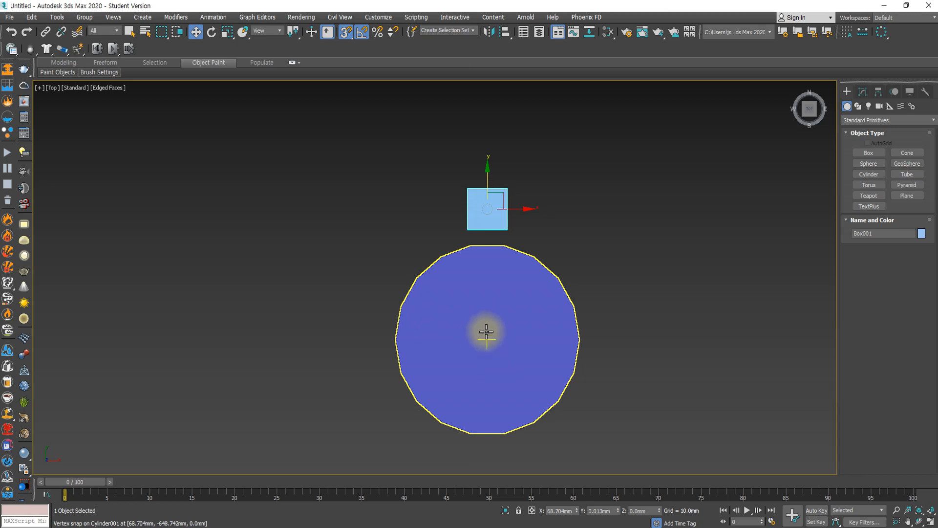
- Move only the box's pivot onto the centre of the cylinder, and leave pivot editing
left_click(878, 94)
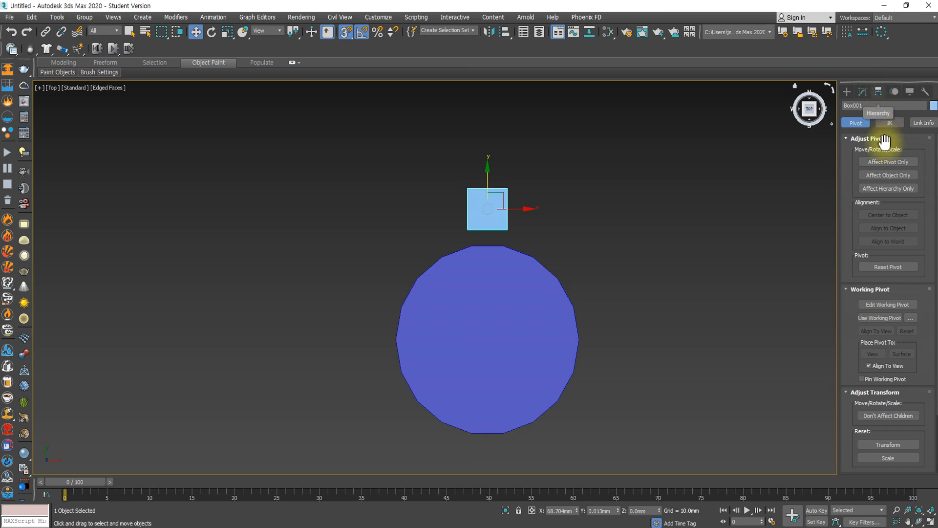
left_click(886, 162)
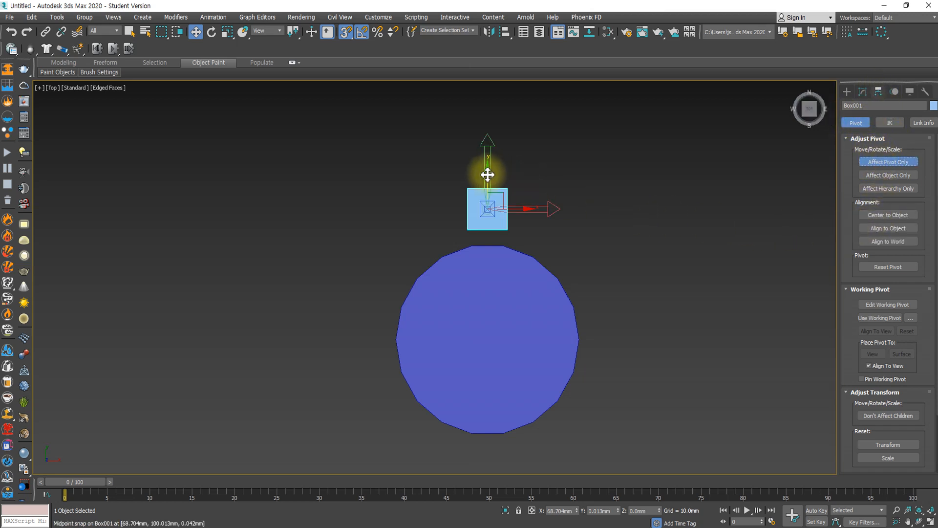
left_click_drag(494, 178, 585, 340)
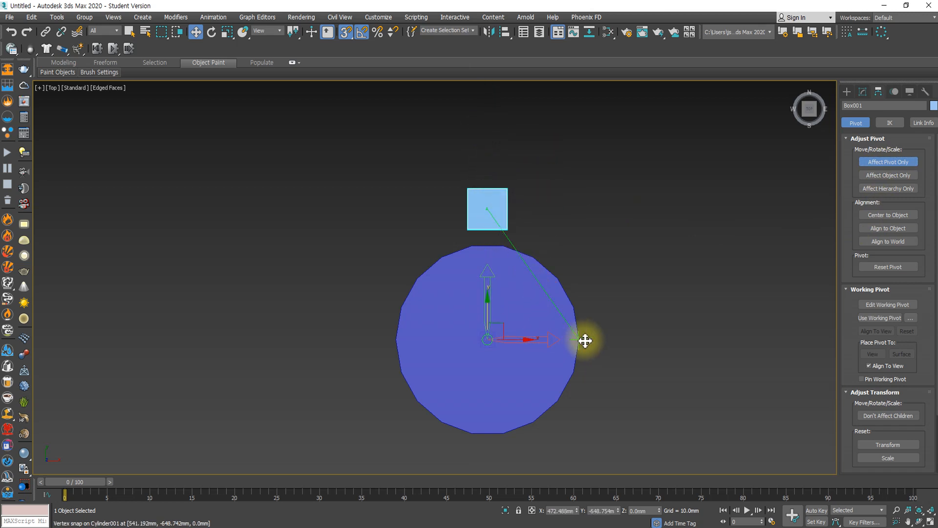
left_click(878, 166)
left_click(861, 92)
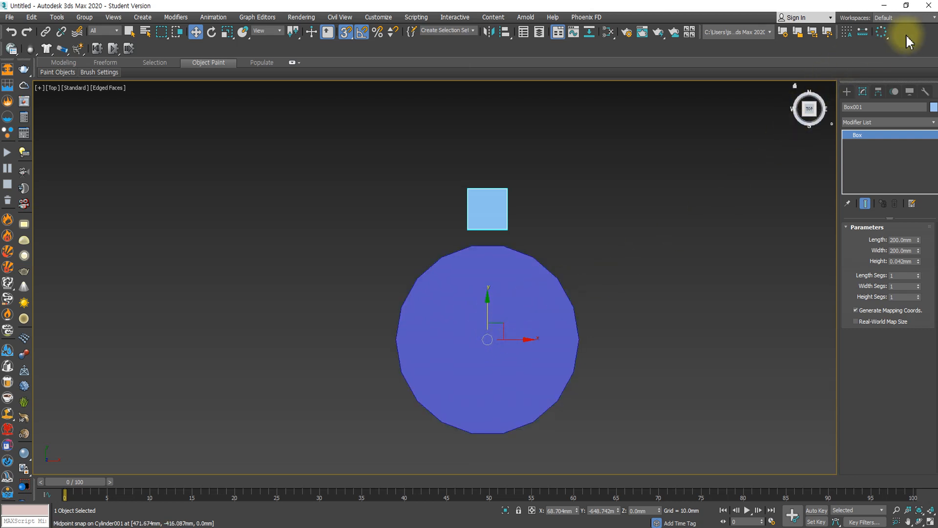
left_click(882, 33)
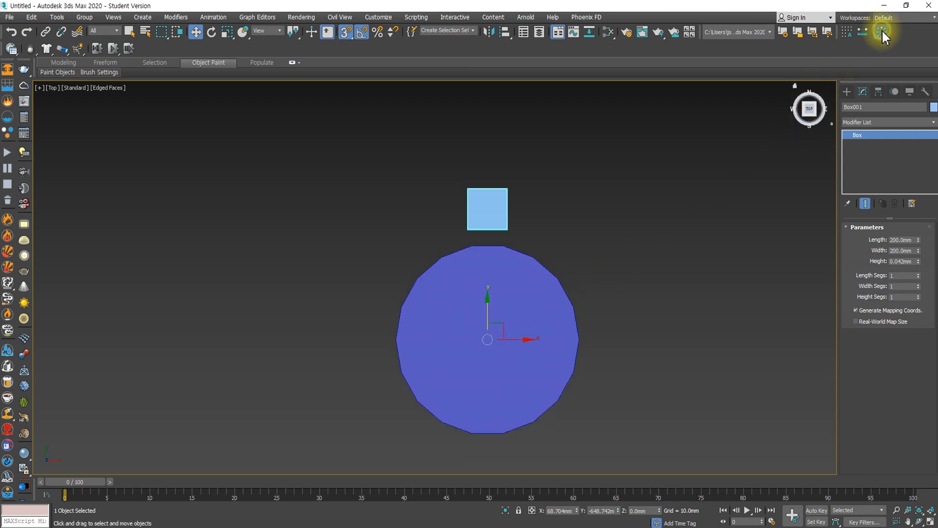
left_click_drag(417, 185, 594, 205)
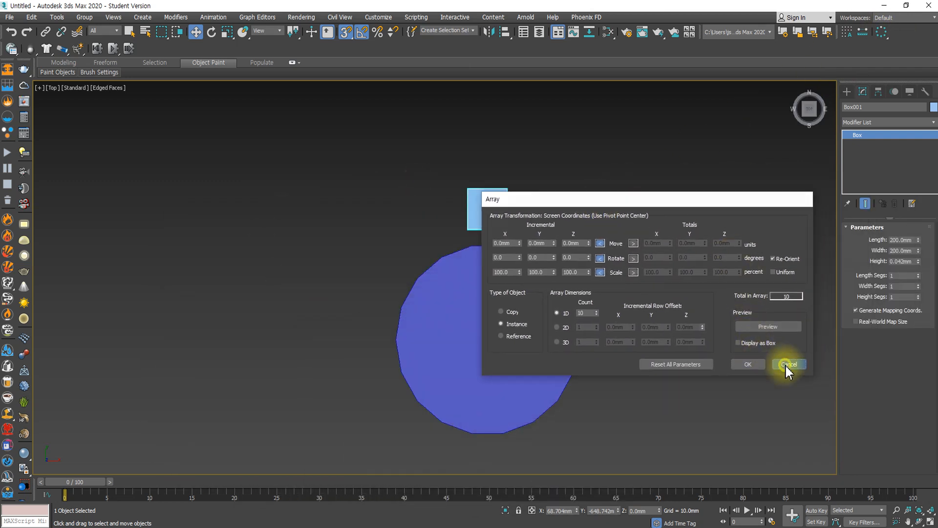
left_click(784, 364)
- Try rotating the box 160 degrees about Z around its relocated pivot, and undo the rotation
left_click(211, 31)
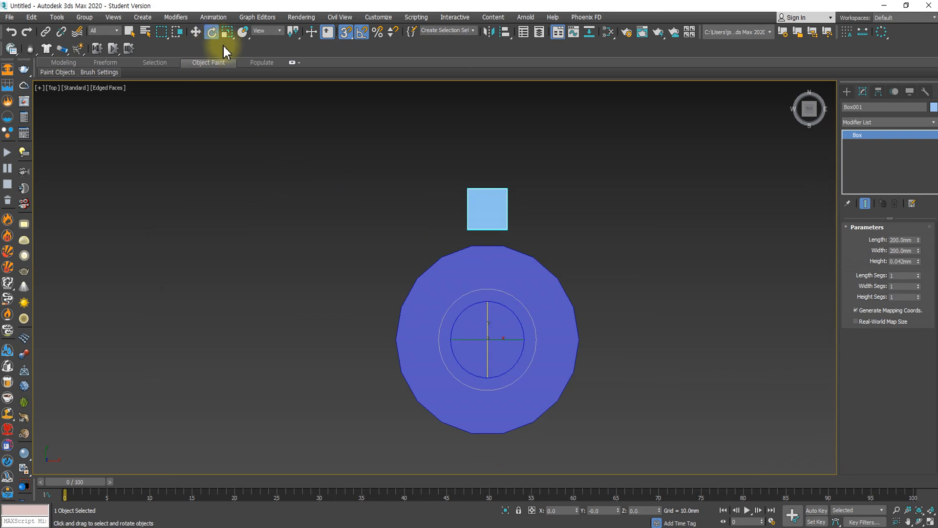
left_click_drag(515, 312, 481, 237)
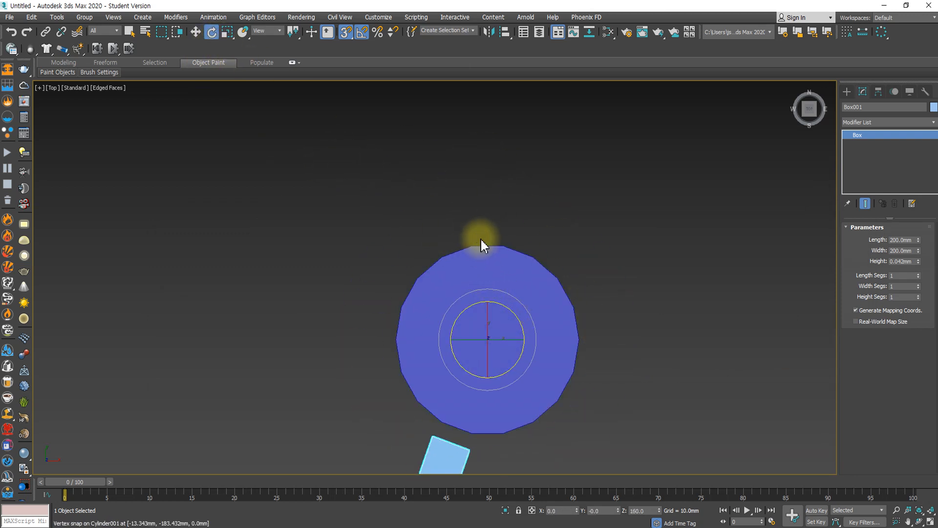
key("ctrl+z")
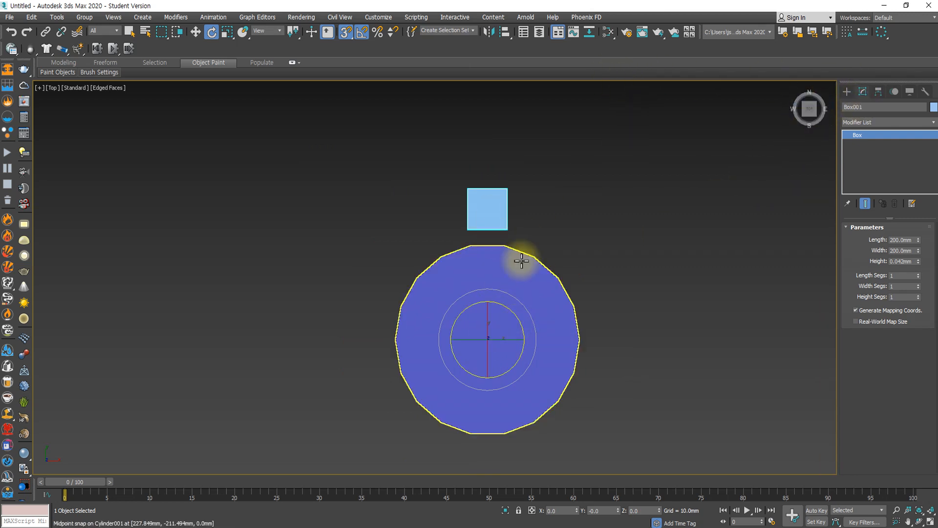
- Start an array of the box with an incremental Z rotation of 17 degrees and preview it
left_click(881, 32)
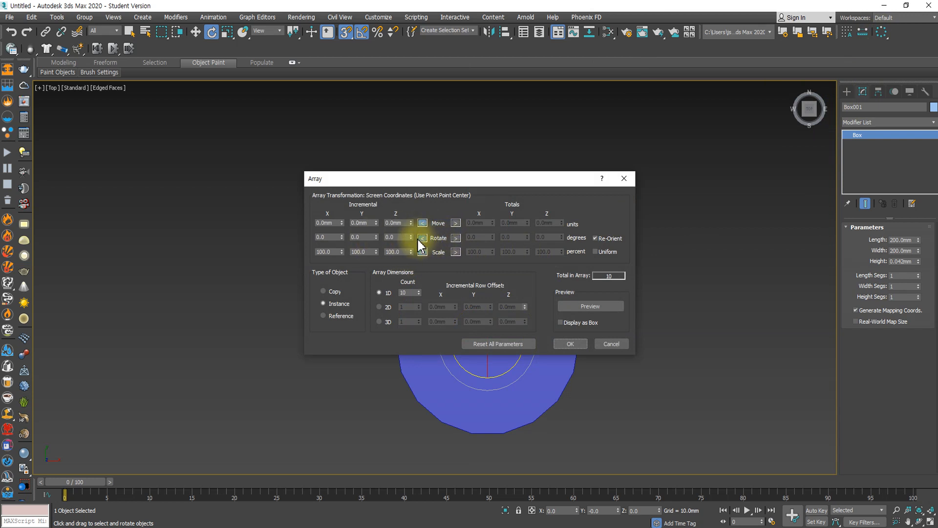
left_click_drag(406, 179, 622, 146)
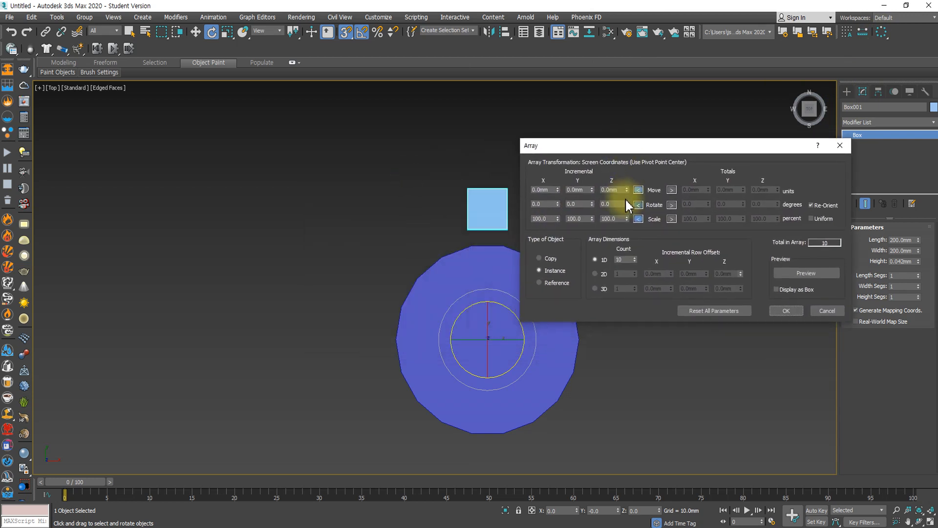
left_click(613, 204)
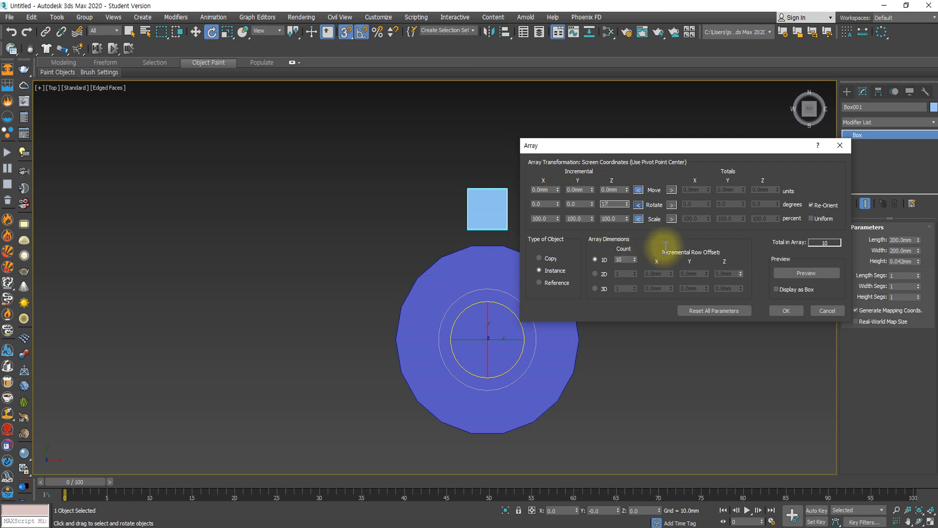
left_click(805, 273)
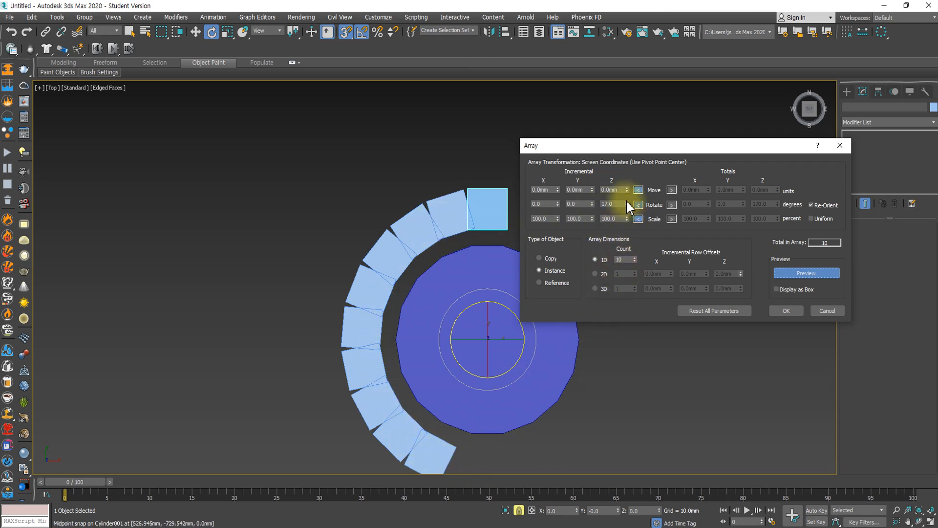
- Reset the incremental Z rotation to 0 and switch rotation to totals, with a total Z rotation of 360 degrees
double_click(612, 204)
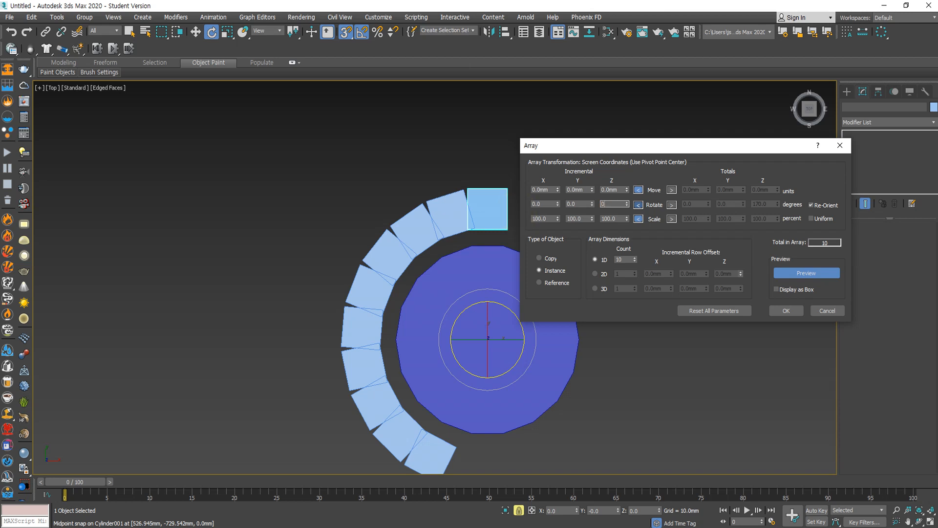
left_click(672, 203)
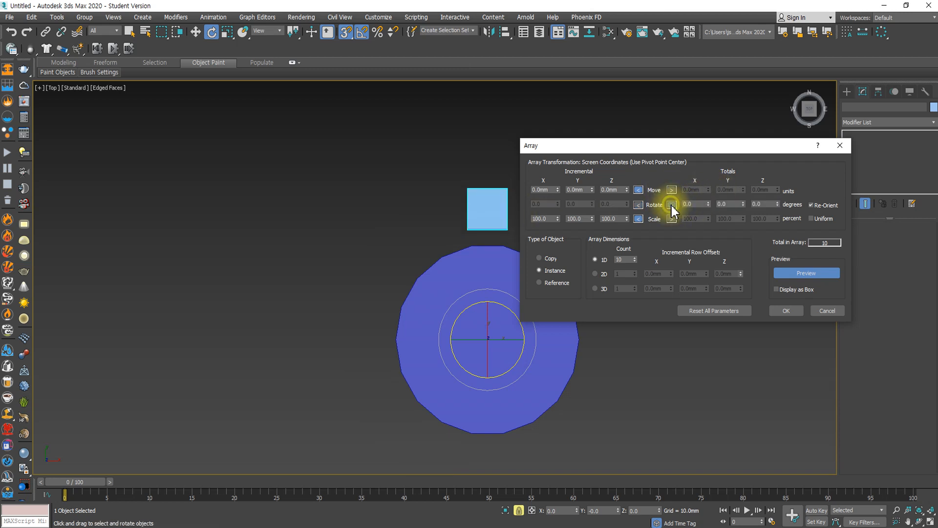
left_click(762, 205)
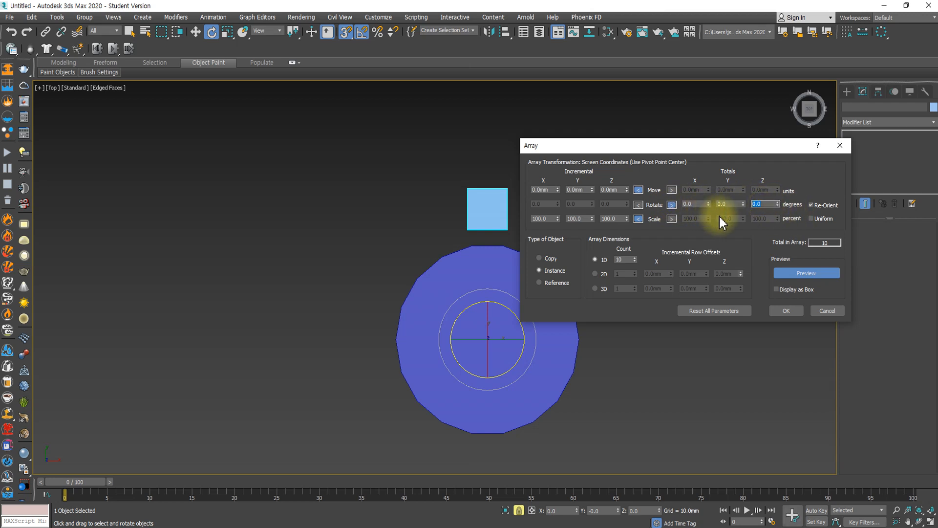
type("360")
key("Return")
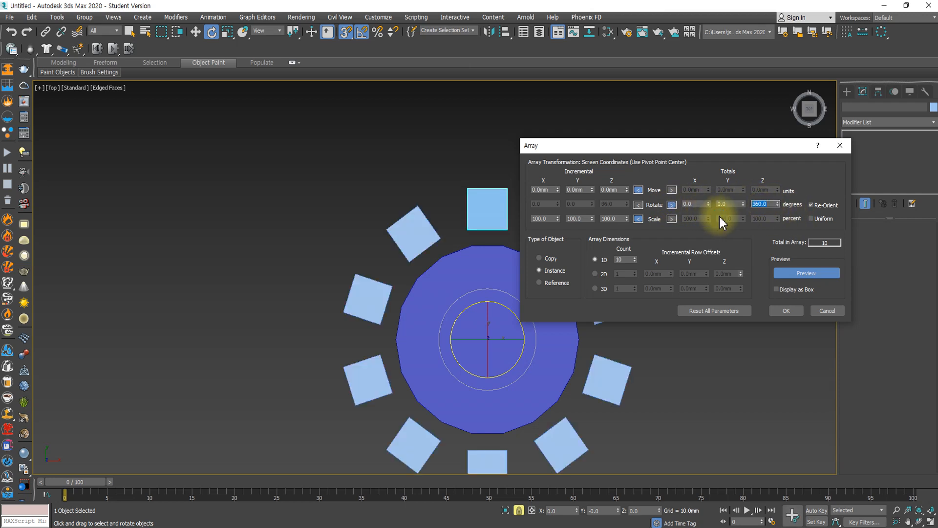
- Try different 1D counts for the circular array of boxes and set the count to 8
left_click(635, 262)
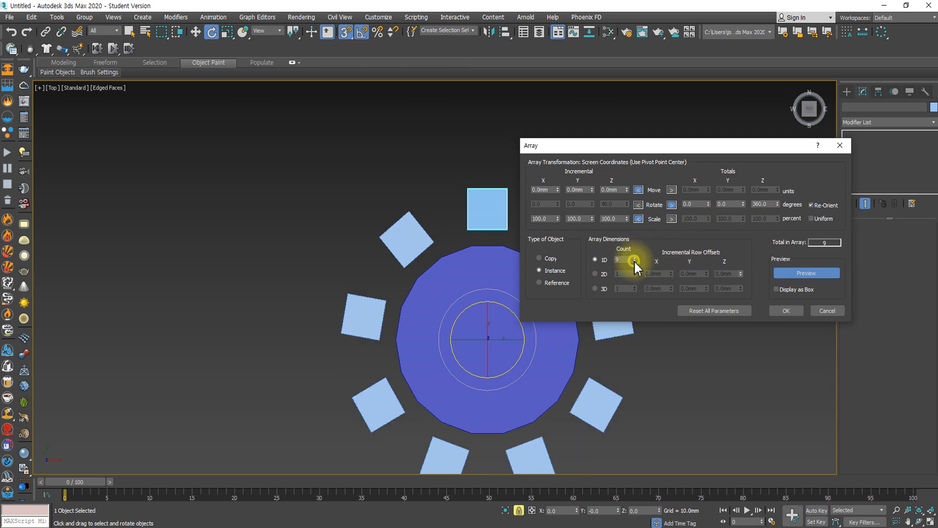
left_click(635, 261)
left_click(634, 258)
left_click(635, 261)
left_click(634, 258)
left_click(635, 261)
left_click(635, 261)
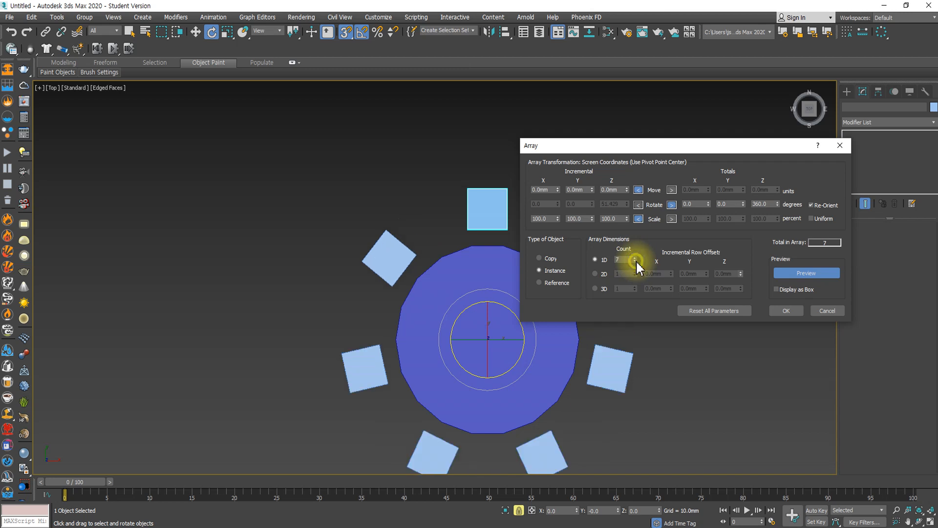
left_click(635, 258)
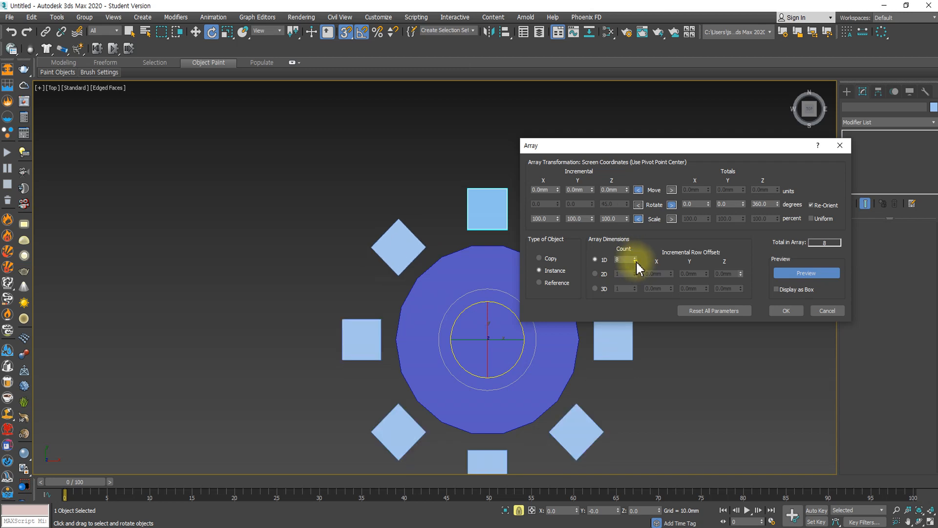
- Settle the 1D count at 8 and create the circular array of instanced boxes around the cylinder
left_click(635, 261)
left_click(635, 262)
left_click(635, 258)
left_click(635, 258)
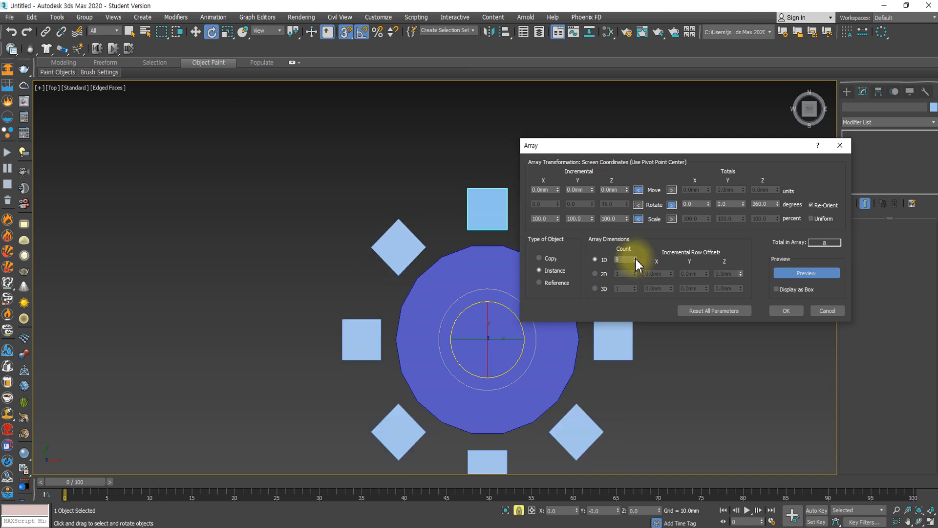
left_click(787, 310)
left_click(622, 237)
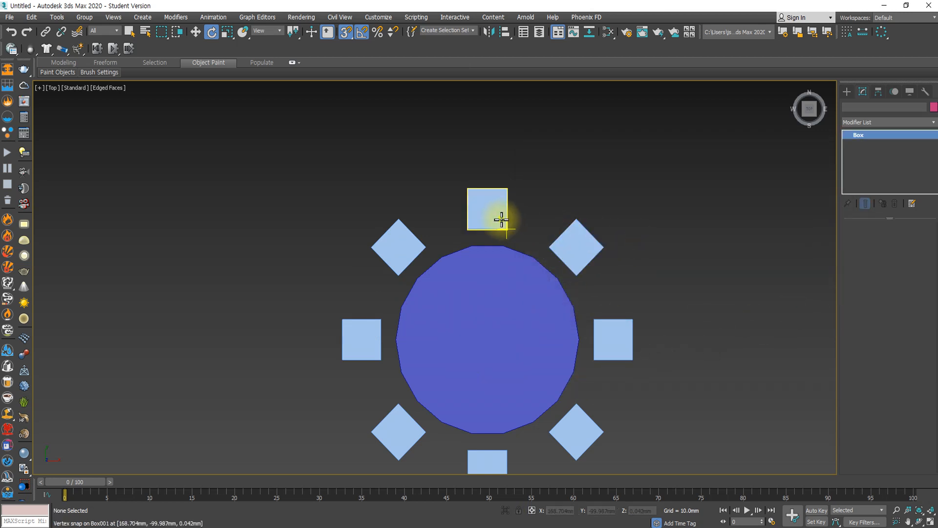
- Try moving the original box above the cylinder along X, and undo the move
left_click(502, 215)
key("w")
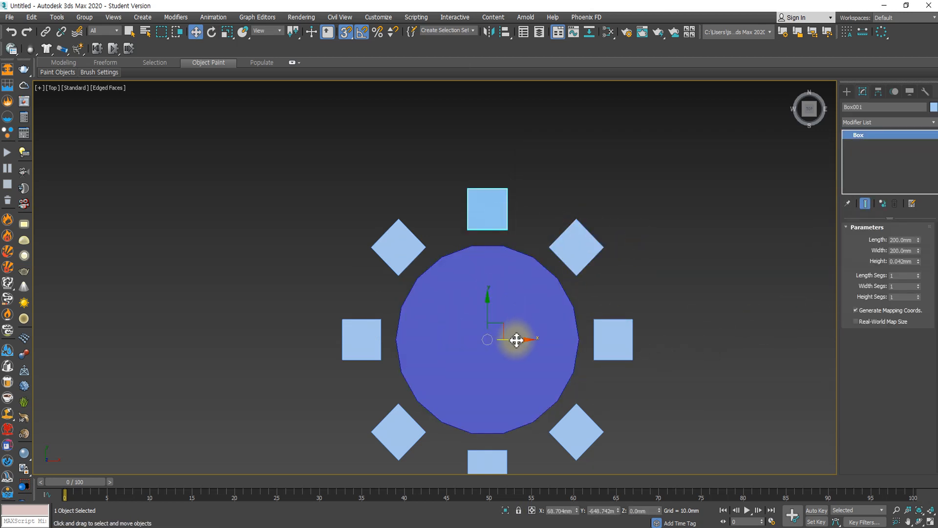
left_click_drag(515, 337, 622, 341)
key("ctrl+z")
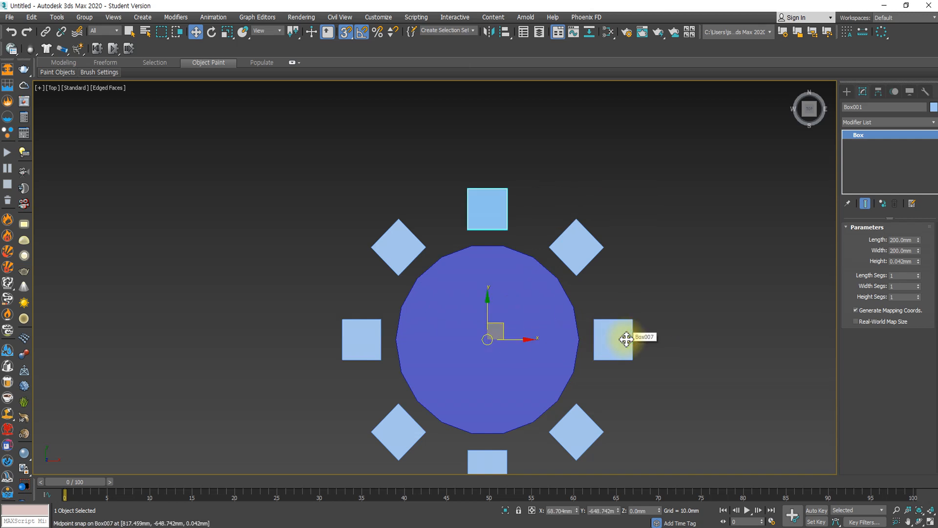
- Clone the original box along Y as one independent copy, and place it just above the ring of boxes
left_click(647, 267)
left_click(473, 211)
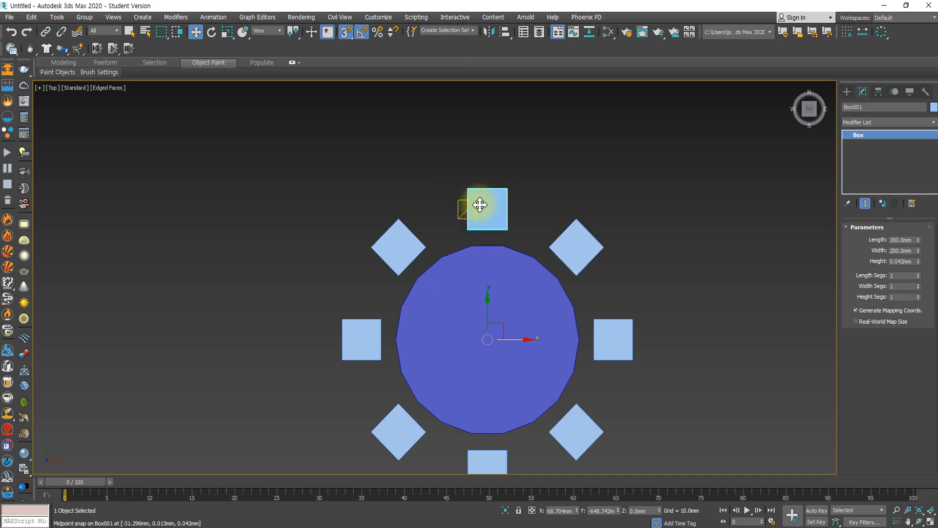
scroll(539, 256, "down", 5)
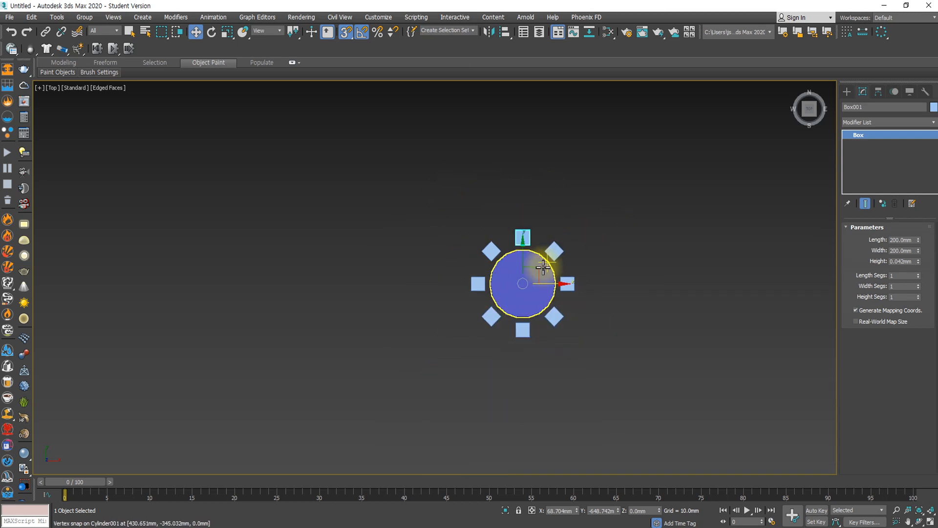
left_click_drag(522, 259, 590, 168, "shift")
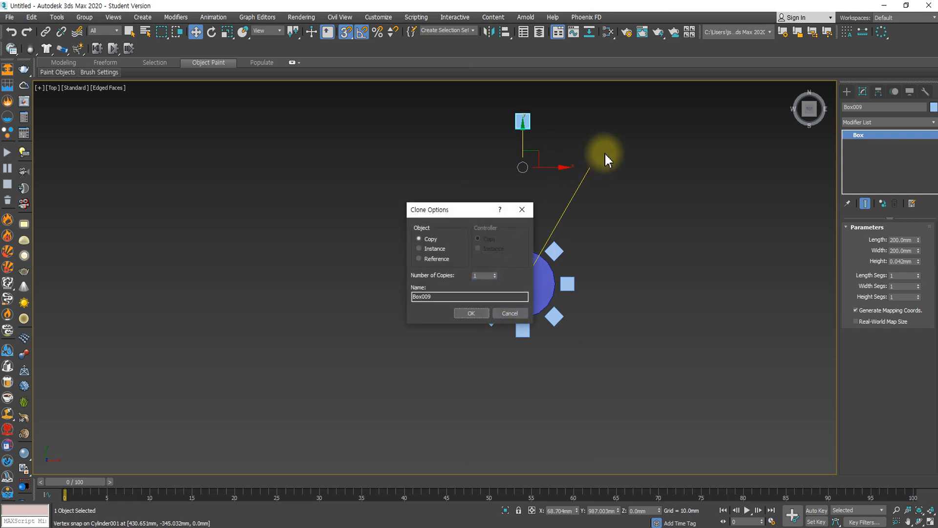
left_click(474, 312)
left_click_drag(520, 149, 525, 251)
scroll(526, 241, "up", 6)
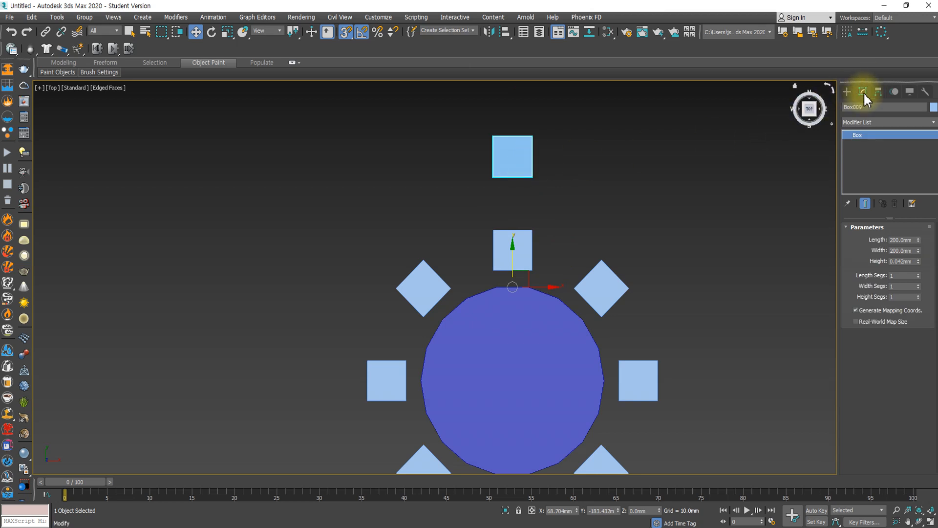
- Center the pivot of the copied box on the box itself, and leave pivot editing
left_click(878, 92)
left_click(886, 162)
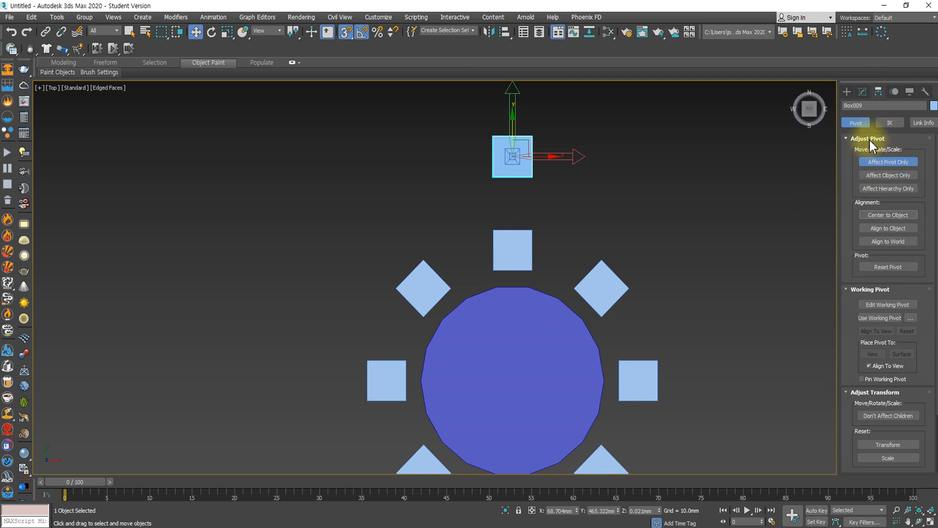
left_click(888, 164)
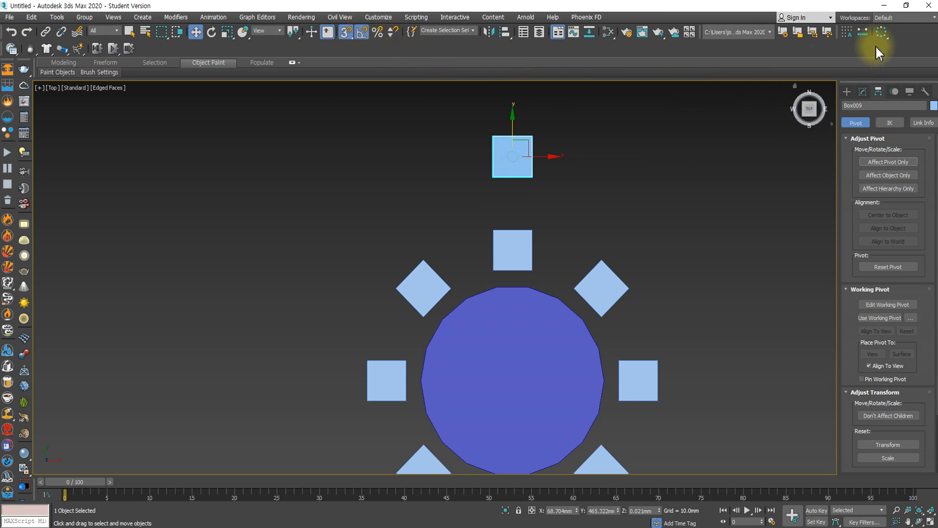
- Preview an array of the copied box around its own centered pivot, and cancel the array
left_click(882, 32)
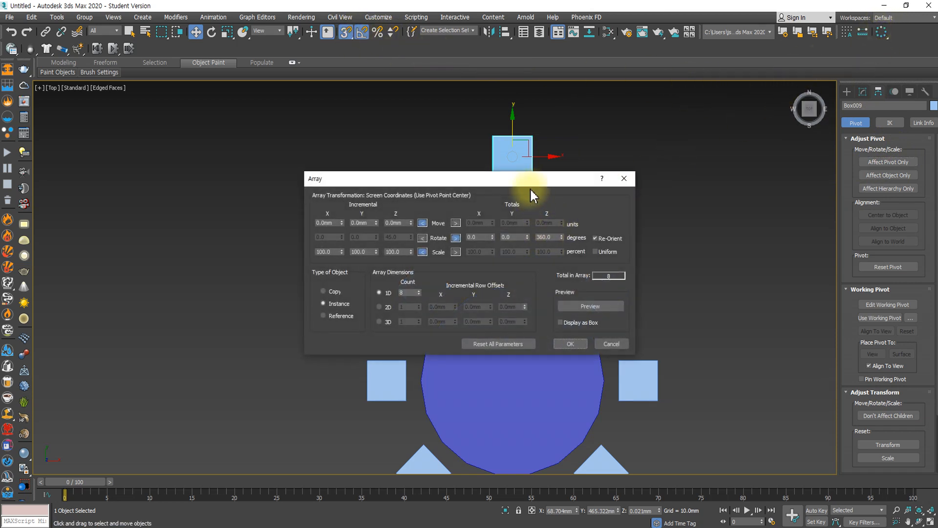
left_click_drag(525, 179, 179, 207)
left_click(234, 334)
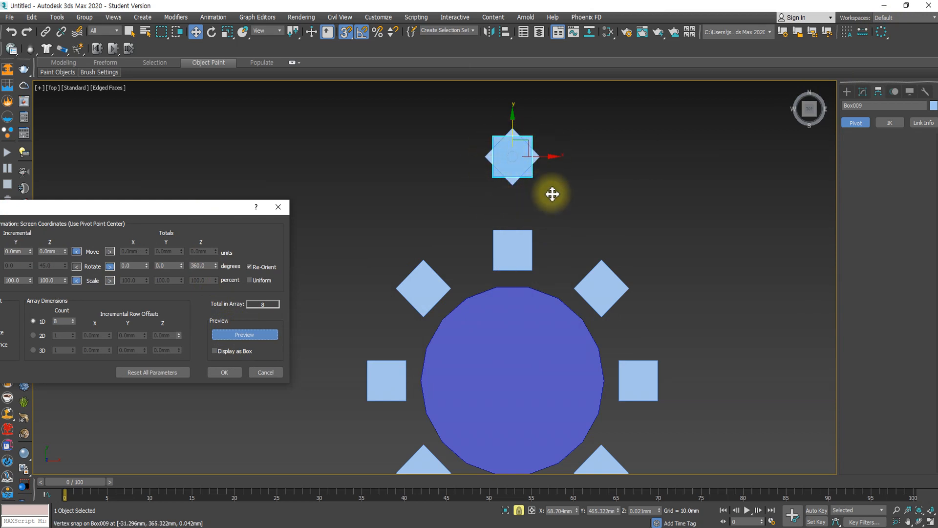
left_click(269, 372)
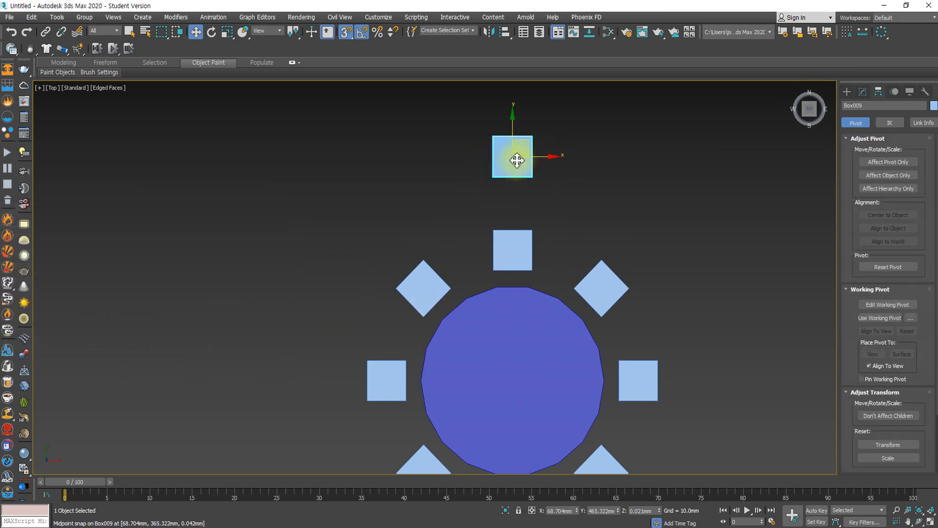
- Try rotating the copied box about its own center, and delete that copy
left_click(212, 33)
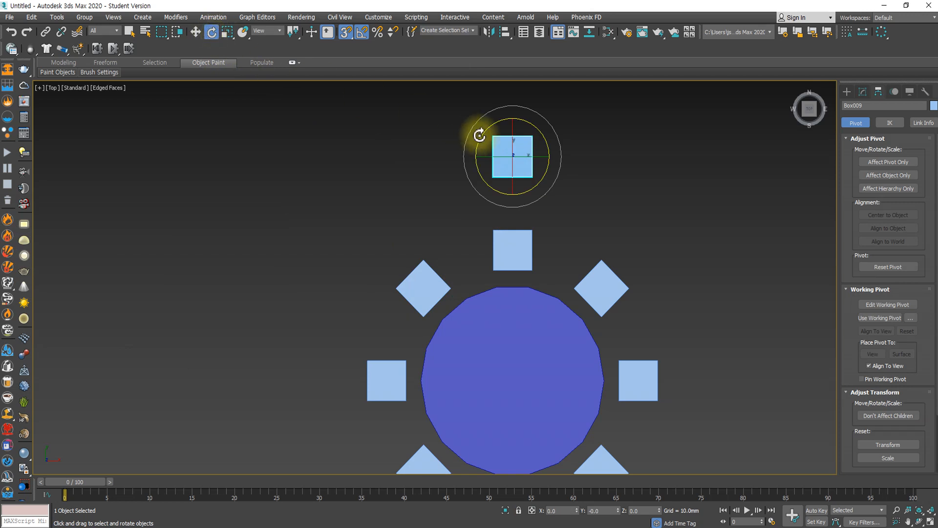
left_click_drag(538, 134, 630, 211)
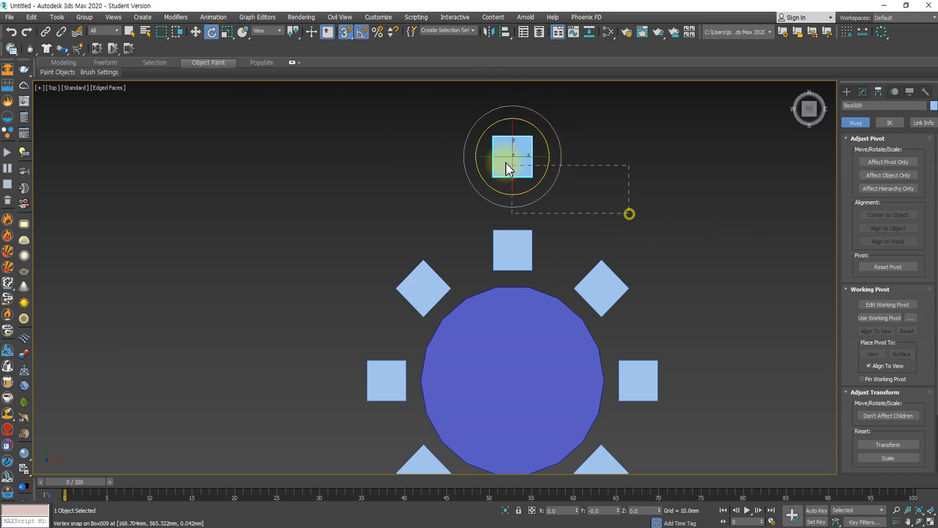
key("Delete")
- Create a new box in the empty area beside the ring, with length, width and height of 200 mm
scroll(574, 219, "down", 4)
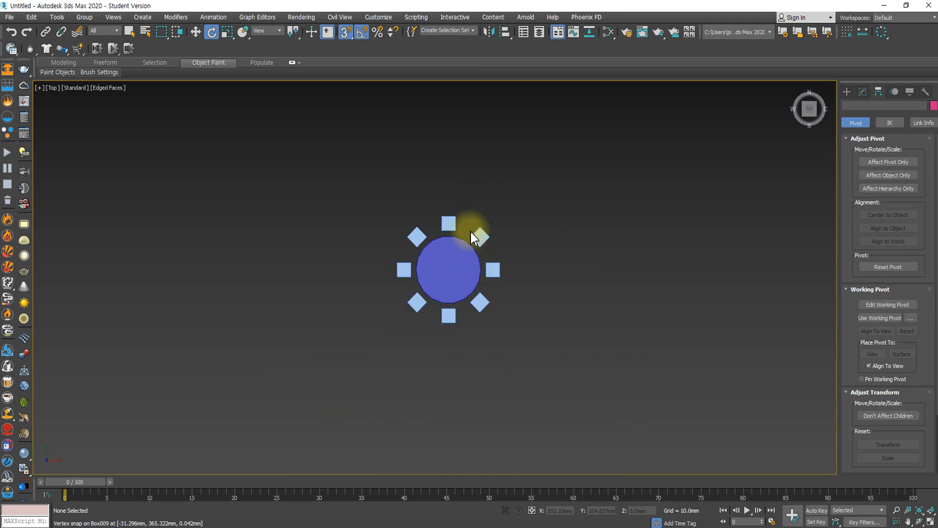
middle_click_drag(565, 295, 433, 313)
left_click(848, 92)
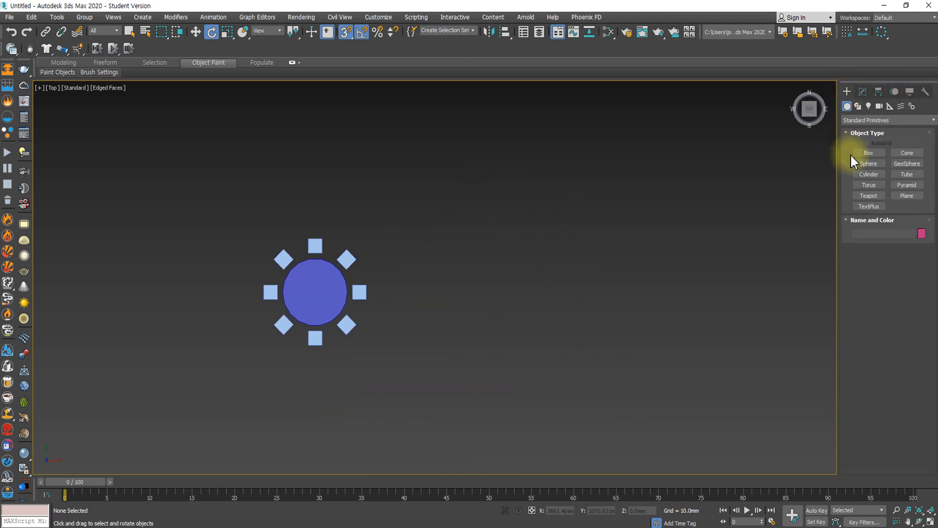
left_click(866, 152)
left_click_drag(503, 266, 511, 281)
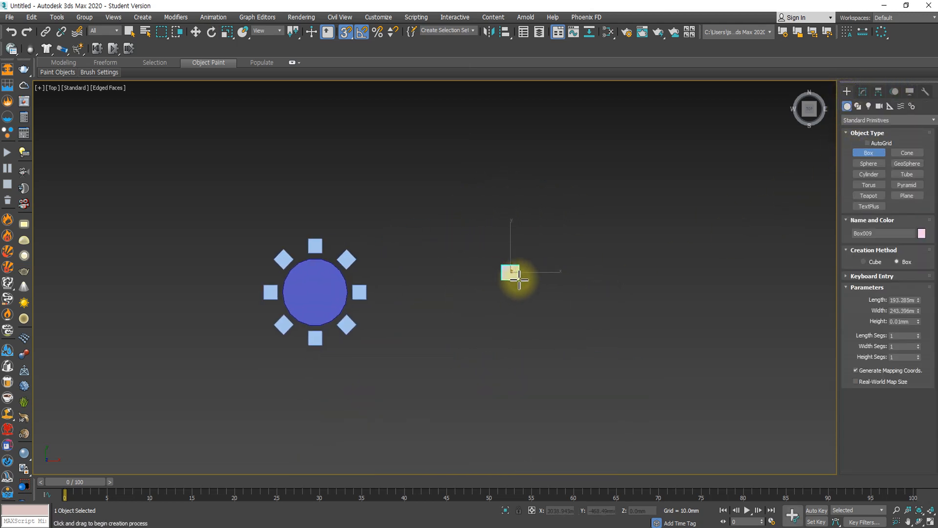
left_click(516, 256)
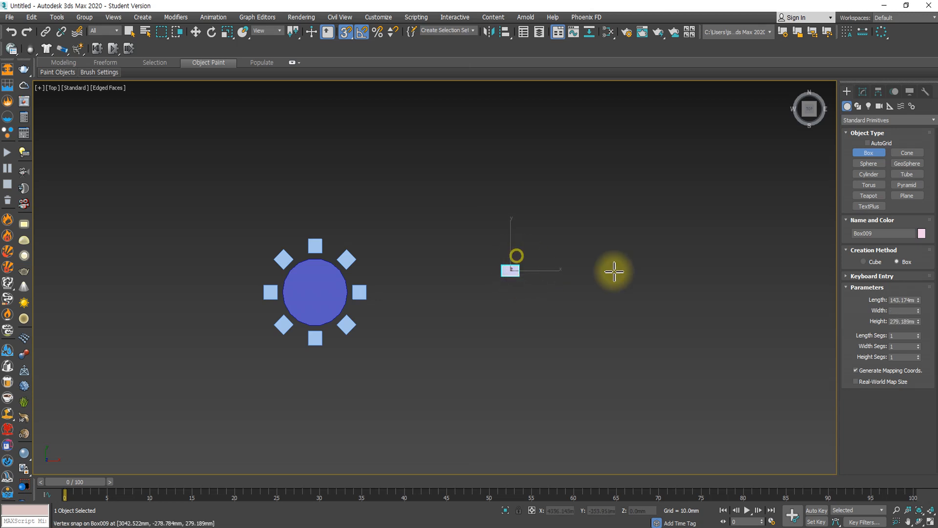
left_click_drag(892, 300, 933, 295)
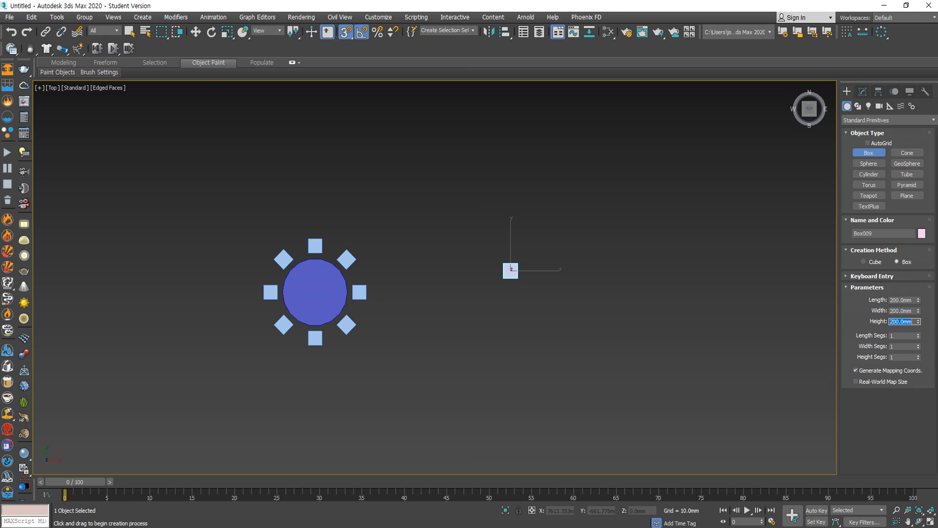
- Start an array of the new box with an incremental X move of 220 mm
middle_click_drag(640, 359, 539, 275, "alt")
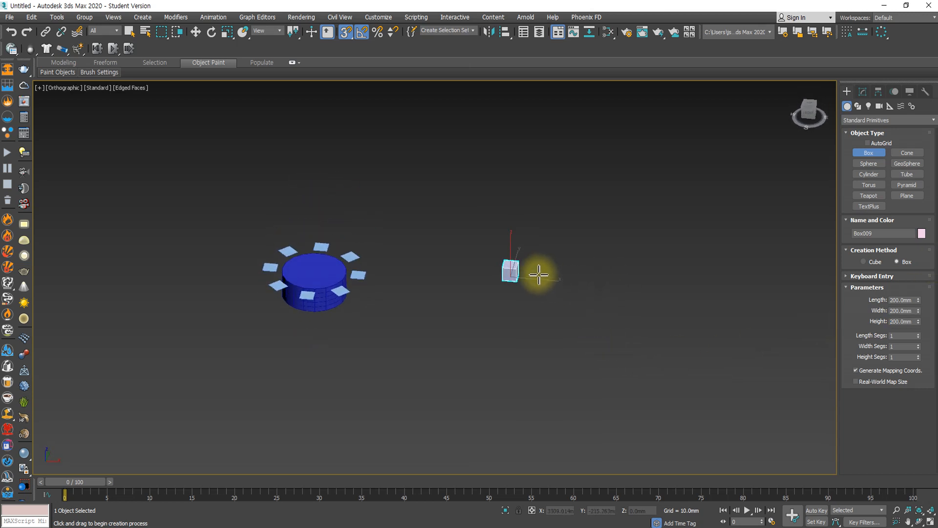
scroll(538, 275, "up", 5)
middle_click_drag(482, 298, 402, 307)
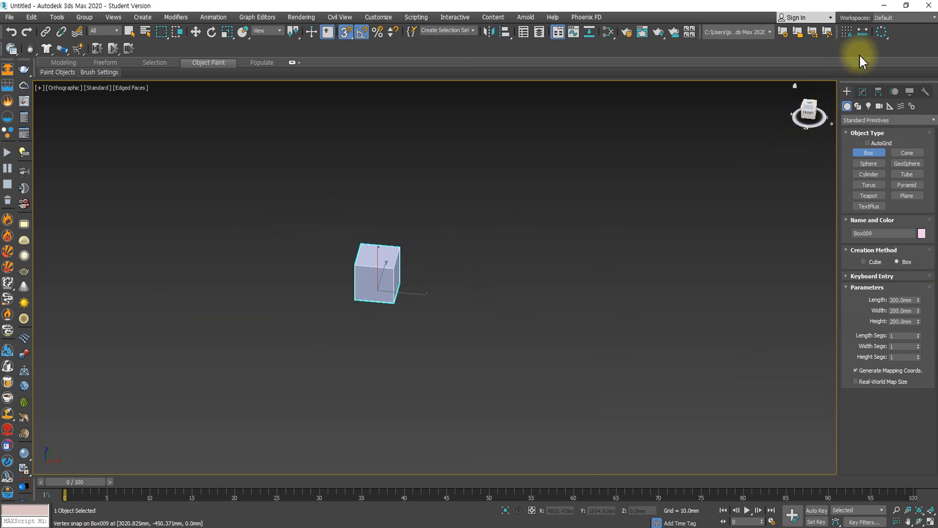
left_click(879, 31)
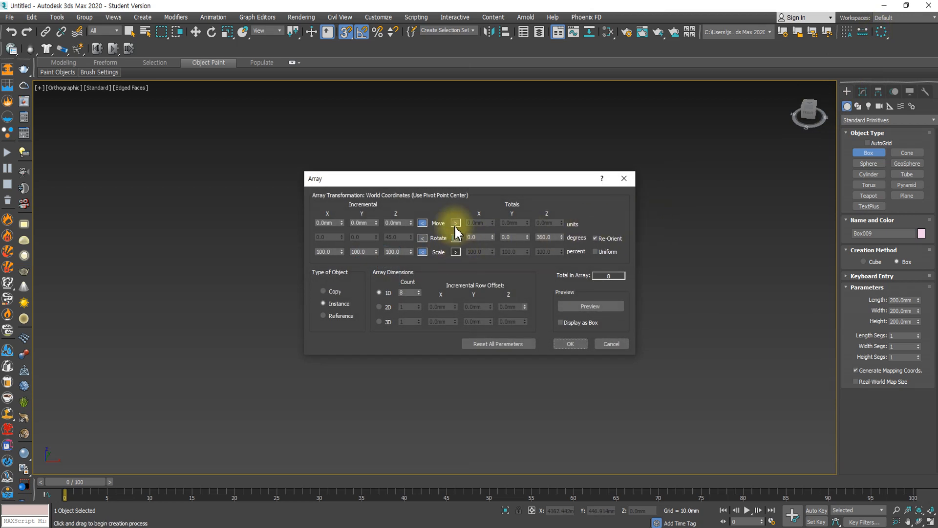
left_click_drag(454, 179, 599, 180)
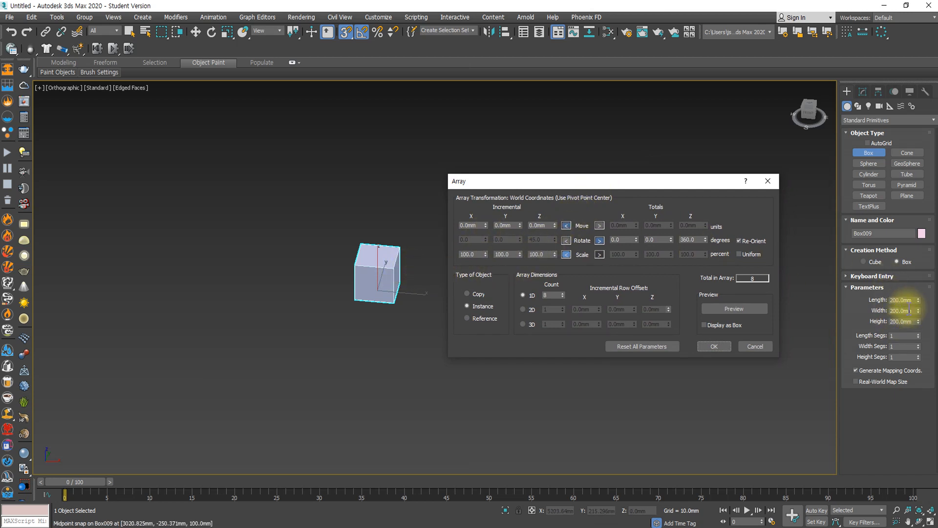
left_click(481, 225)
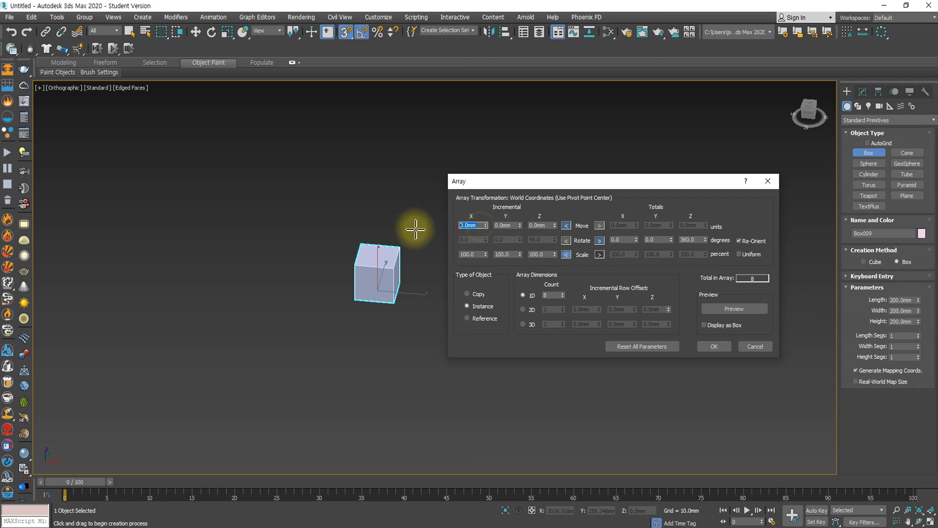
type("22")
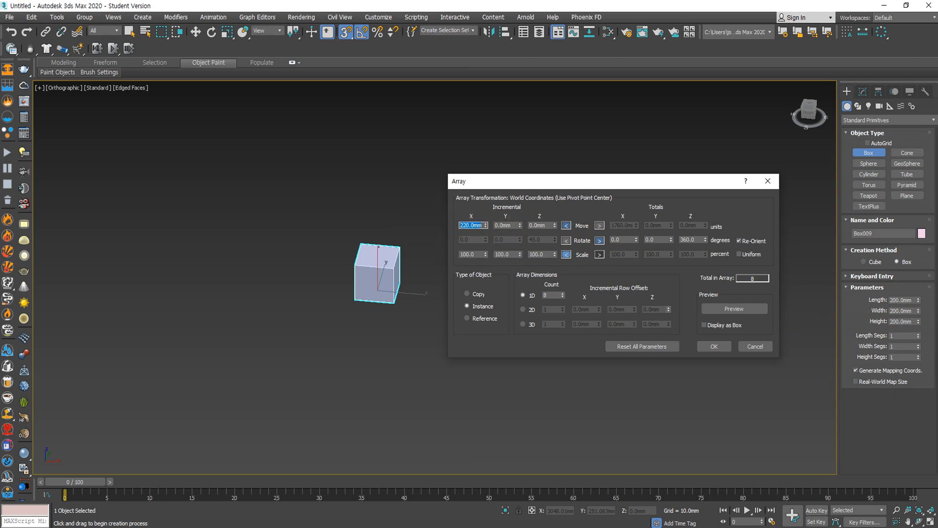
- Set the array's 1D count to 10 and preview the whole row of boxes
left_click(550, 296)
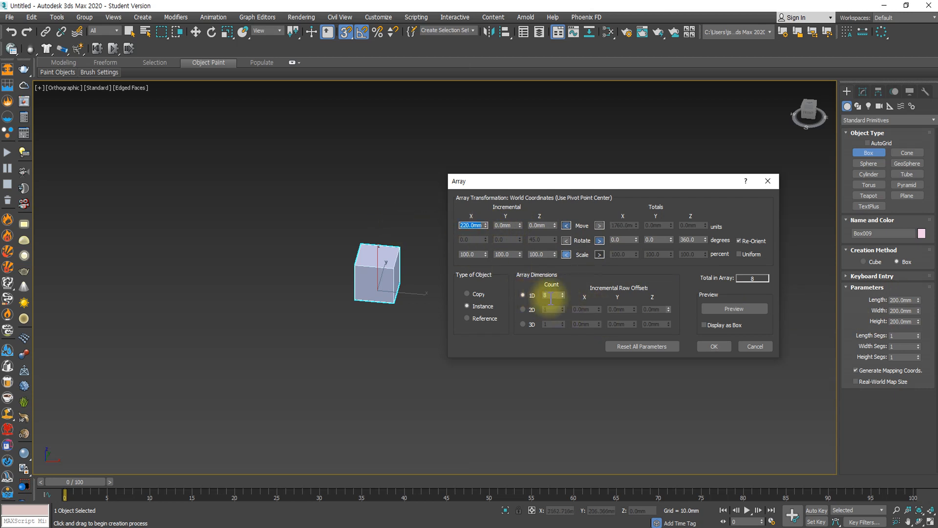
left_click(562, 293)
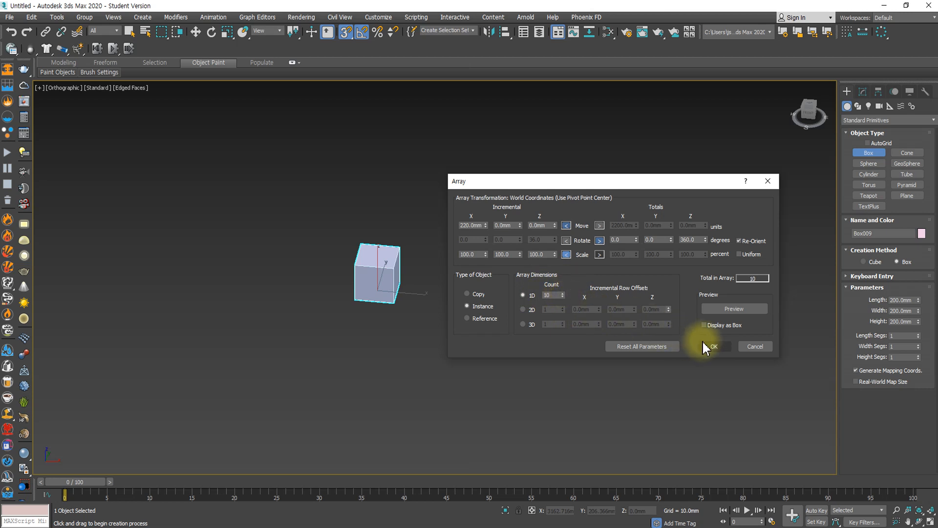
left_click(723, 308)
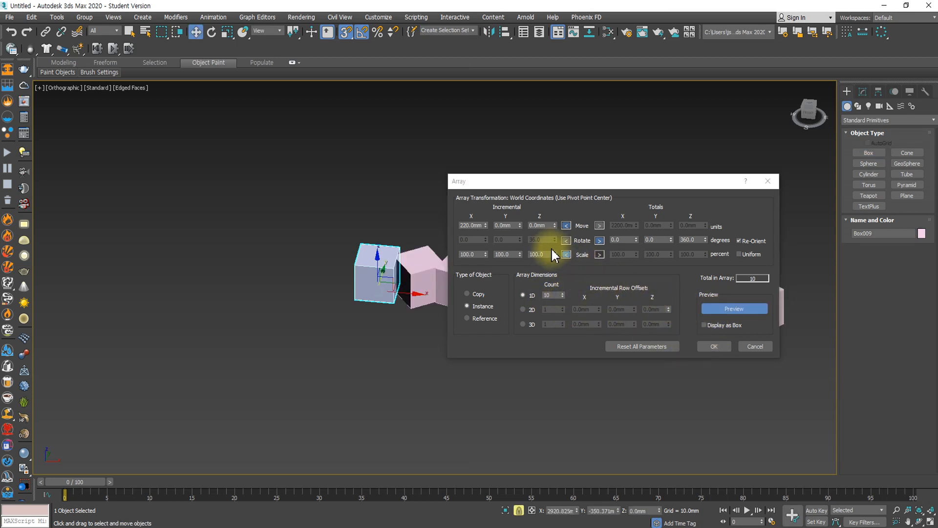
left_click_drag(534, 185, 141, 175)
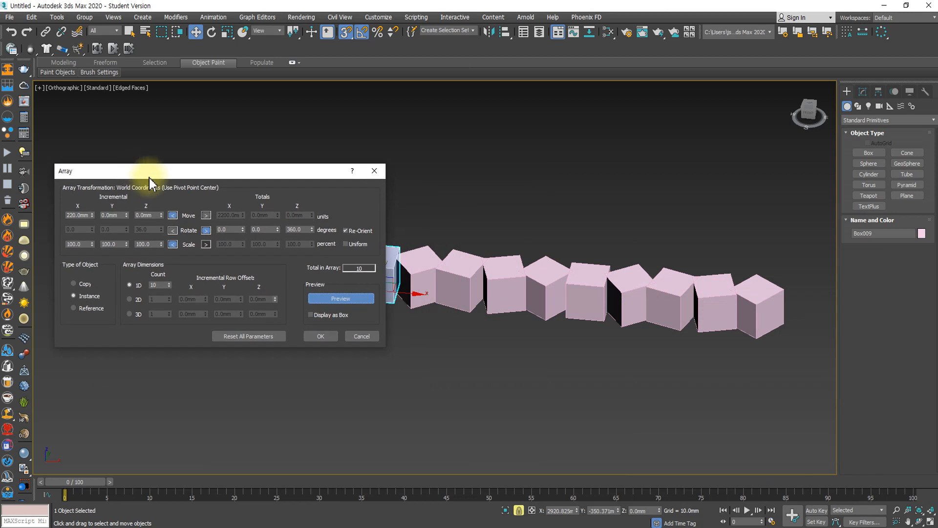
- Set the array's total Z rotation to 0 degrees
double_click(298, 229)
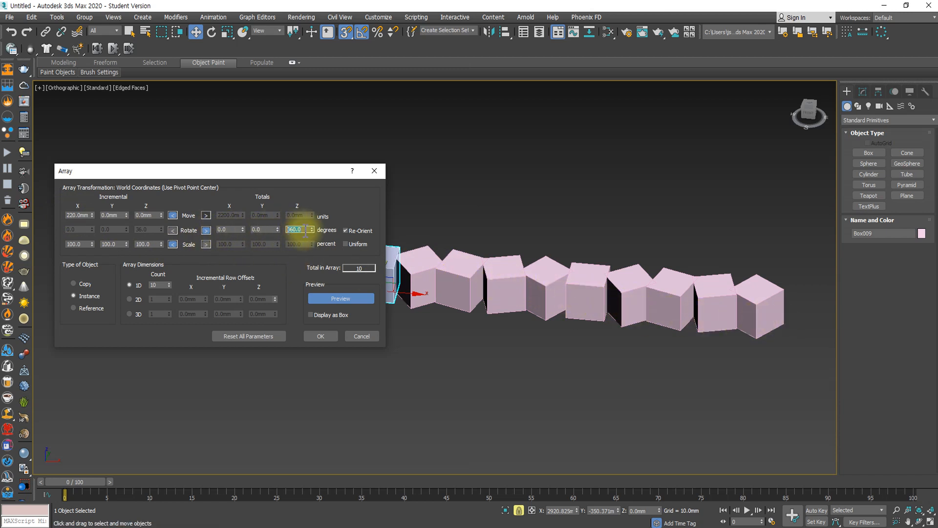
type("0")
key("Return")
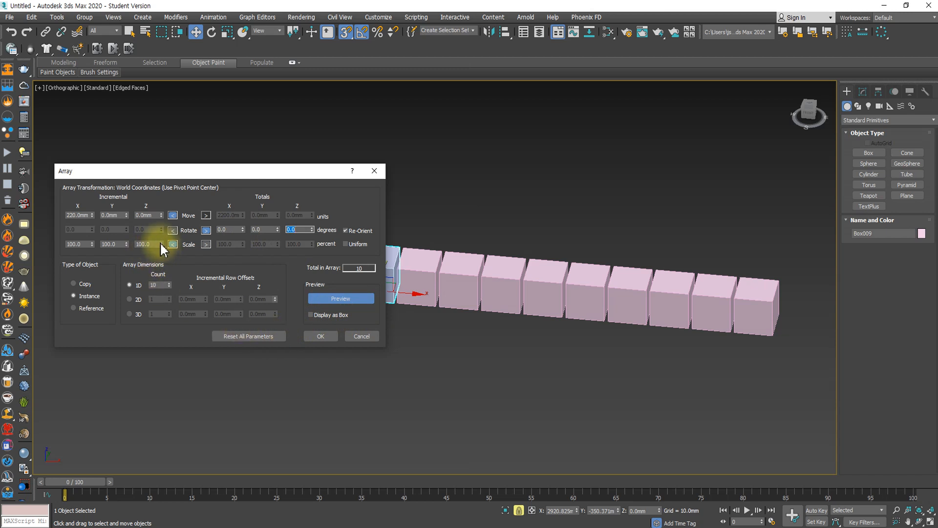
- Preview the row with an incremental Z scale of 127 percent, and set that scale back to 100 percent
mouse_move(160, 244)
left_mouse_down()
mouse_move(158, 218)
mouse_move(162, 241)
mouse_move(161, 228)
left_mouse_up()
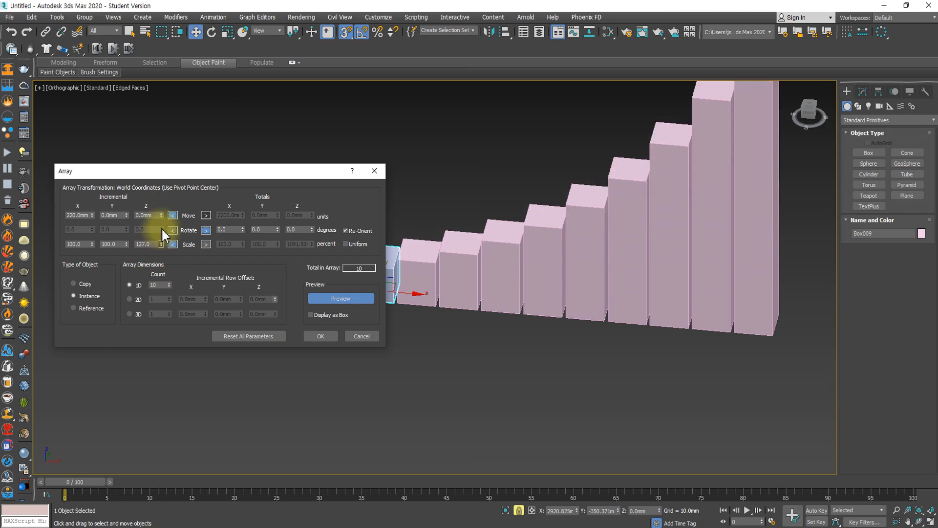
scroll(551, 284, "down", 3)
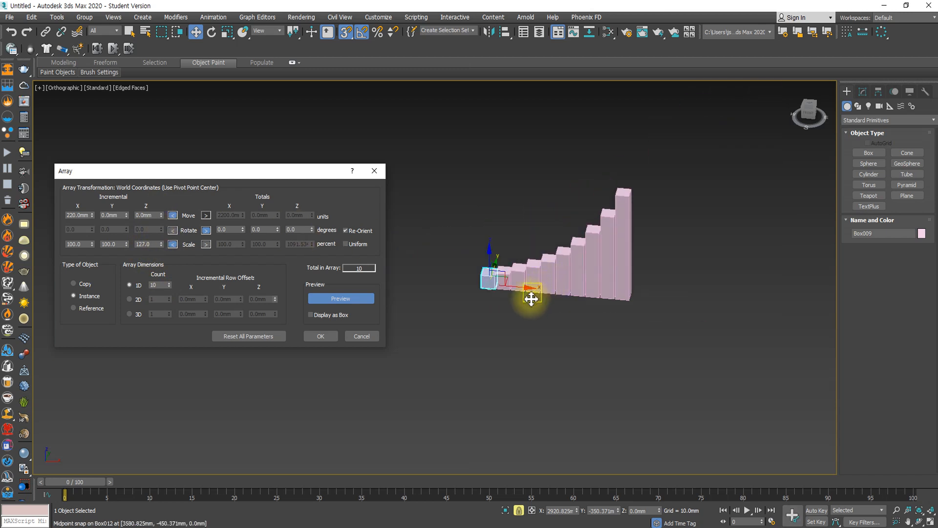
double_click(153, 243)
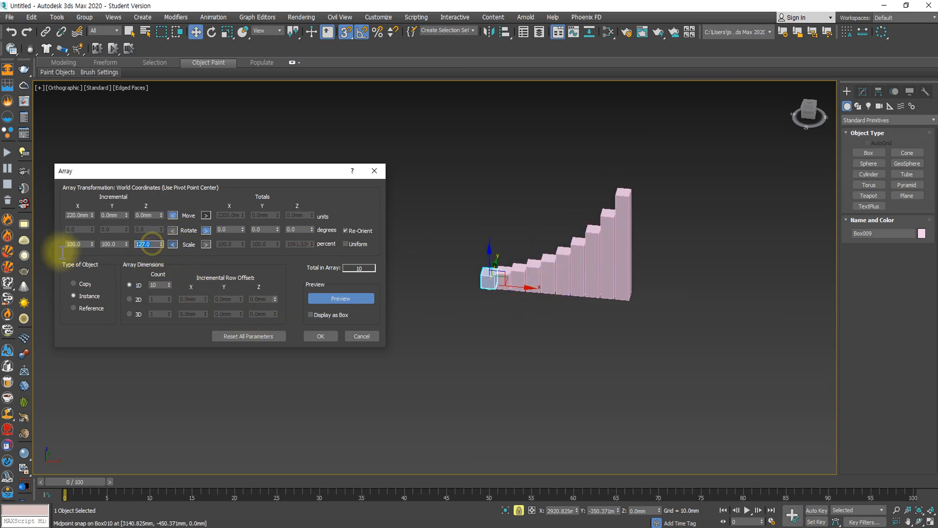
type("100")
key("Return")
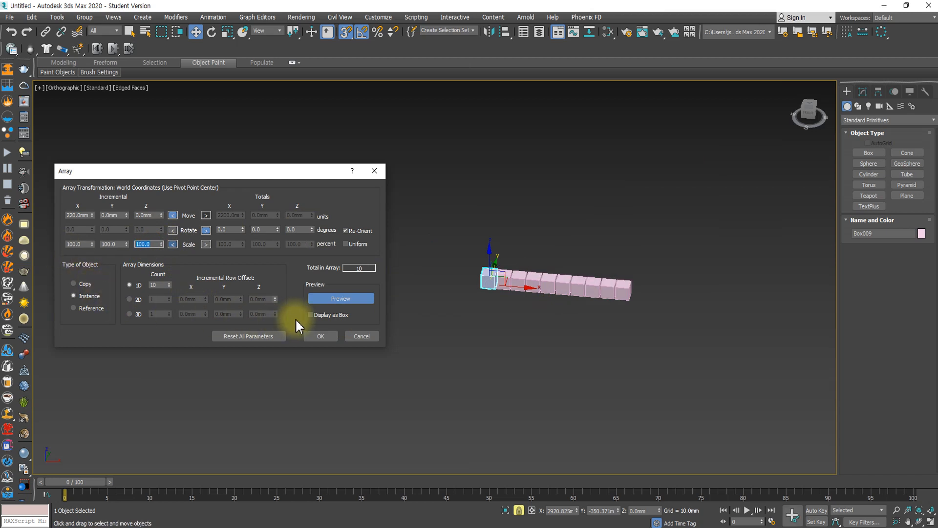
- Extend the array to 2D with an incremental Y row offset of 220 mm and a count of 10
left_click(129, 299)
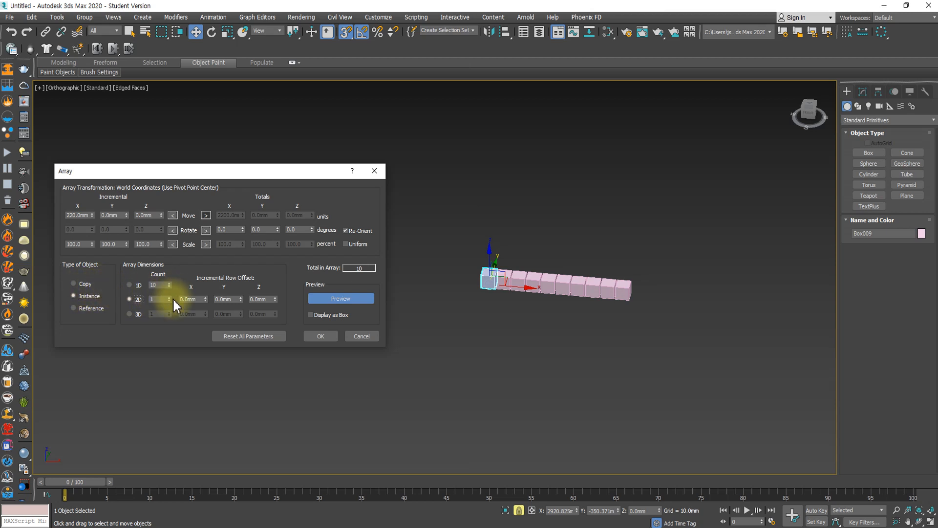
left_click(230, 299)
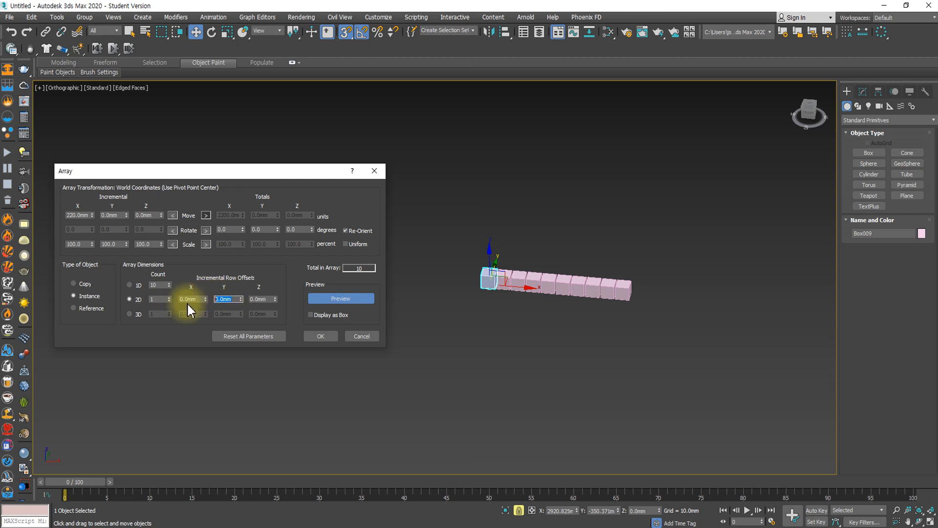
type("22")
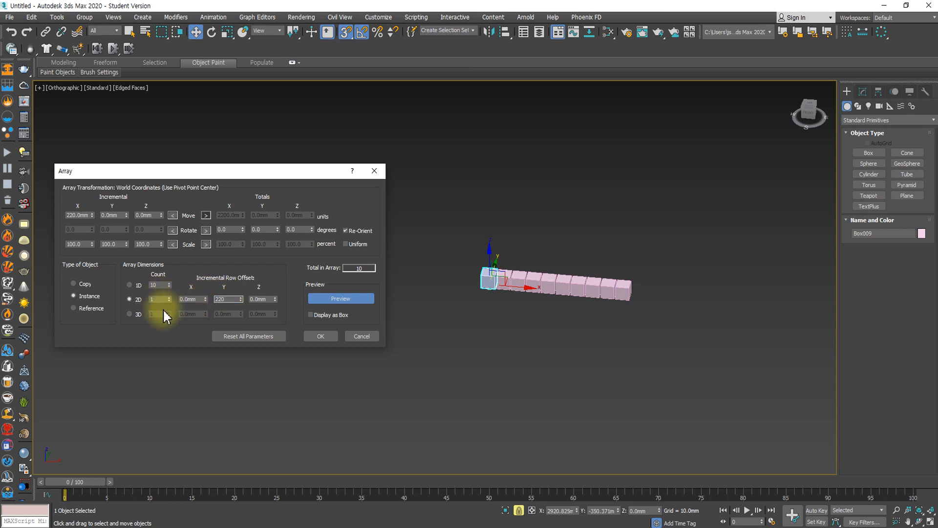
left_click_drag(169, 297, 168, 291)
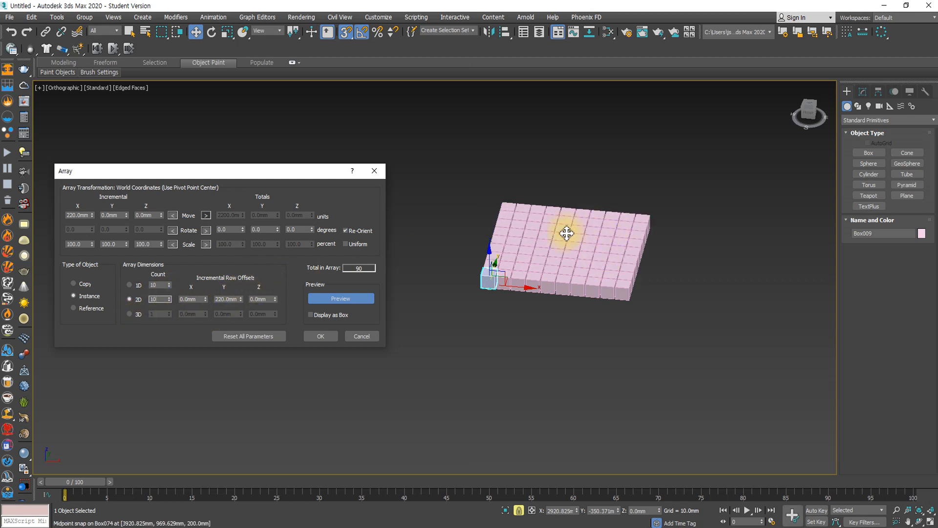
- Extend the array to 3D with an incremental Z row offset of 220 mm
left_click(138, 315)
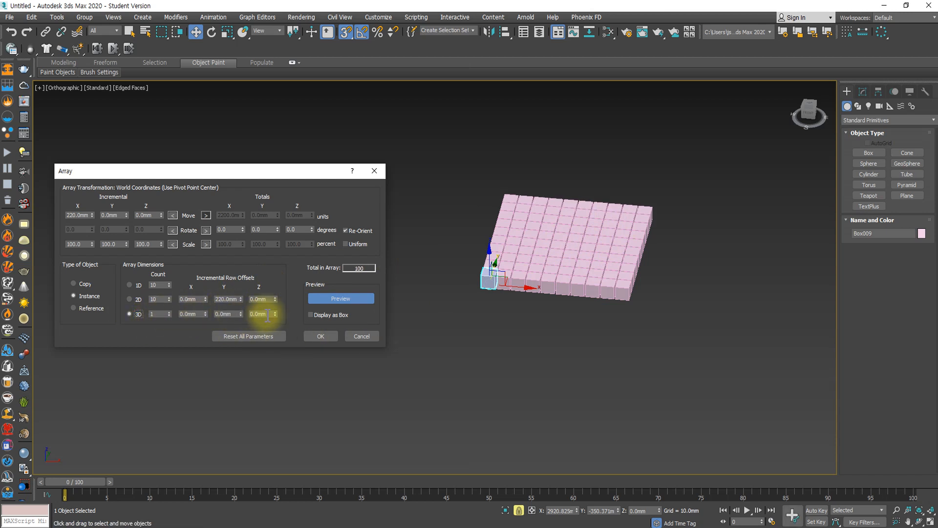
double_click(267, 315)
type("220")
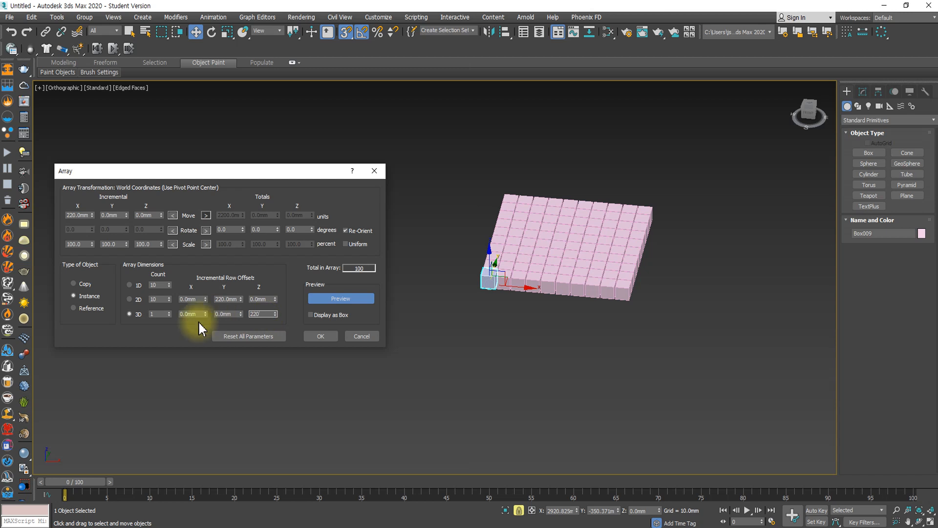
- Set the array's 3D count to 10 so the preview forms a full block of boxes
left_click(168, 313)
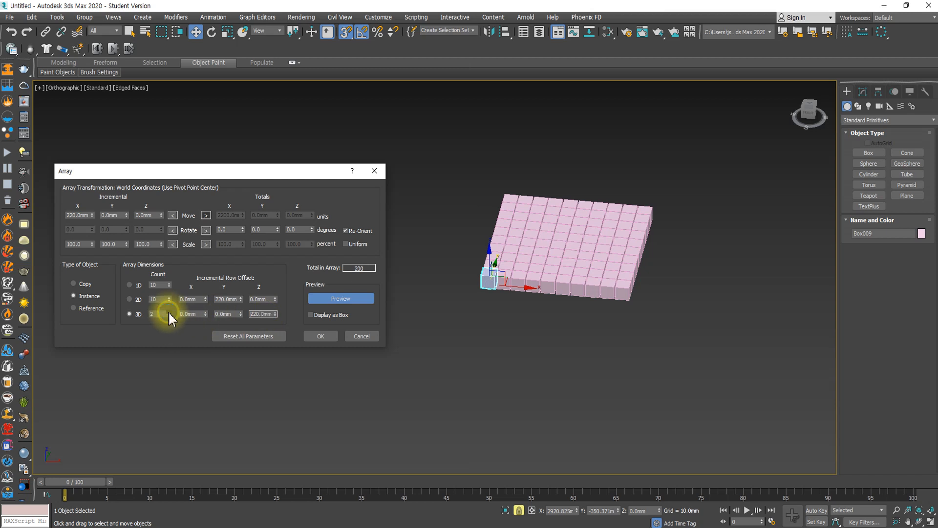
left_click(168, 312)
left_click(168, 311)
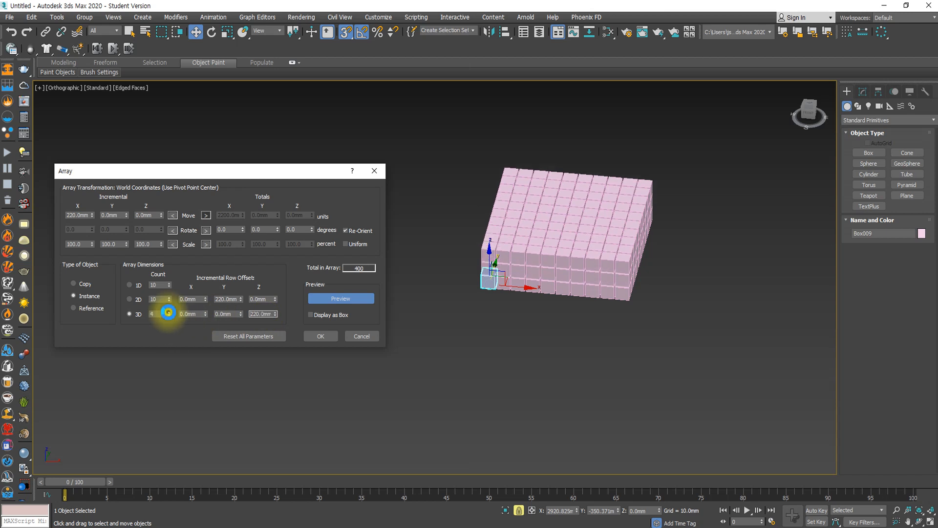
left_click(168, 311)
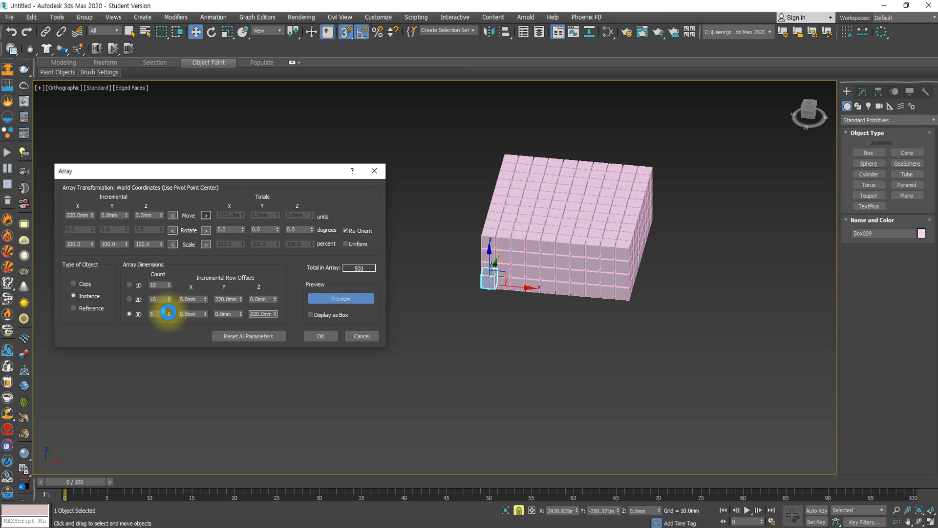
left_click(169, 312)
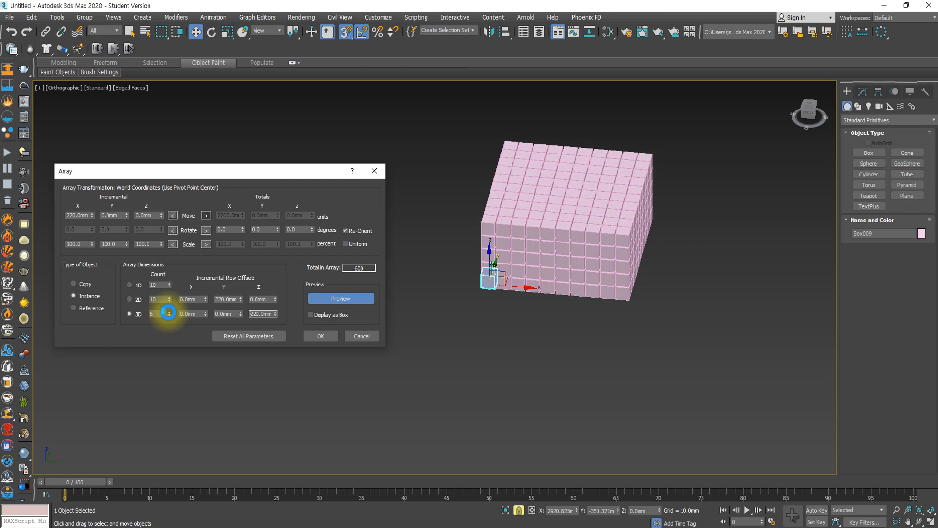
left_click(168, 312)
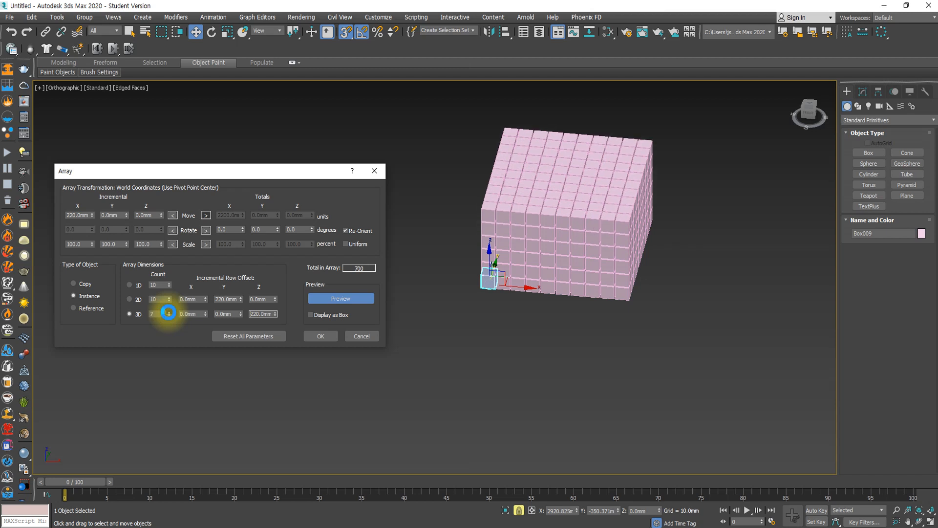
left_click(168, 312)
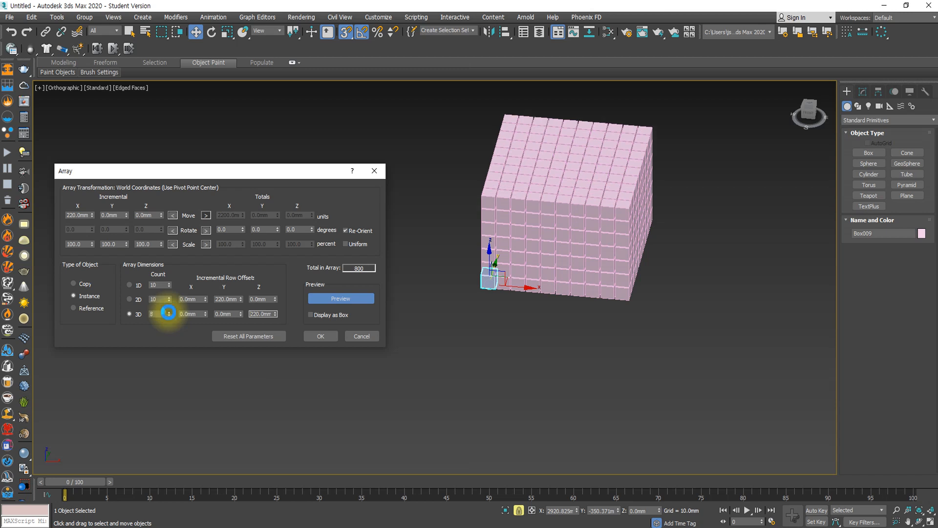
left_click(168, 311)
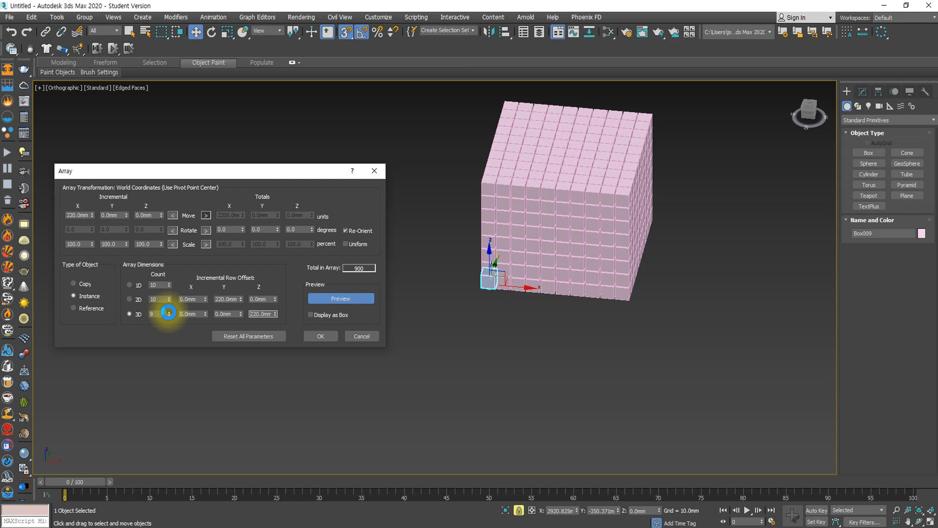
left_click(168, 311)
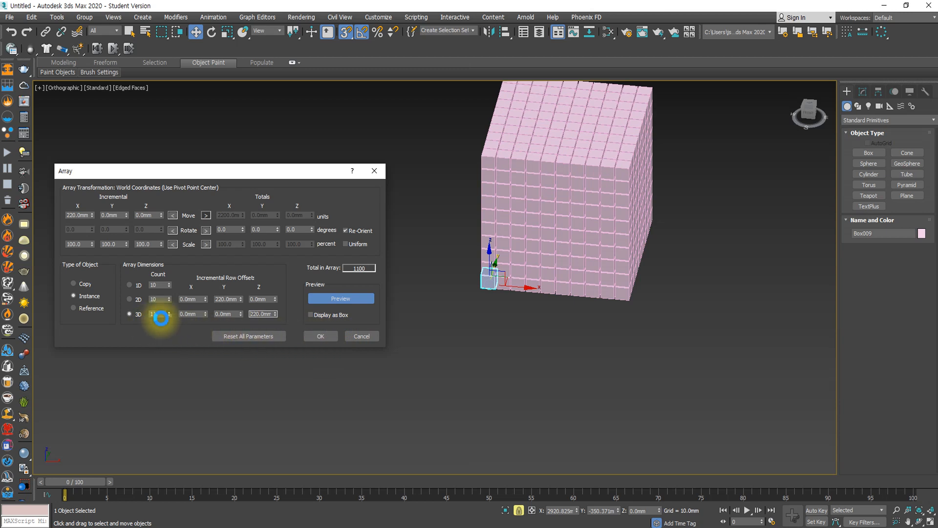
left_click(161, 318)
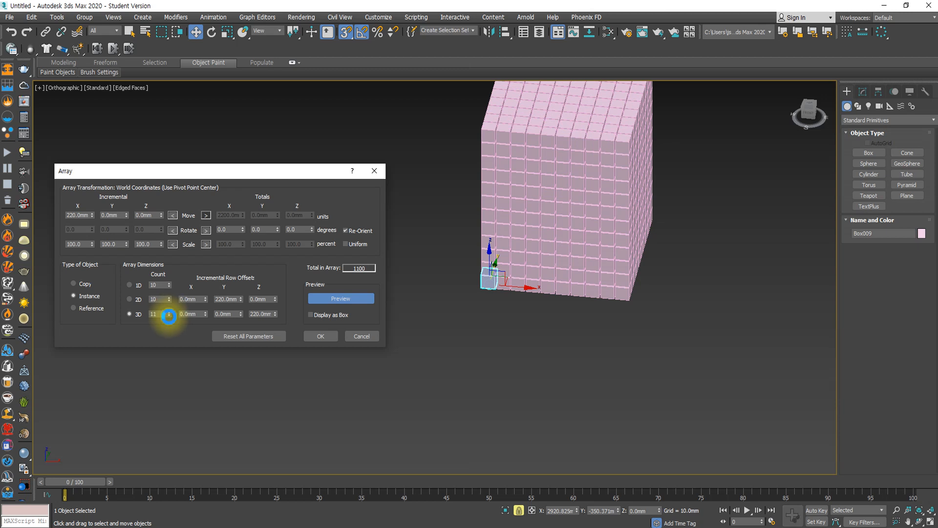
left_click(169, 316)
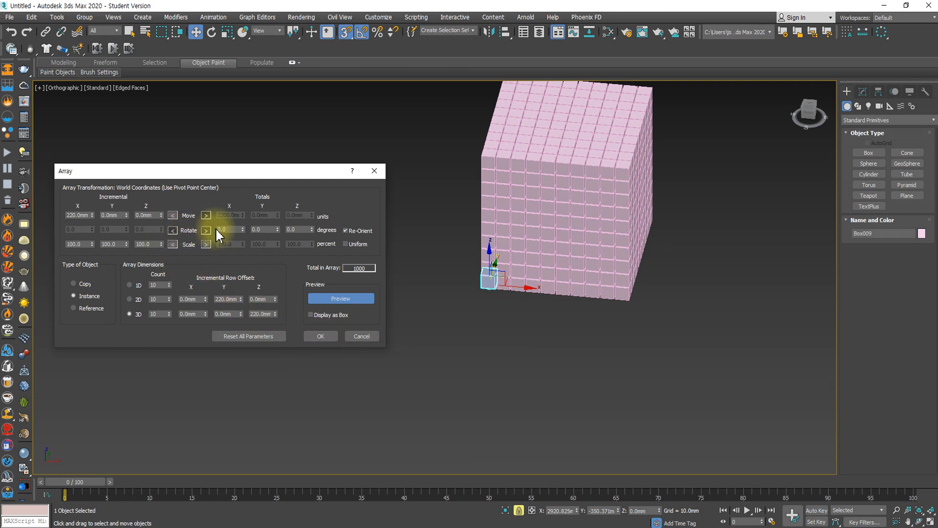
- Set the incremental rotation to 14 degrees in X, 12 in Y and 16 in Z, and create the array
left_click(172, 230)
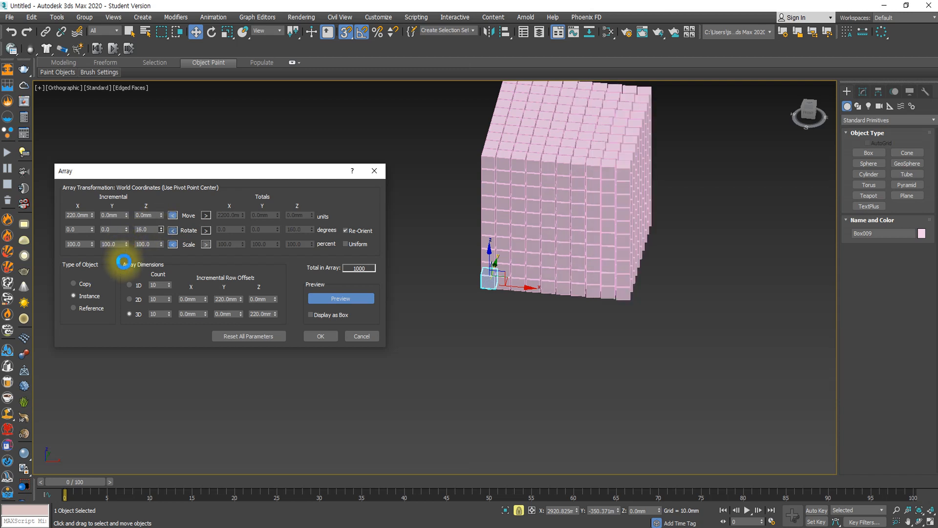
left_click(126, 227)
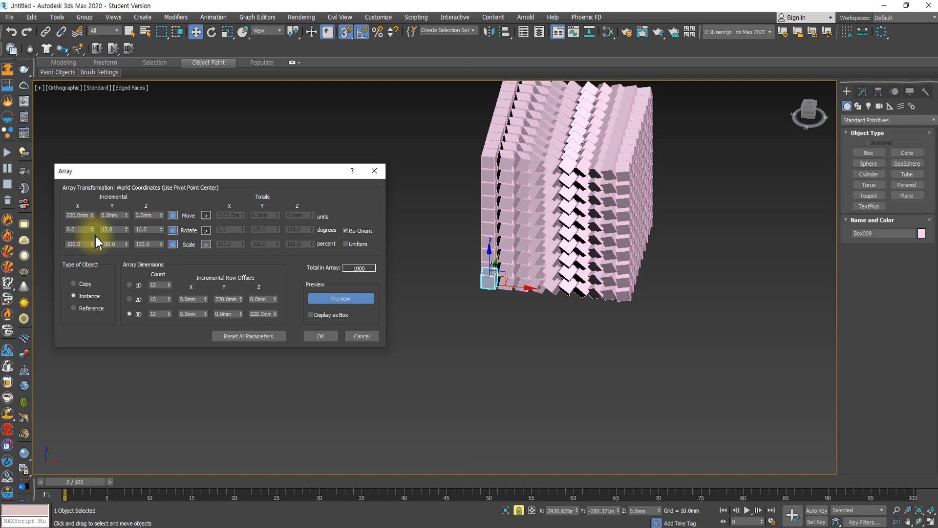
left_click(92, 228)
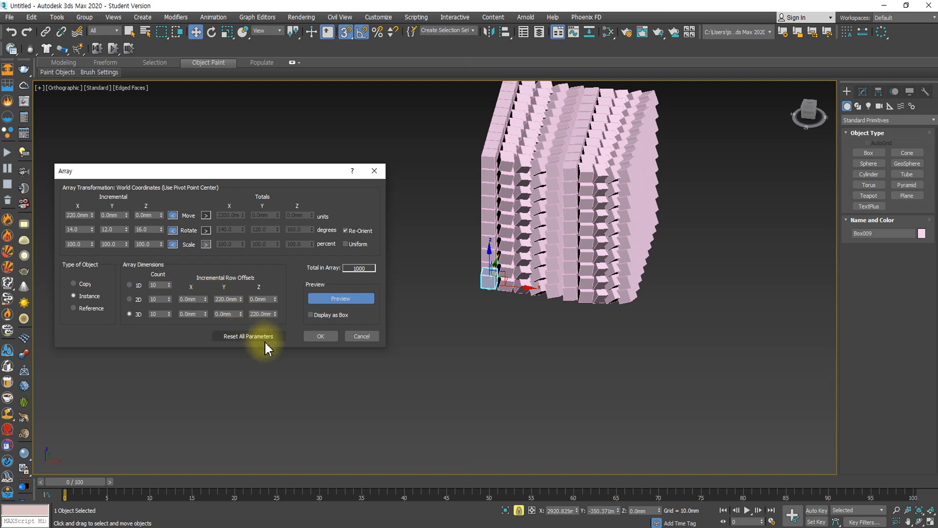
left_click(321, 336)
left_click(694, 317)
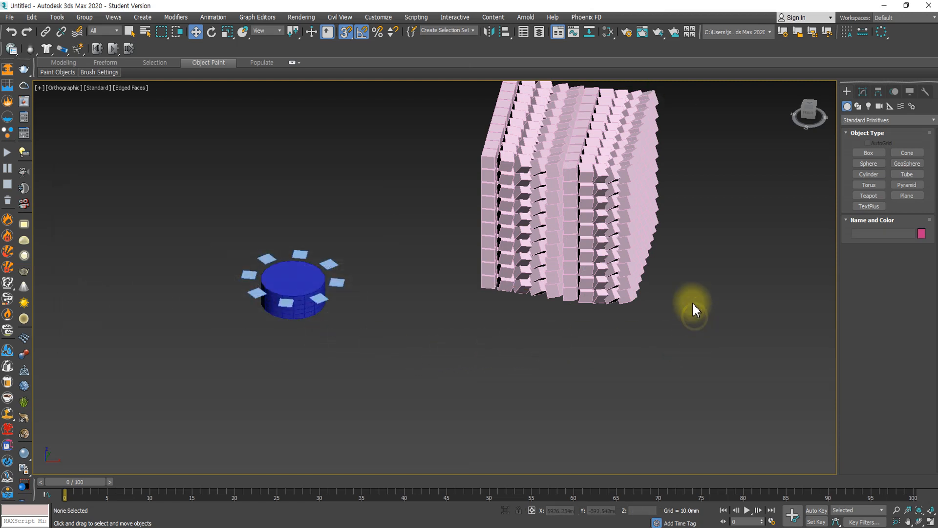
- Select all the boxes of the 3D array and set the Move tool to use their individual pivot point centers
middle_click_drag(712, 227, 638, 234, "alt")
scroll(639, 234, "down", 3)
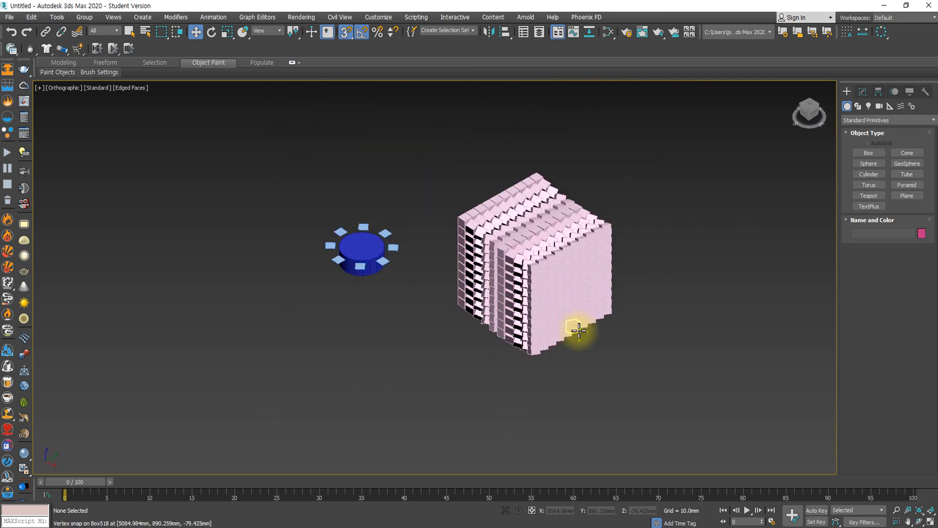
left_click_drag(639, 376, 425, 140)
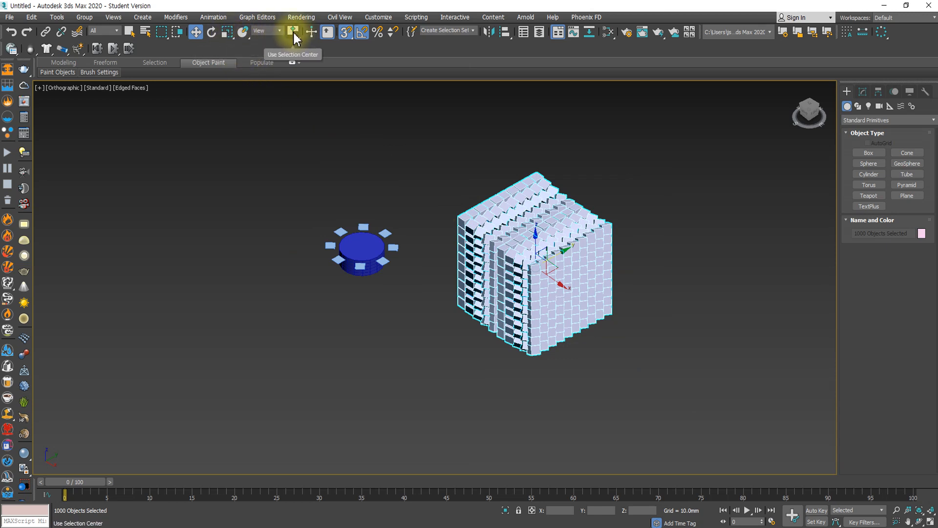
mouse_move(293, 32)
left_mouse_down()
mouse_move(295, 61)
mouse_move(299, 44)
mouse_move(305, 53)
mouse_move(295, 32)
mouse_move(295, 49)
left_mouse_up()
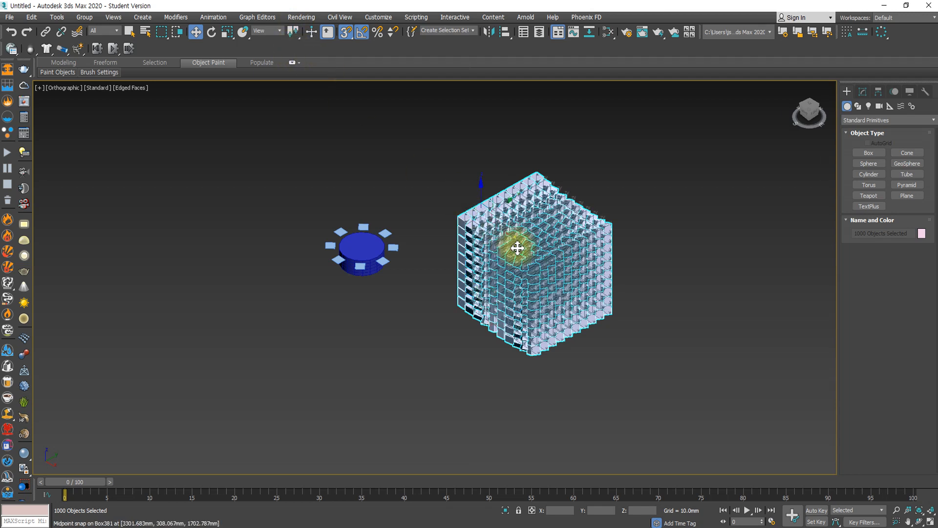
- Try rotating the whole block of boxes 20 degrees about X around its selection center, and undo the rotation
scroll(537, 270, "up", 3)
key("e")
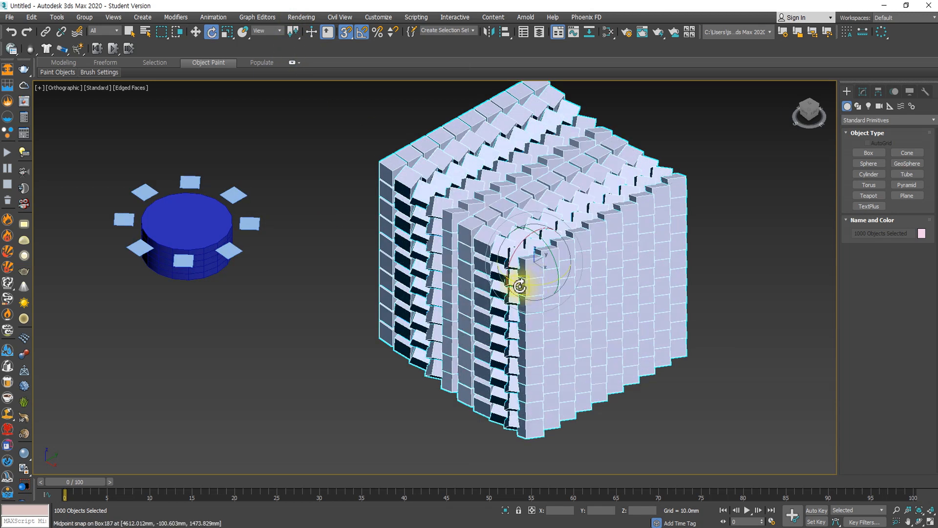
left_click_drag(504, 259, 506, 266)
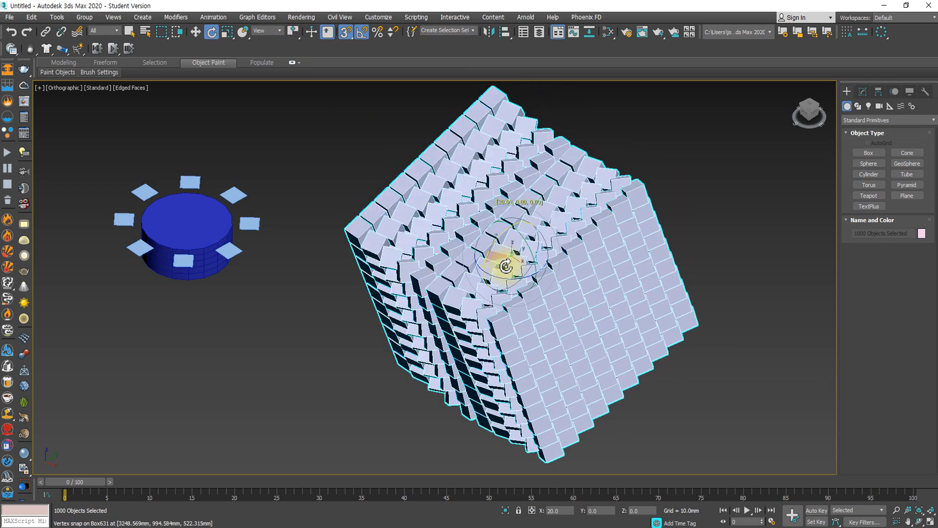
key("ctrl+z")
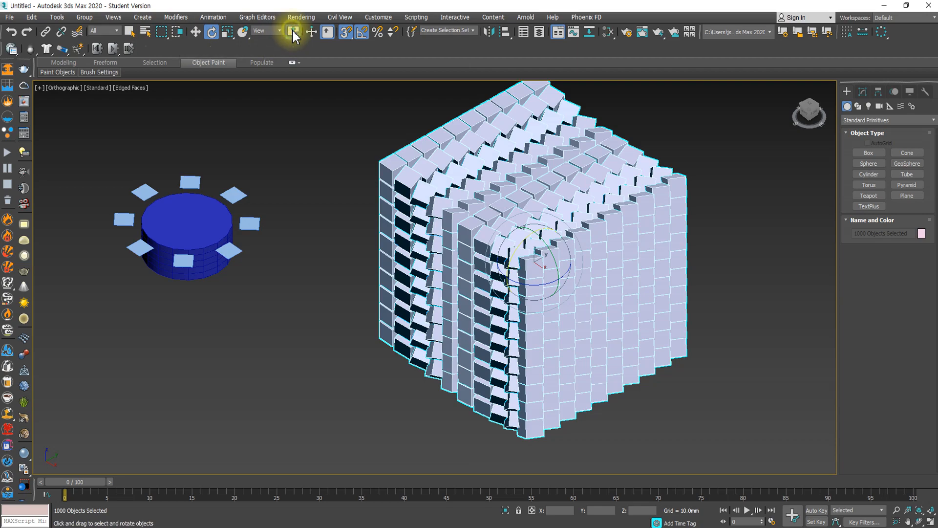
- Set the Rotate tool to Use Pivot Point Center and rotate each selected box about -855 degrees around its own Y axis
left_click(295, 53)
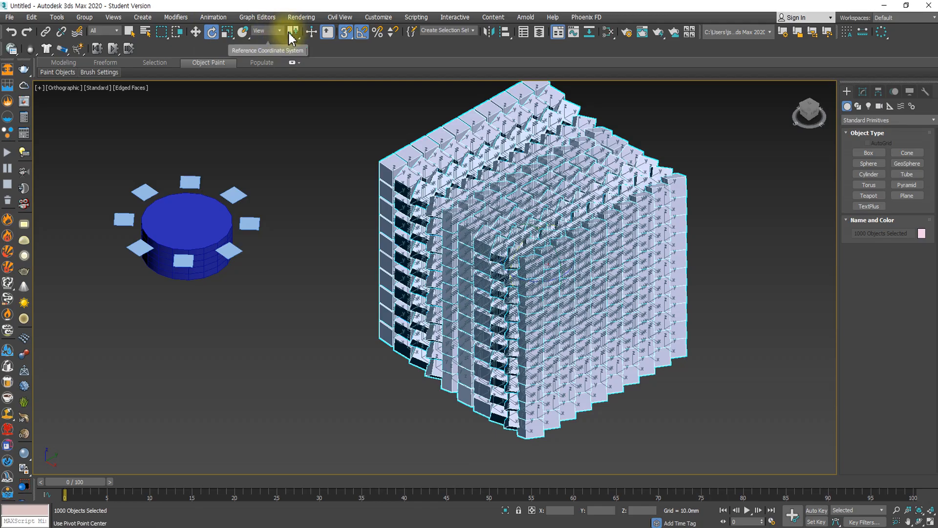
left_click(198, 33)
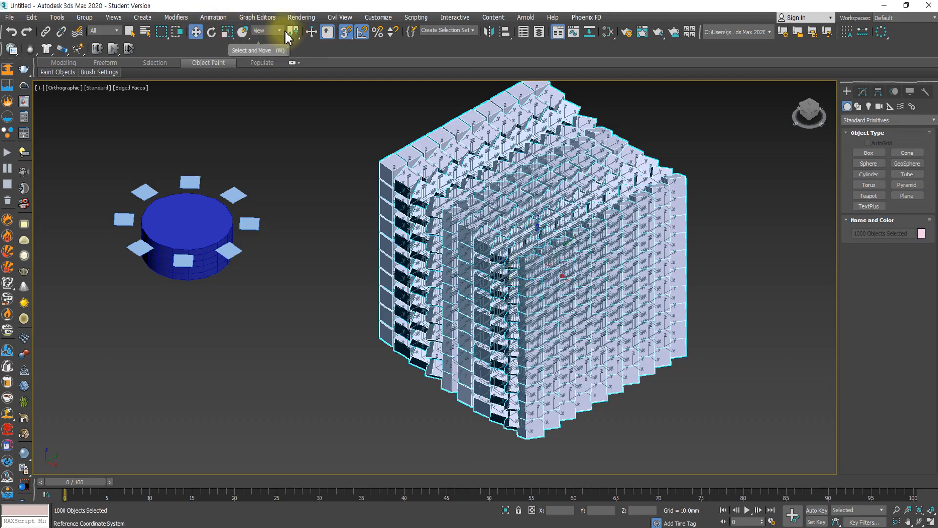
left_click_drag(293, 33, 294, 56)
left_click(215, 34)
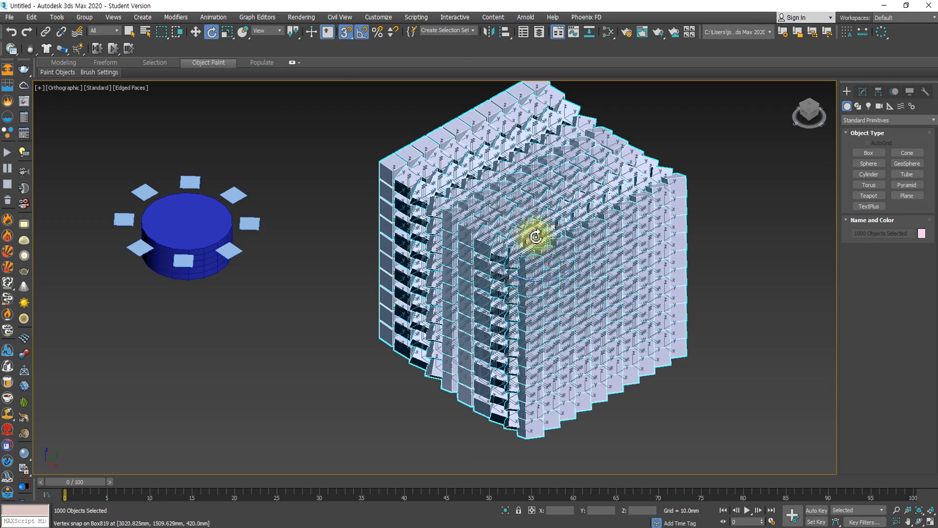
scroll(534, 235, "down", 5)
scroll(543, 237, "up", 3)
left_click_drag(539, 235, 489, 335)
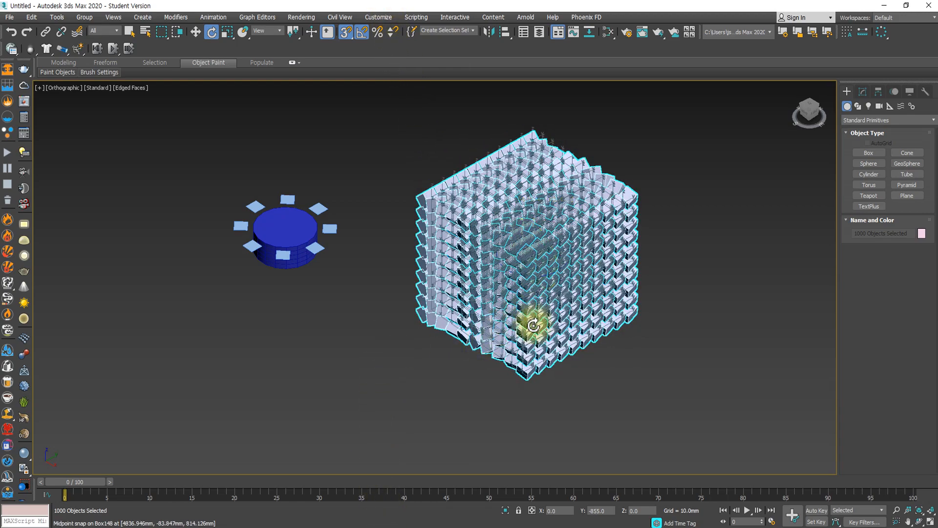
- Examine the rotated block of boxes from the side in wireframe display
mouse_move(505, 308)
middle_mouse_down("alt")
mouse_move(544, 299)
mouse_move(523, 314)
mouse_move(507, 272)
mouse_move(519, 290)
mouse_move(565, 80)
middle_mouse_up("alt")
key("F3")
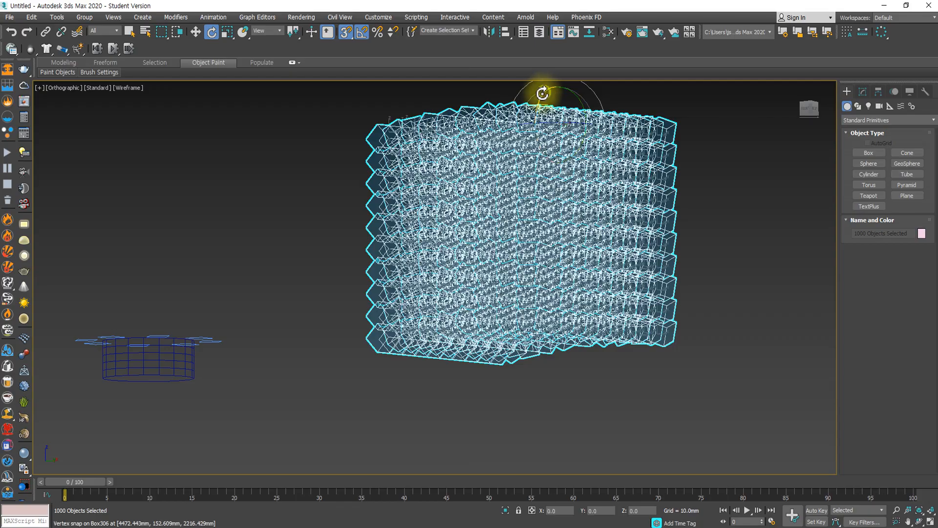
- Rotate each selected box 130 degrees about its own X axis and show the block shaded with edged faces
left_click_drag(543, 92, 570, 190)
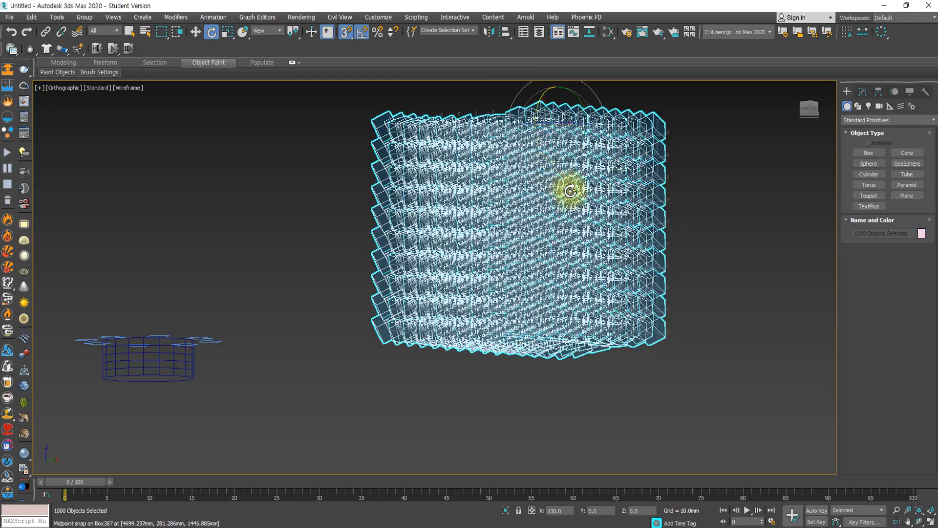
middle_click_drag(570, 191, 596, 268, "alt")
key("F3")
scroll(605, 282, "down", 4)
scroll(613, 254, "up", 5)
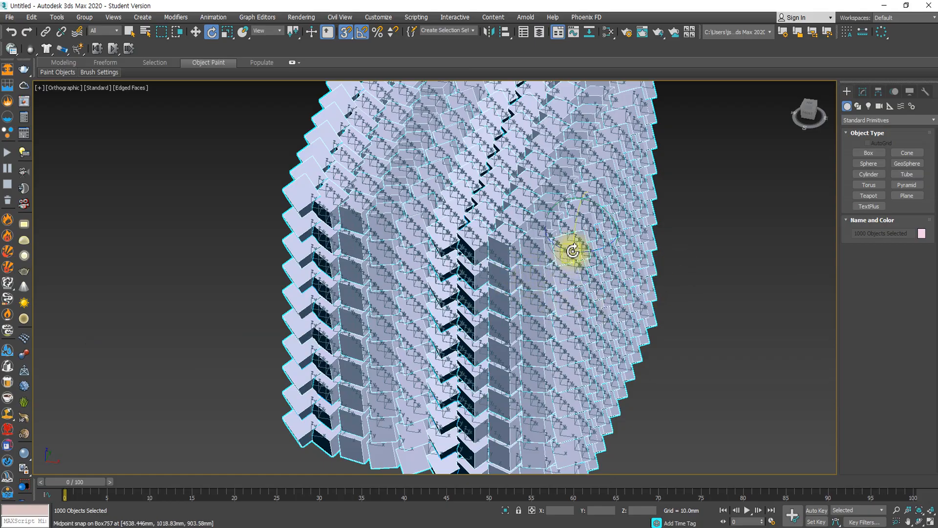
left_click(733, 254)
scroll(726, 266, "down", 5)
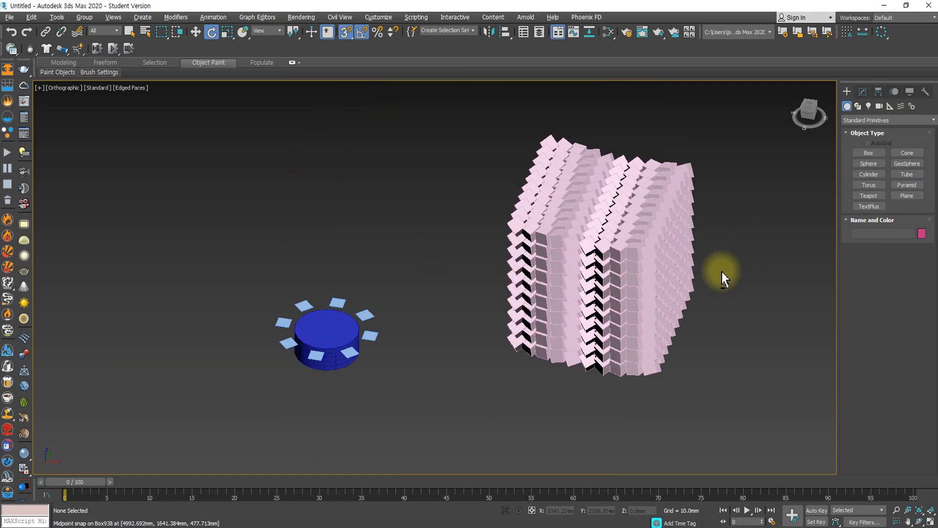
middle_click_drag(735, 279, 725, 247, "alt")
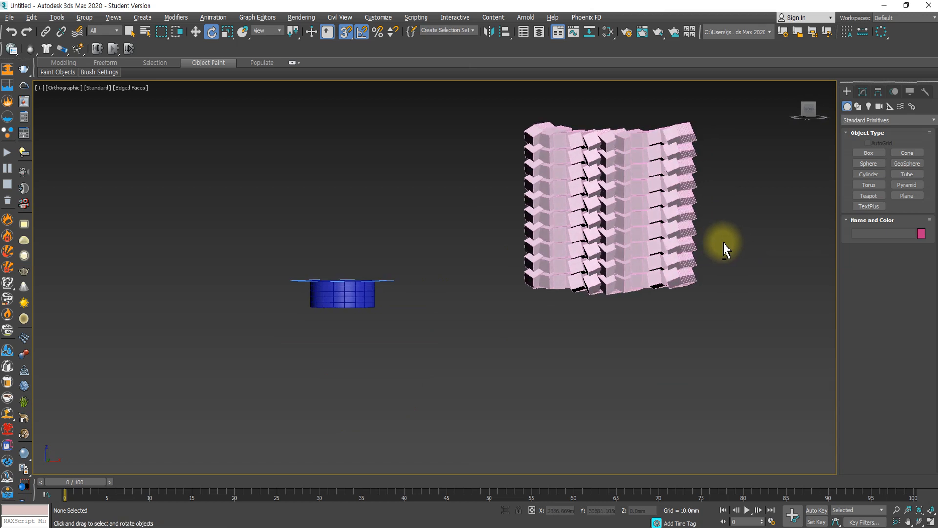
middle_click_drag(635, 257, 578, 308)
- Select all the boxes of the 3D array again and add an Edit Poly modifier to them
left_click_drag(607, 314, 662, 356)
left_click_drag(559, 278, 447, 154)
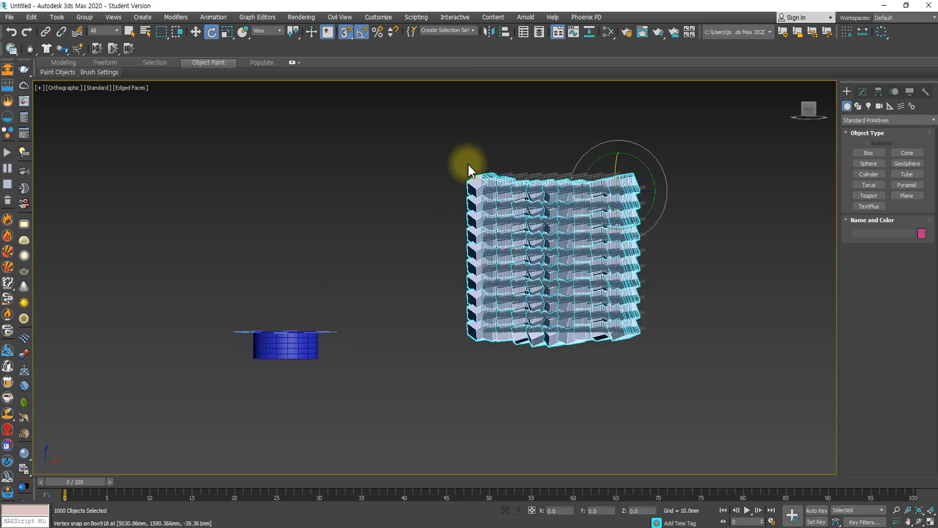
middle_click_drag(643, 255, 604, 299, "alt")
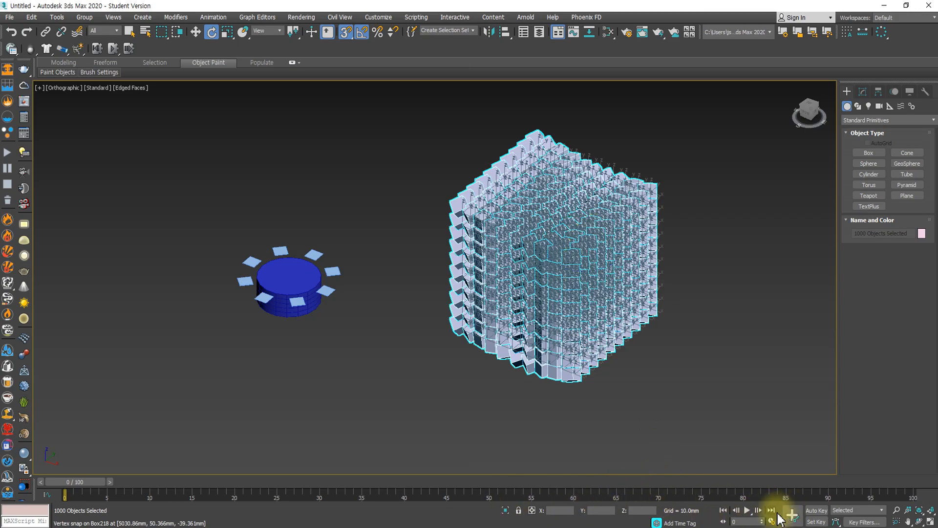
middle_click_drag(616, 387, 581, 324, "alt")
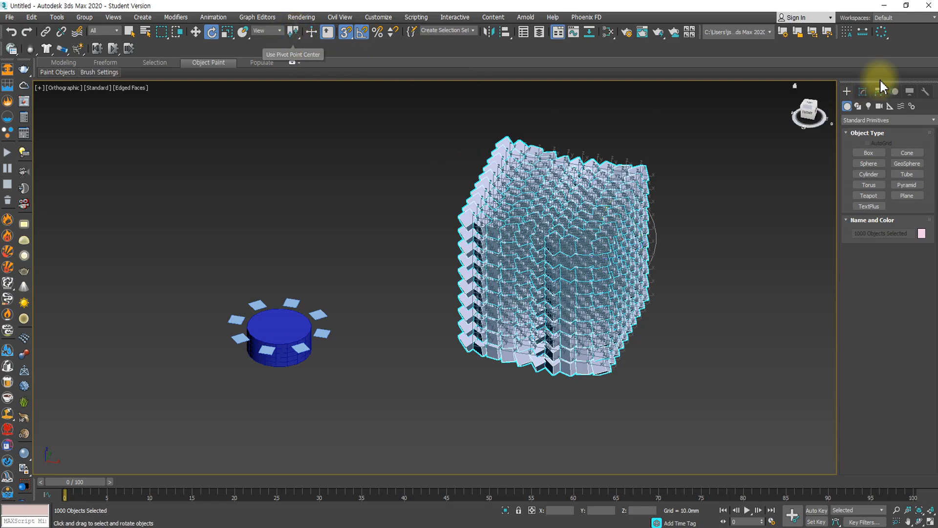
left_click(862, 91)
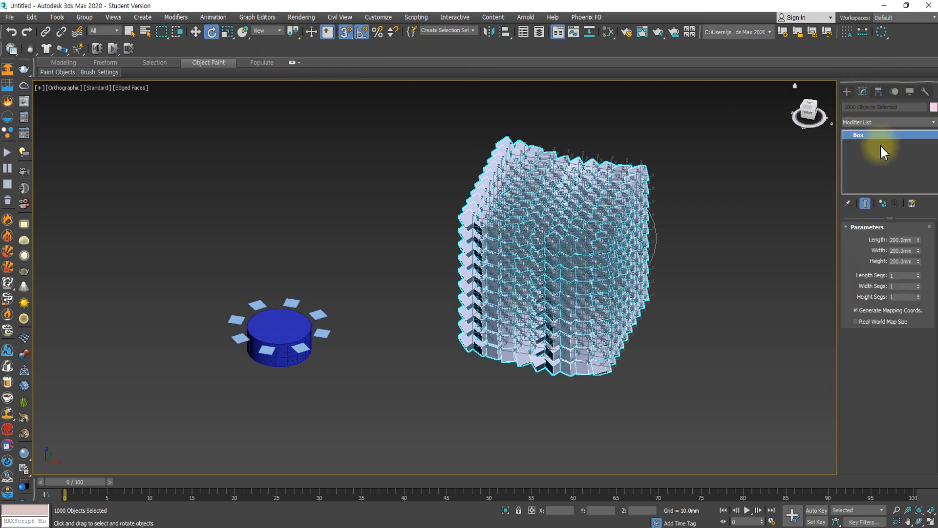
left_click(930, 123)
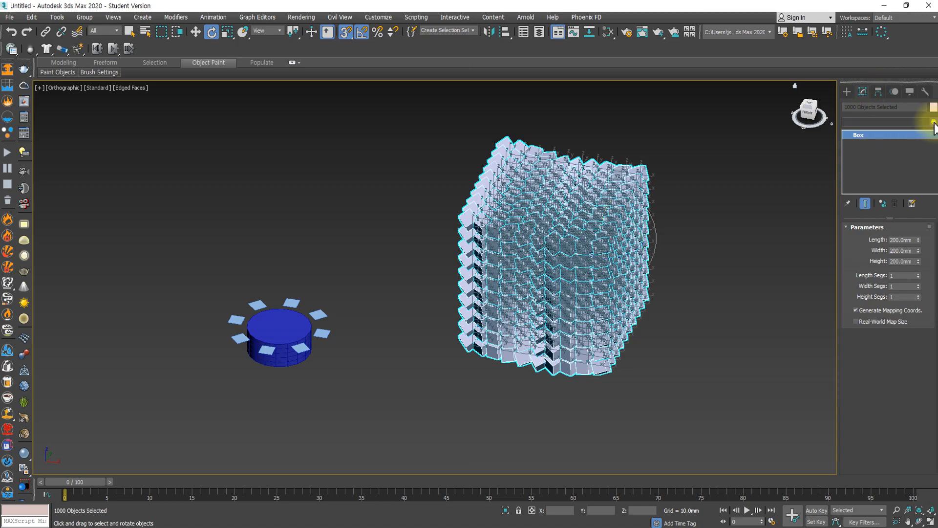
key("e")
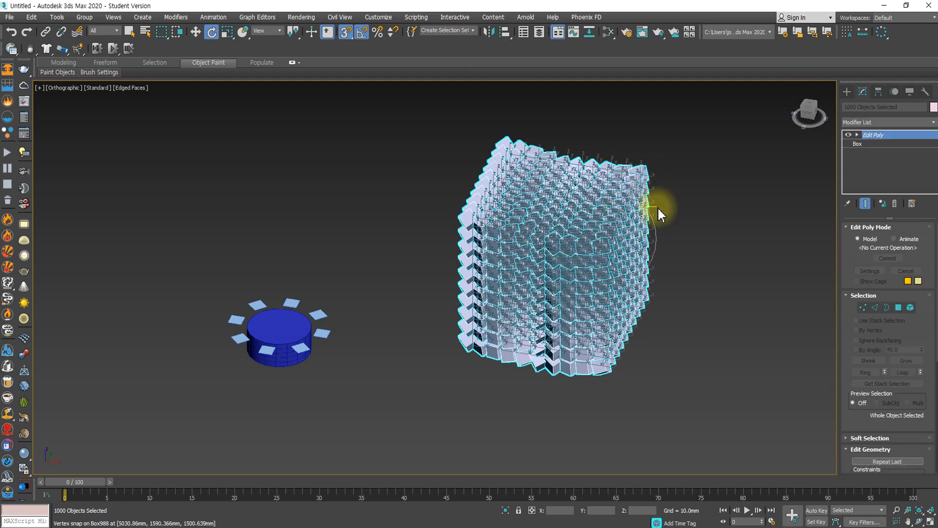
- Select all polygons of the arrayed boxes at Polygon level and look through the polygon editing commands
left_click(897, 307)
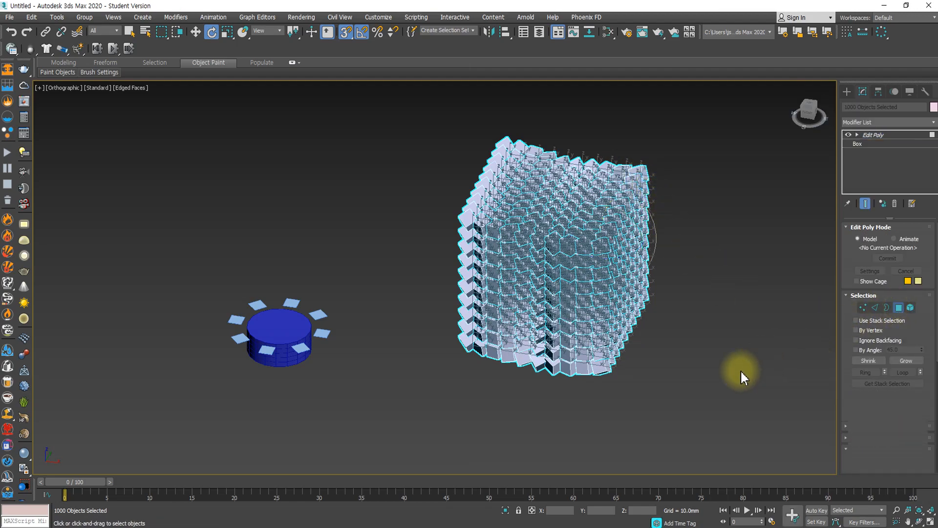
left_click_drag(715, 383, 410, 111)
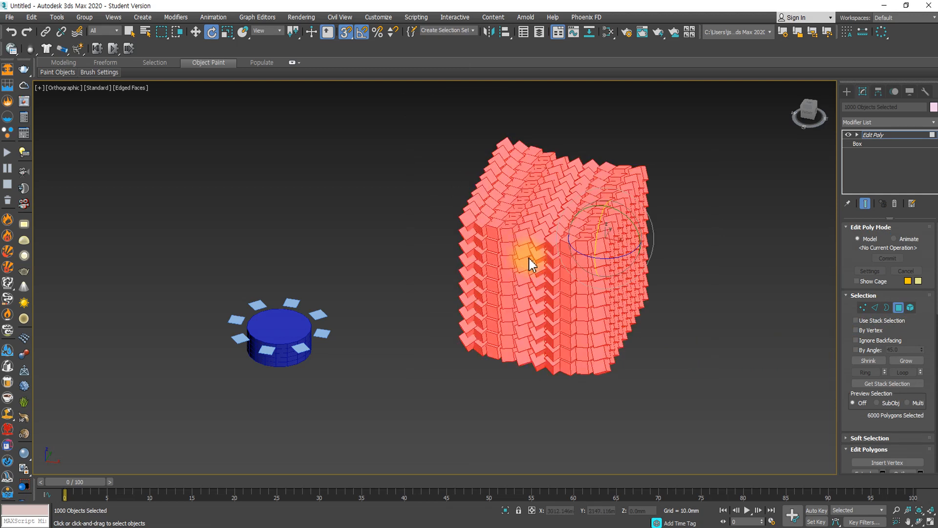
left_click_drag(917, 332, 915, 195)
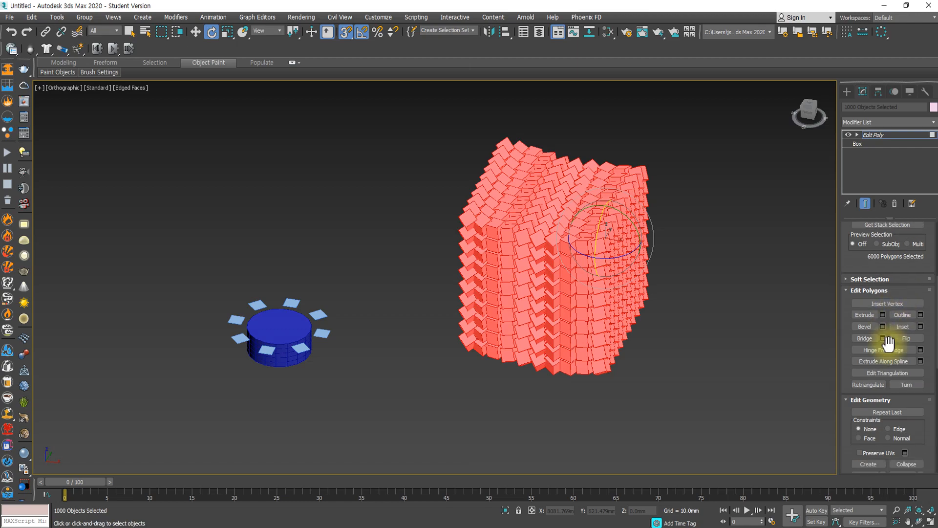
scroll(889, 344, "down", 2)
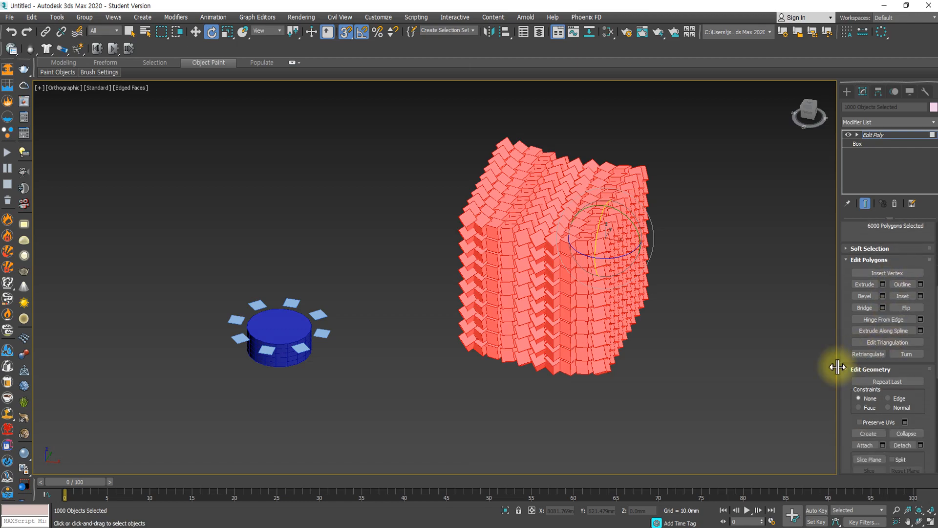
scroll(894, 367, "down", 2)
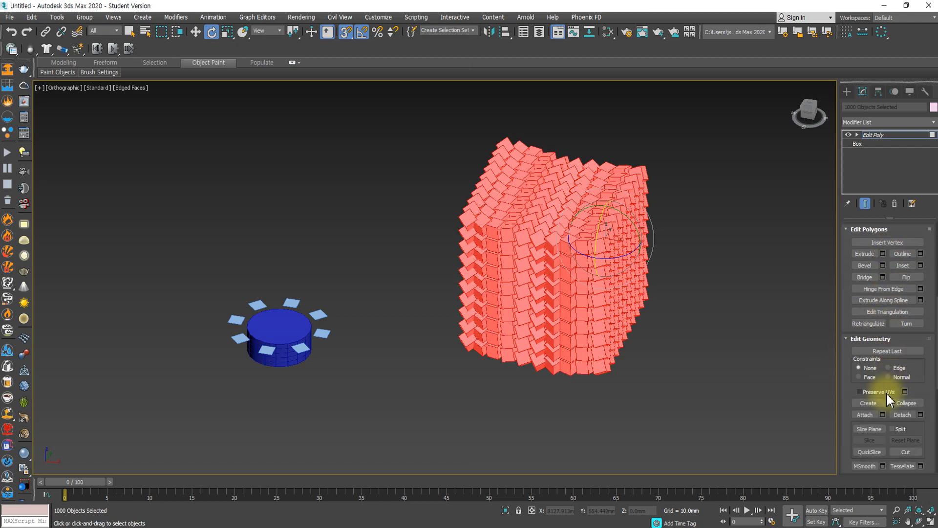
scroll(888, 387, "down", 1)
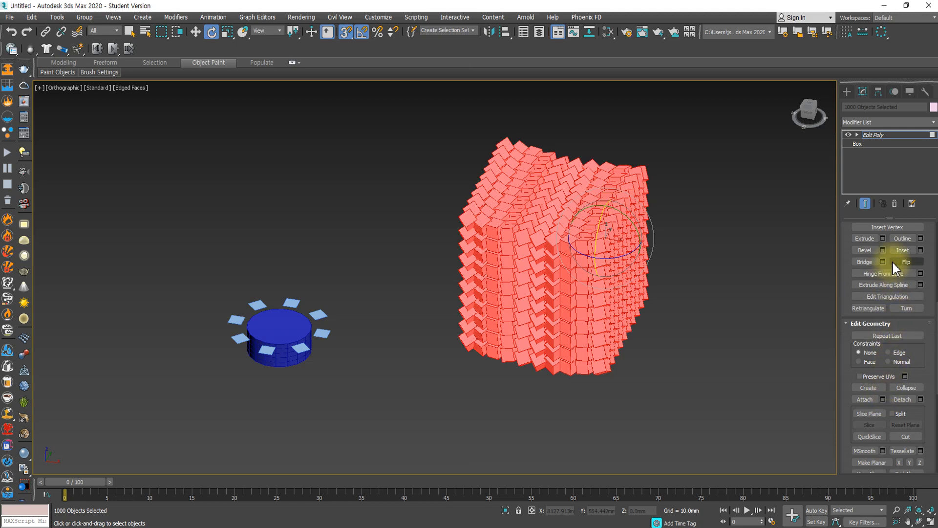
scroll(894, 269, "up", 1)
scroll(892, 266, "up", 1)
scroll(887, 327, "down", 4)
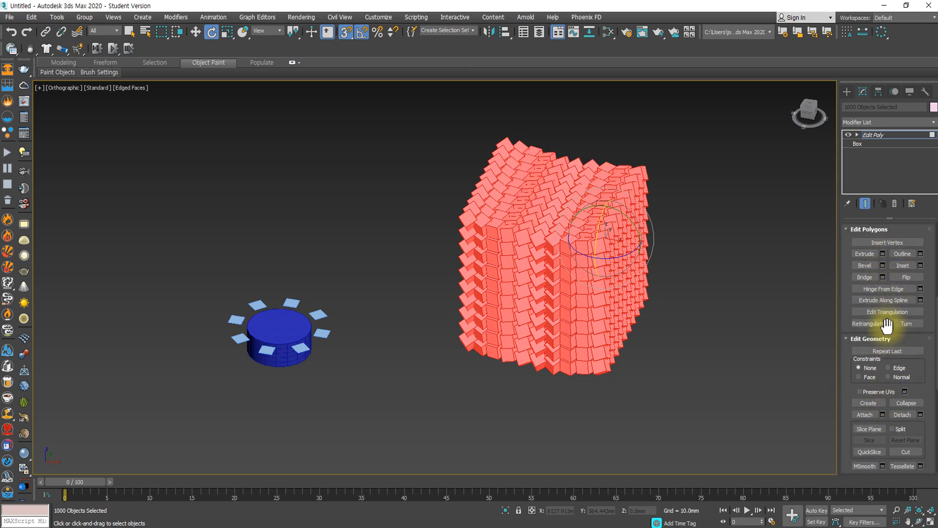
- Select all vertices of the arrayed boxes at Vertex level and break them apart
scroll(886, 337, "down", 10)
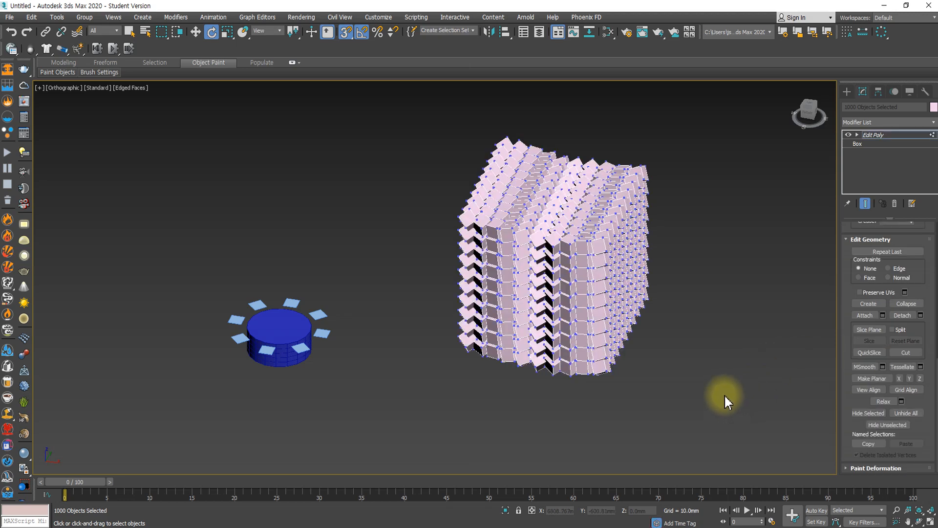
key("ctrl+a")
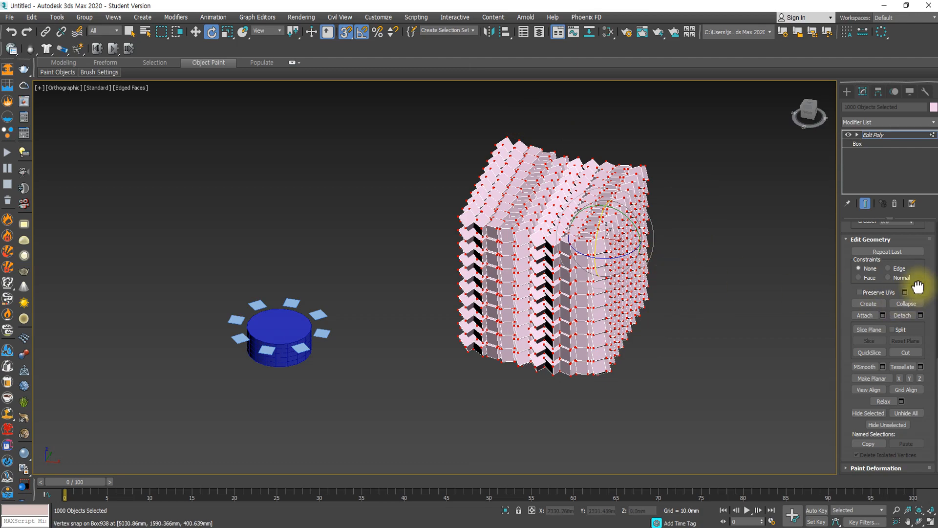
left_click_drag(916, 288, 918, 418)
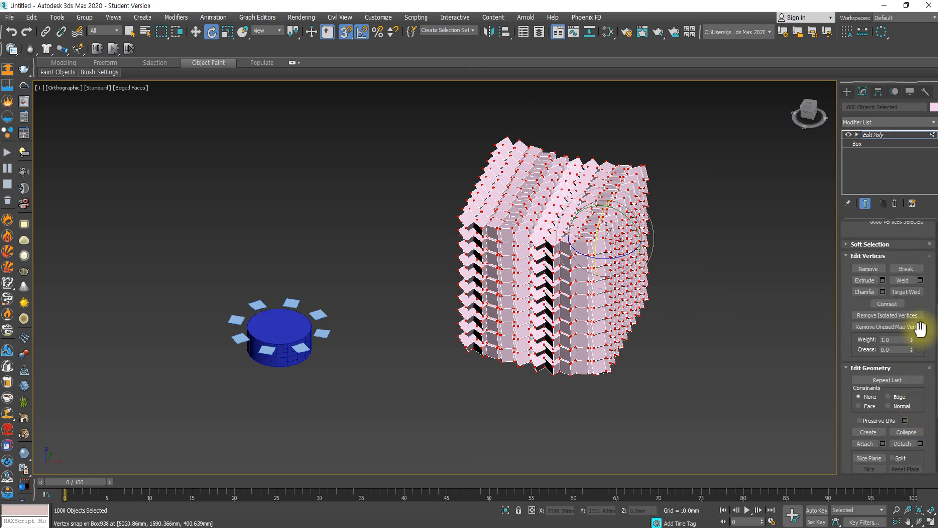
left_click(907, 269)
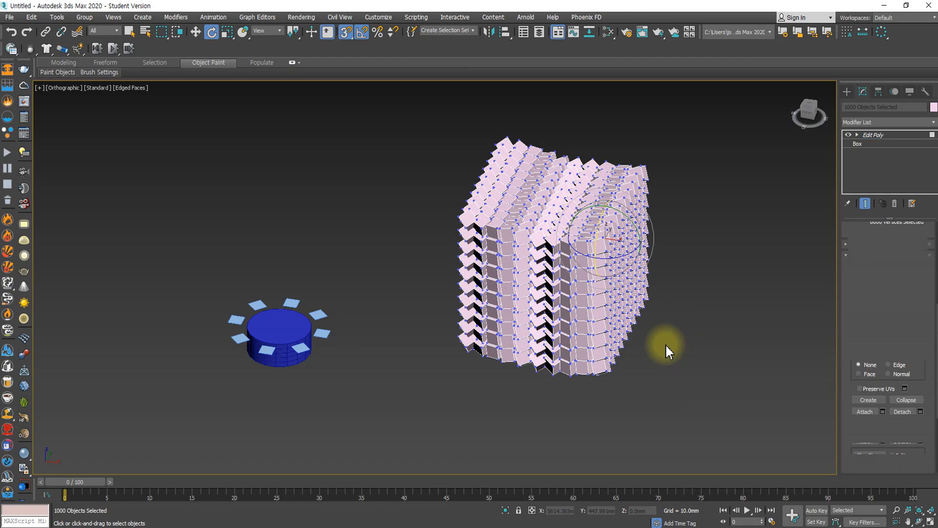
- Select all polygons of the boxes, turn off 3D snapping, and rotate the polygons freely, separating them from the original box positions
left_click_drag(685, 392, 424, 95)
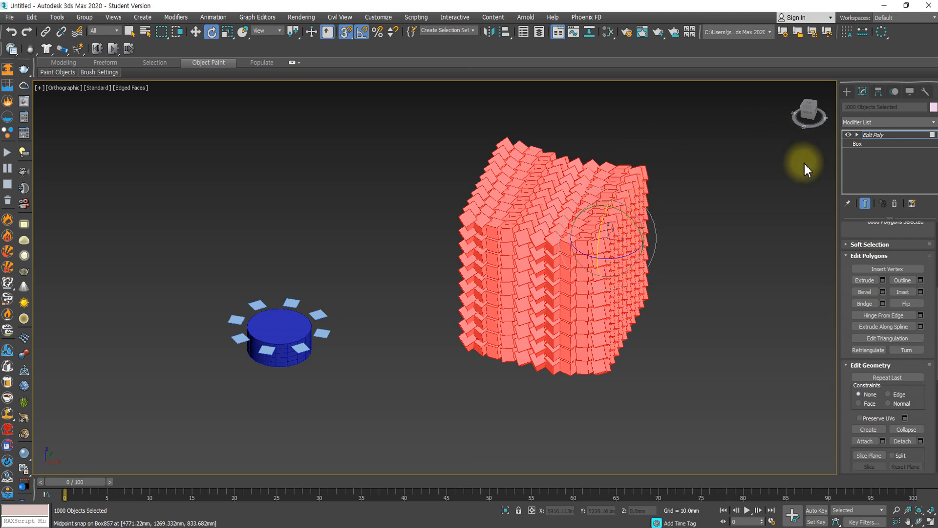
key("s")
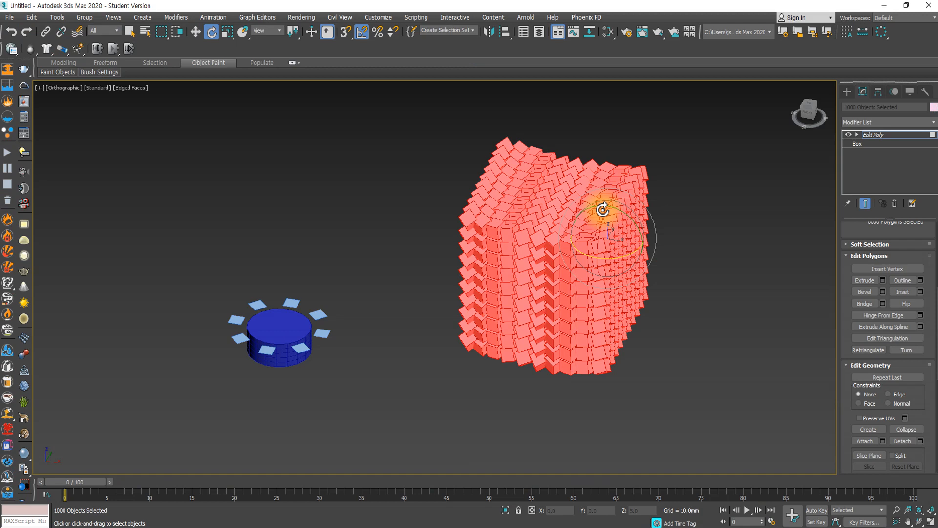
left_click_drag(602, 210, 603, 210)
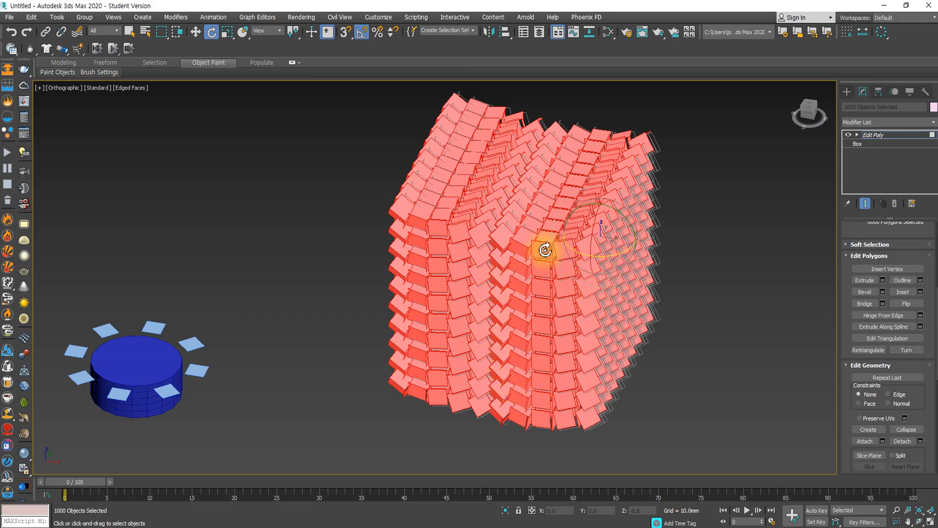
left_click_drag(548, 264, 548, 266)
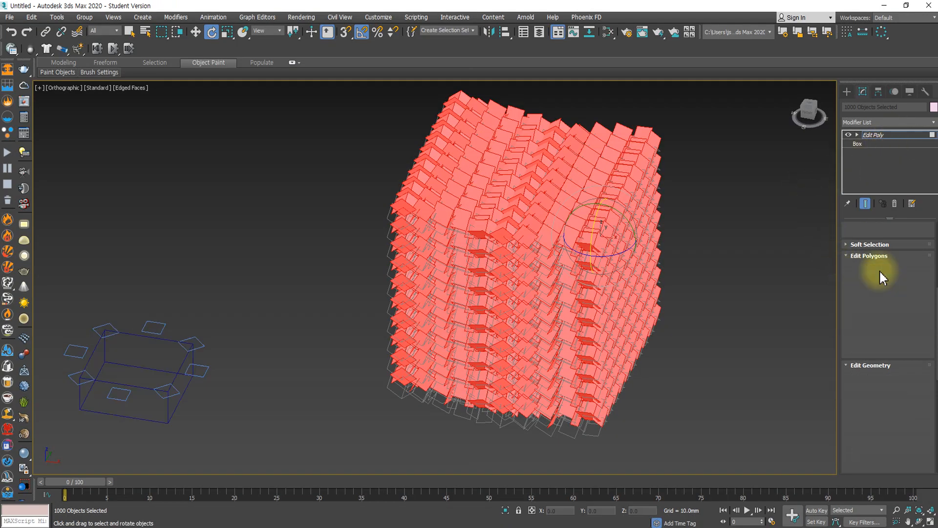
- Deselect the boxes and examine the rotated polygons of the block from several sides, close up and from afar
left_click(791, 254)
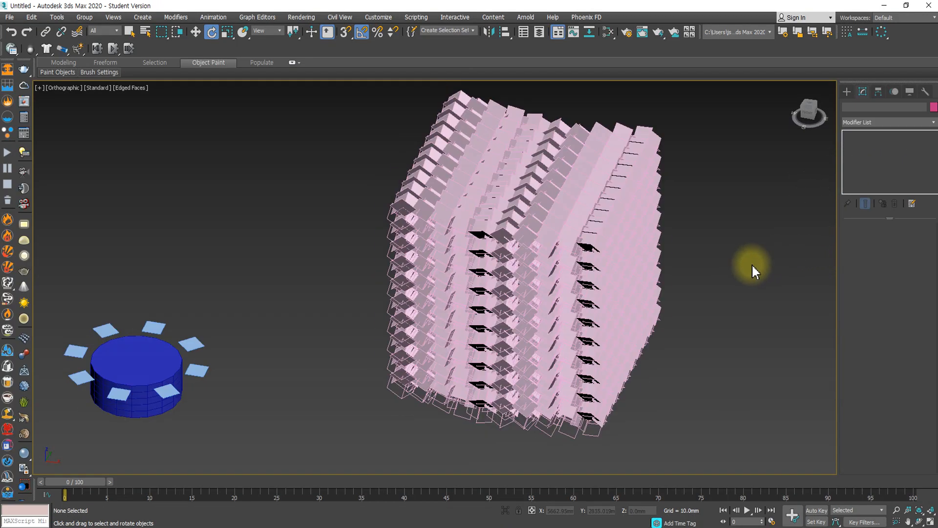
scroll(752, 261, "down", 2)
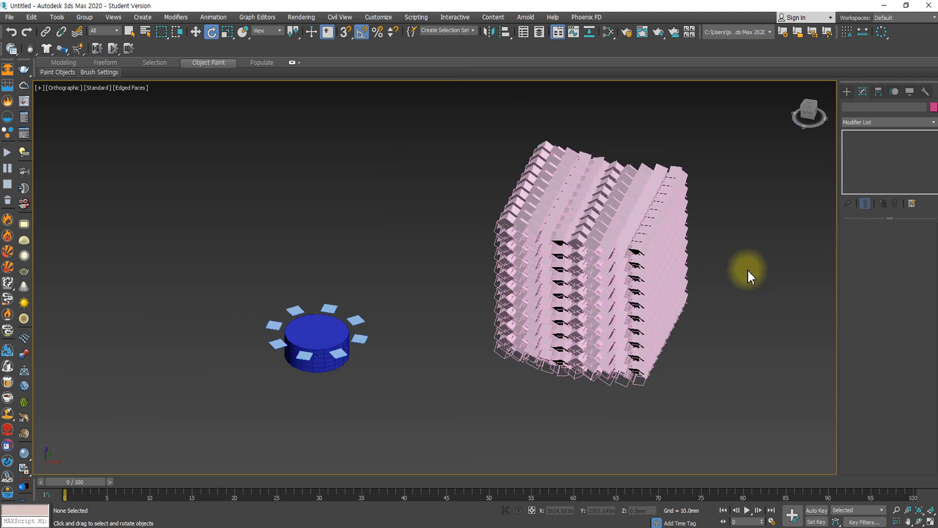
middle_click_drag(701, 339, 787, 319, "alt")
scroll(680, 299, "up", 3)
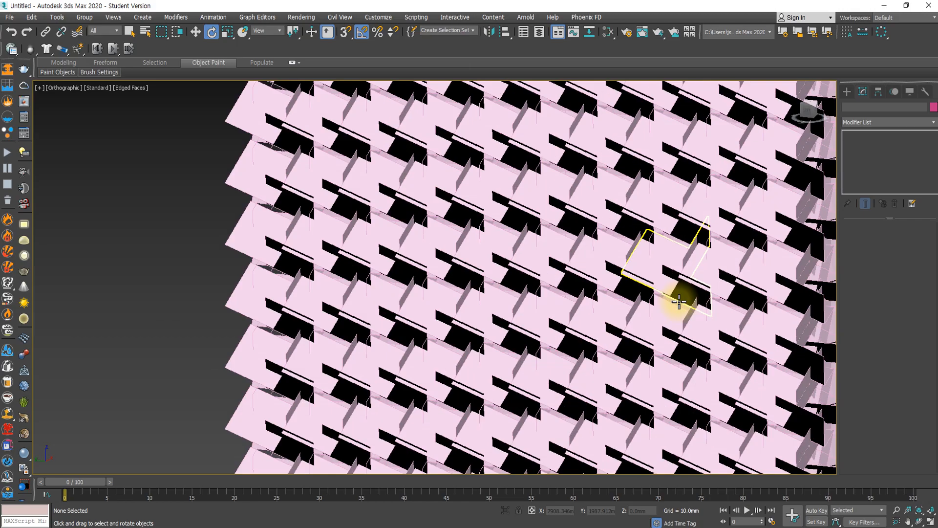
scroll(679, 300, "down", 3)
middle_click_drag(708, 327, 589, 352, "alt")
scroll(600, 347, "up", 3)
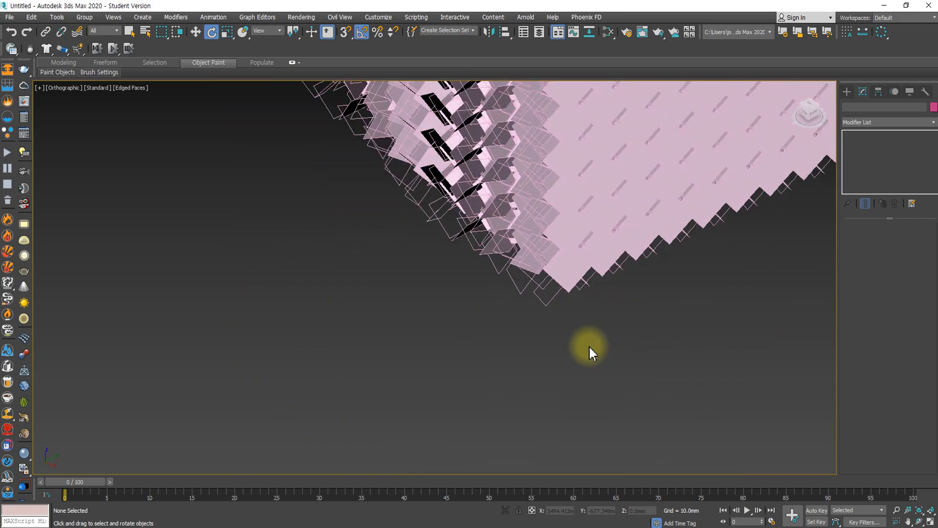
scroll(591, 350, "down", 3)
middle_click_drag(570, 339, 536, 335, "alt")
scroll(525, 352, "down", 3)
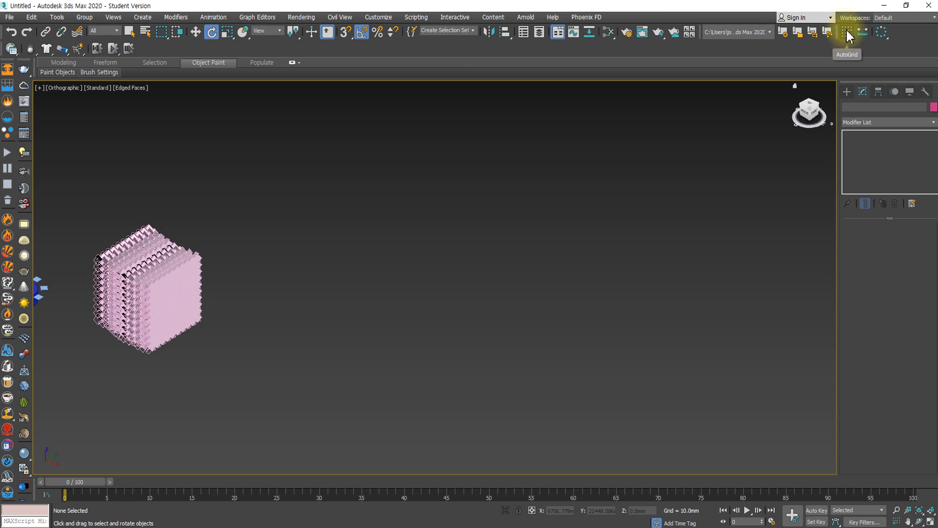
- Create a sphere with a radius of about 3509 mm in the empty area beside the block of boxes
left_click(846, 91)
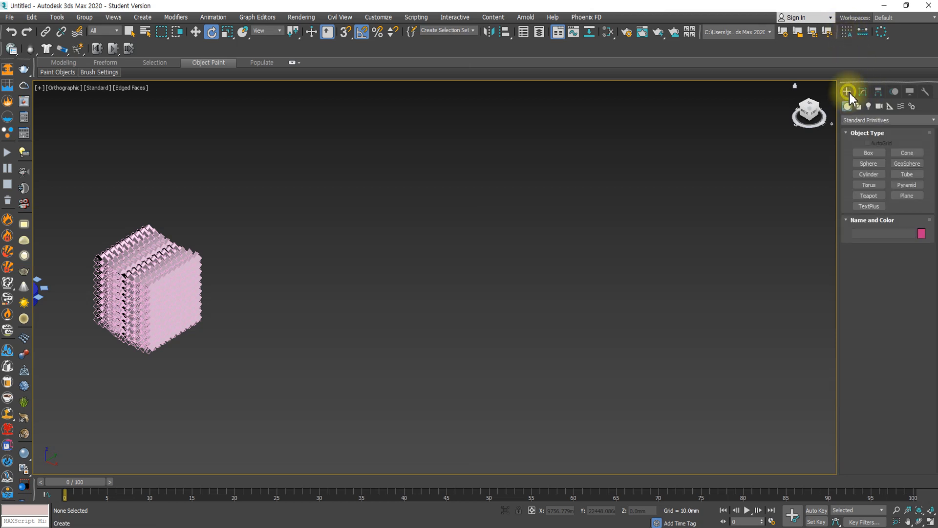
left_click(869, 164)
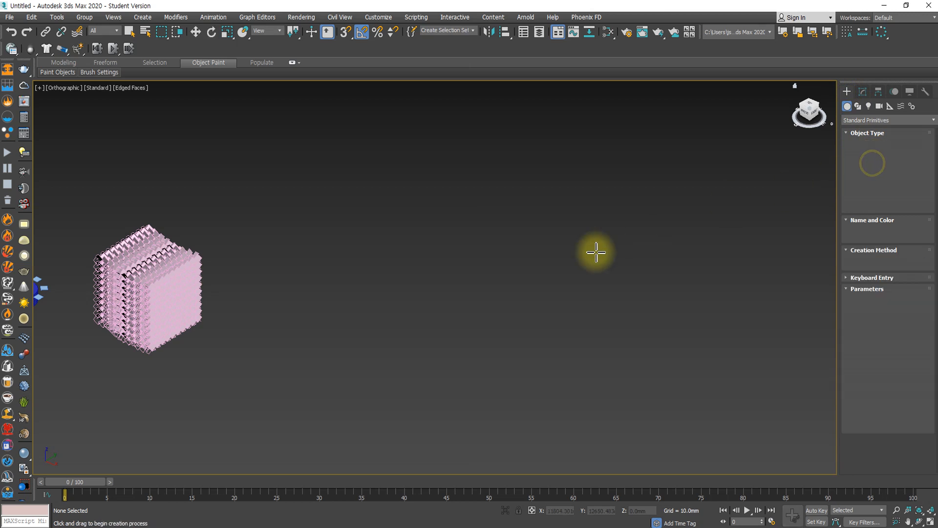
left_click_drag(524, 215, 564, 277)
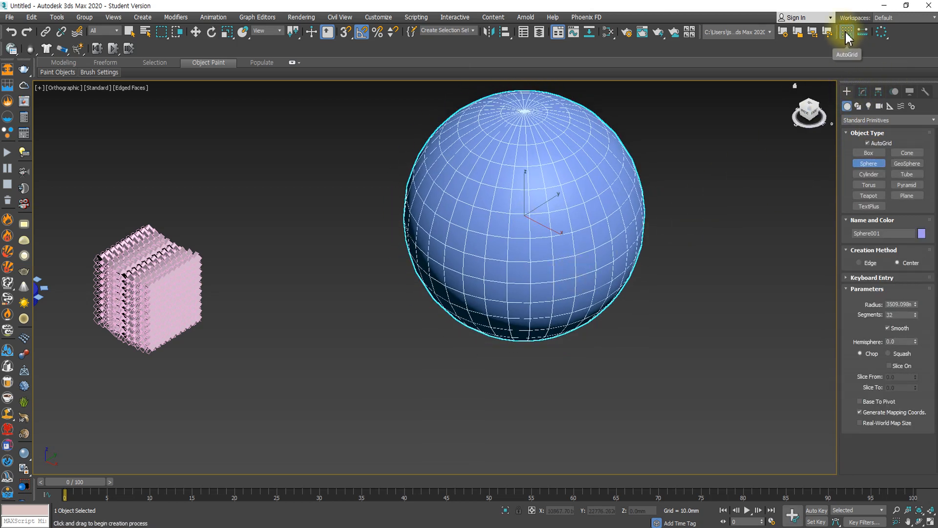
left_click(860, 120)
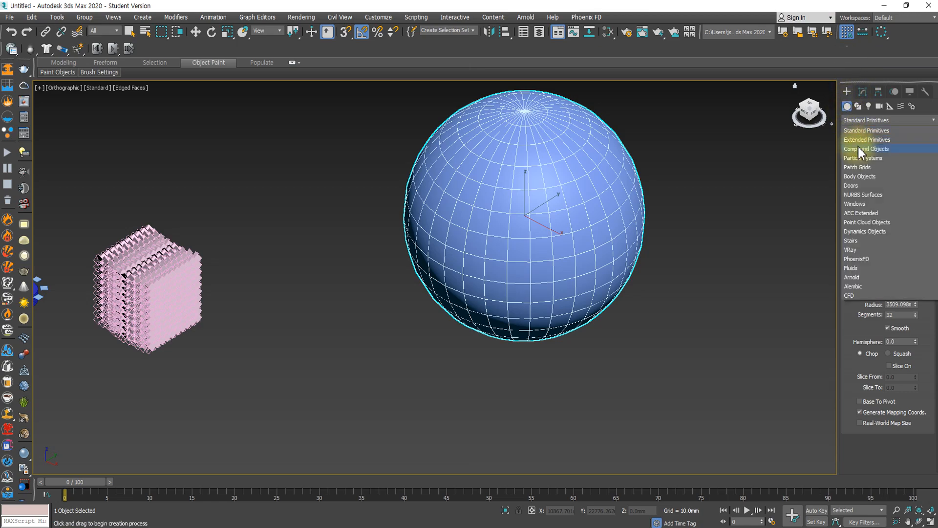
left_click(857, 131)
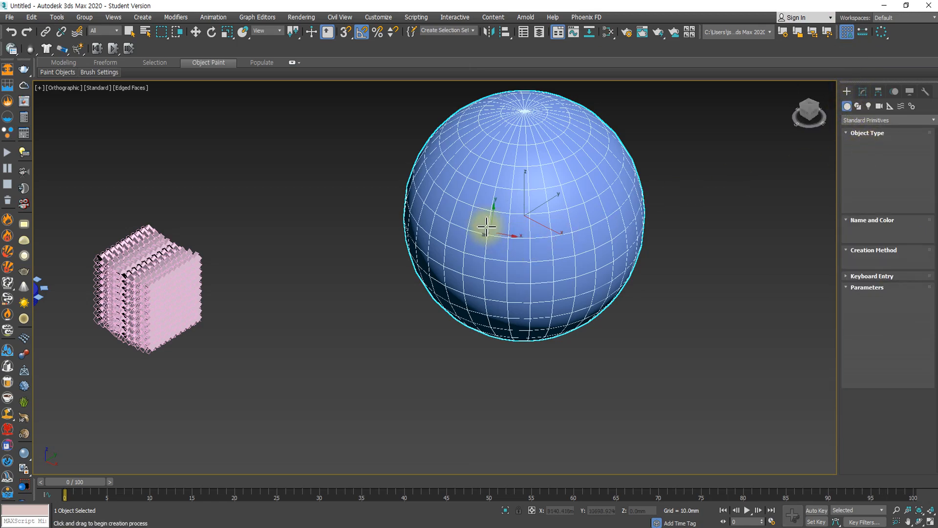
left_click_drag(494, 177, 504, 187)
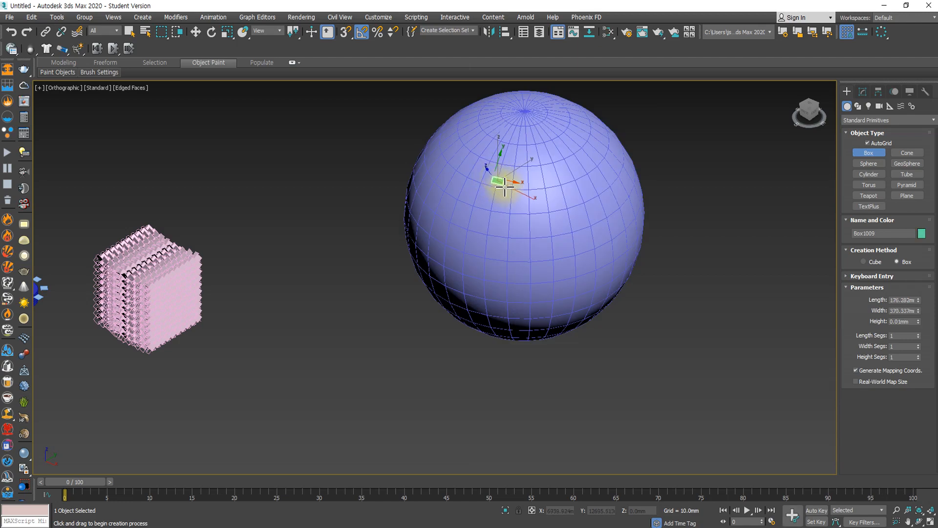
left_click(500, 169)
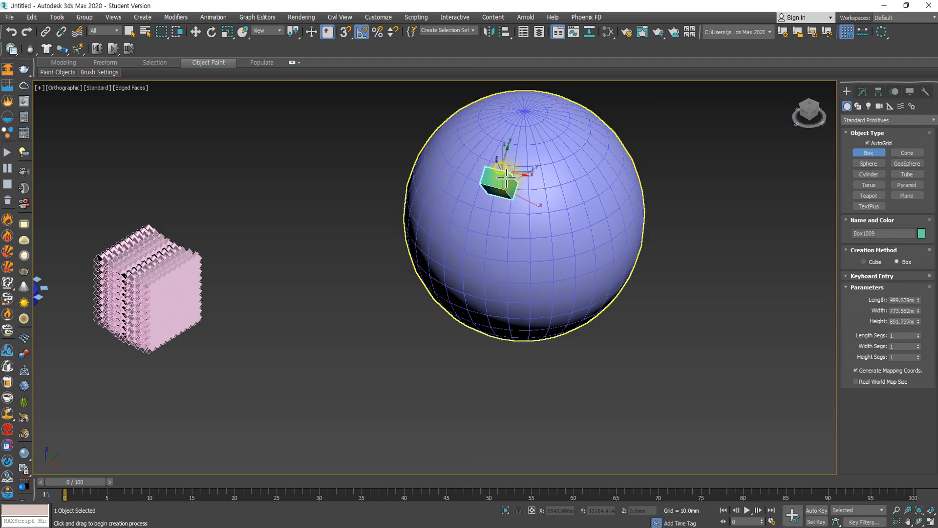
key("ctrl+z")
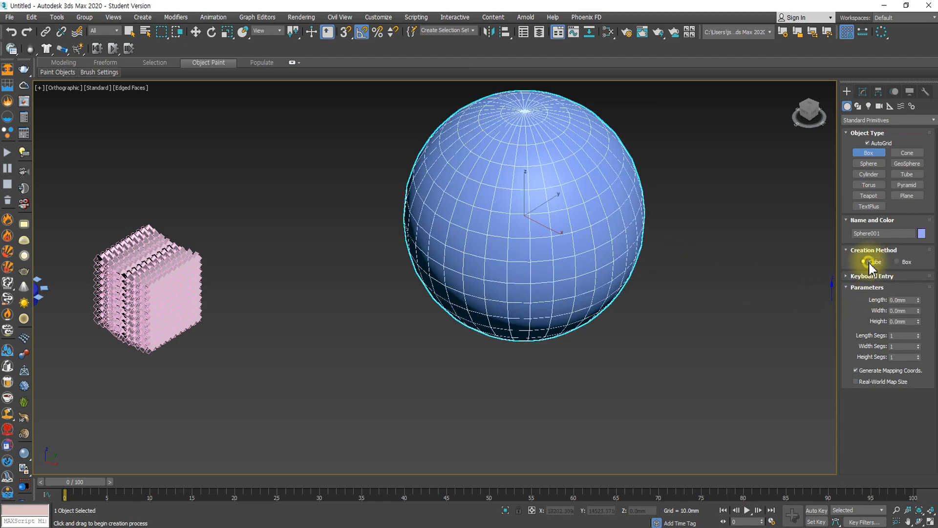
- Set the box creation method to Cube and create a cube about 560 mm wide on the sphere's upper surface with AutoGrid
left_click(868, 263)
left_click_drag(505, 176, 514, 181)
middle_click_drag(514, 181, 527, 147, "alt")
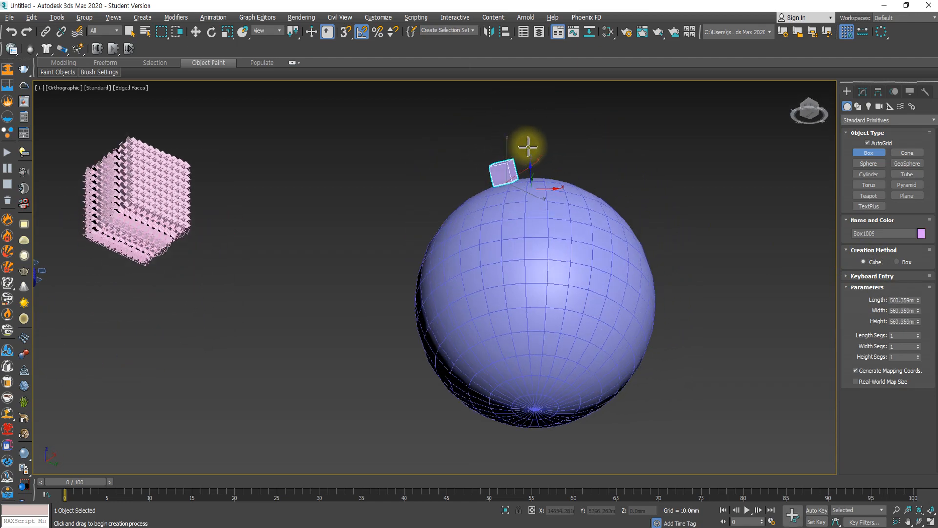
scroll(503, 176, "up", 10)
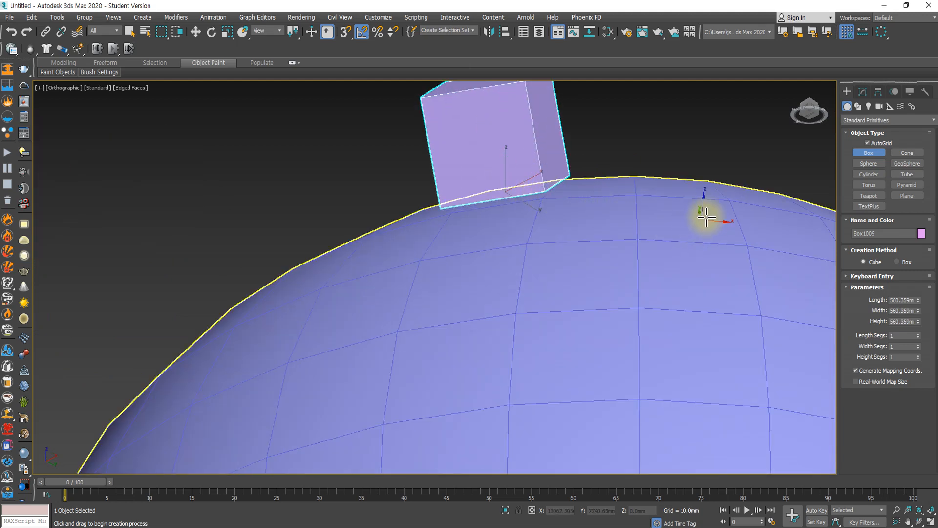
mouse_move(593, 191)
middle_mouse_down("alt")
mouse_move(509, 230)
mouse_move(513, 252)
mouse_move(557, 264)
middle_mouse_up("alt")
scroll(593, 258, "down", 5)
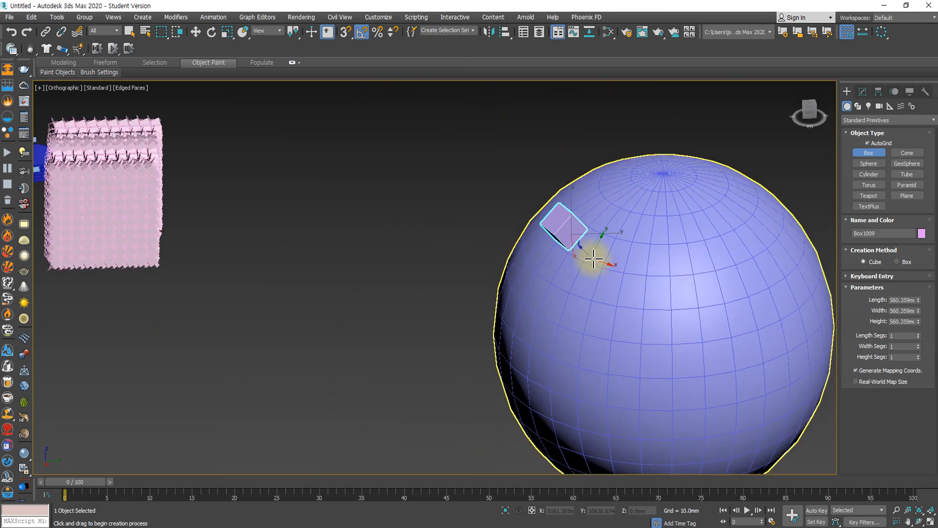
- Create four more cubes of different sizes with AutoGrid across the sphere's upper side, viewing it from several angles
left_click_drag(670, 269, 685, 287)
middle_click_drag(681, 317, 689, 293, "alt")
left_click_drag(620, 331, 639, 363)
middle_click_drag(670, 352, 699, 354, "alt")
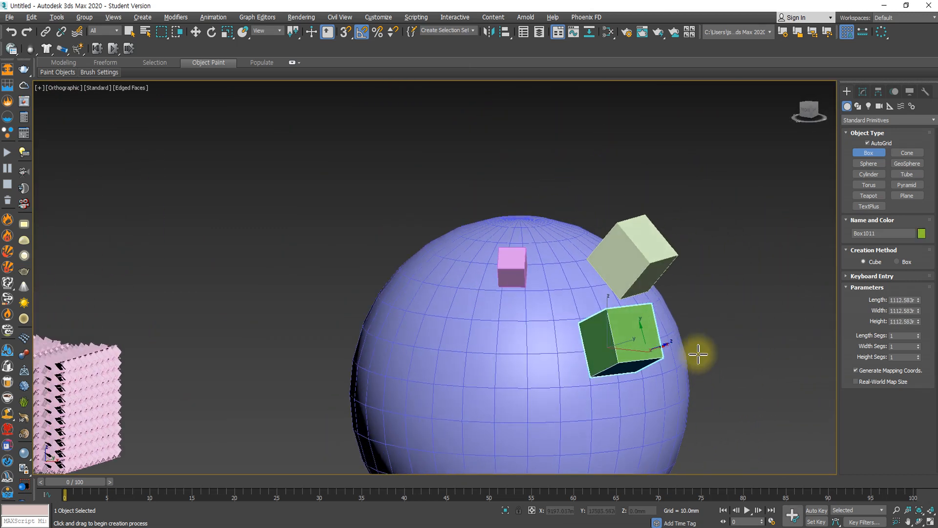
left_click_drag(624, 255, 644, 264)
middle_click_drag(698, 274, 648, 280, "alt")
left_click_drag(646, 280, 665, 291)
middle_click_drag(714, 282, 687, 259, "alt")
left_click_drag(691, 253, 686, 291)
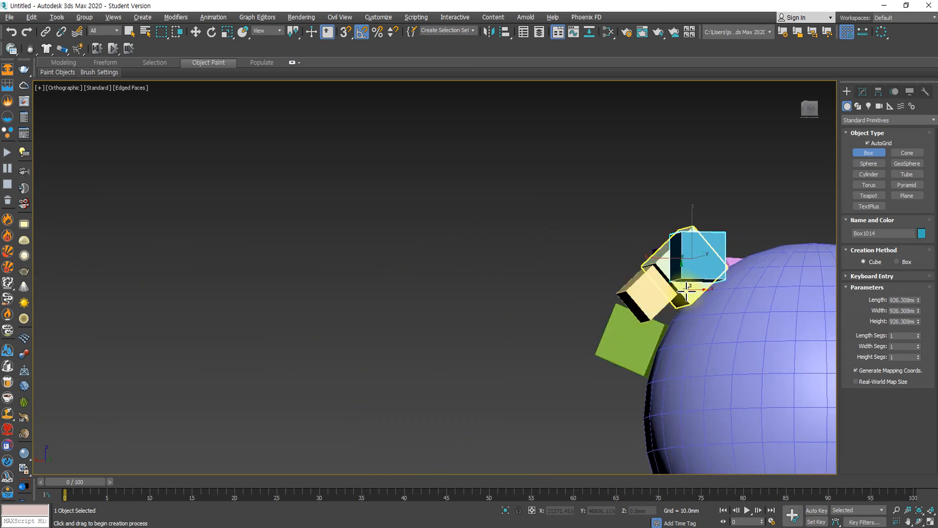
middle_click_drag(687, 291, 715, 306, "alt")
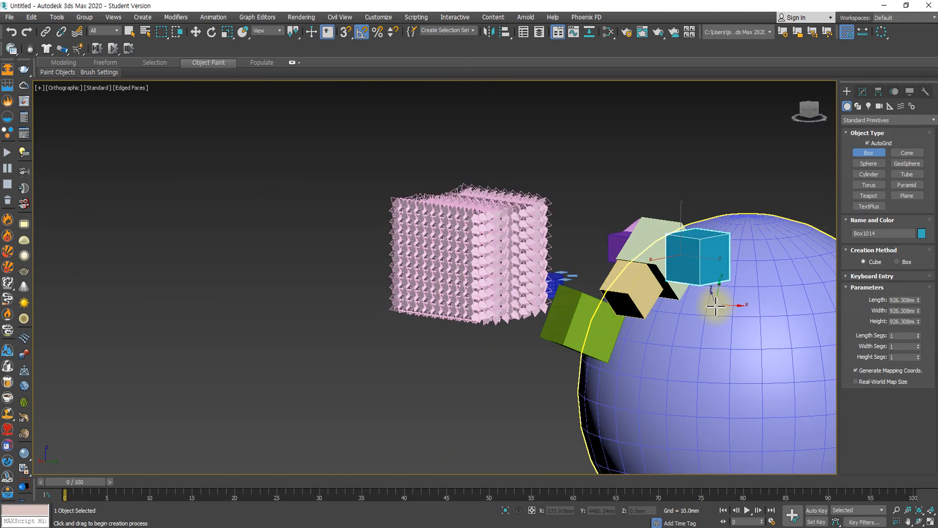
key("ctrl+z")
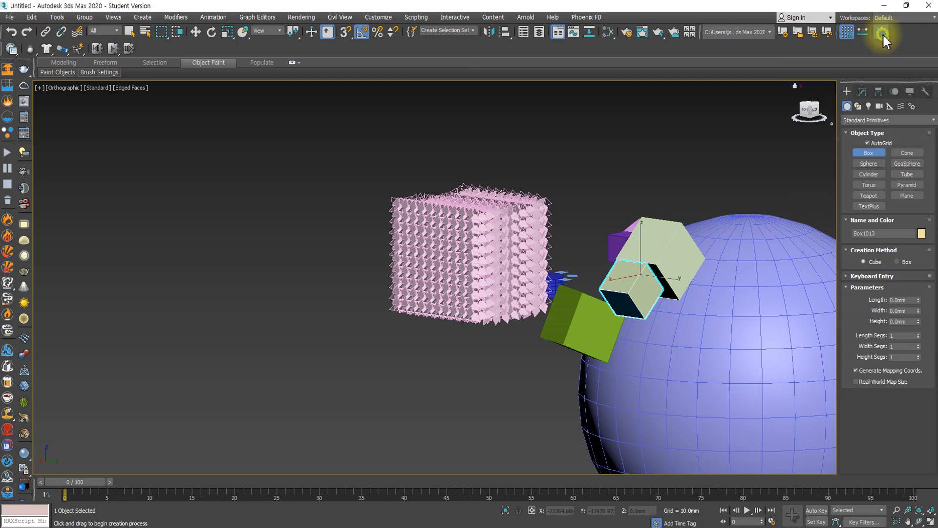
- View the Snapshot options without applying them, and open the Spacing Tool, placing its dialog beside the block of boxes
left_click_drag(883, 42, 884, 68)
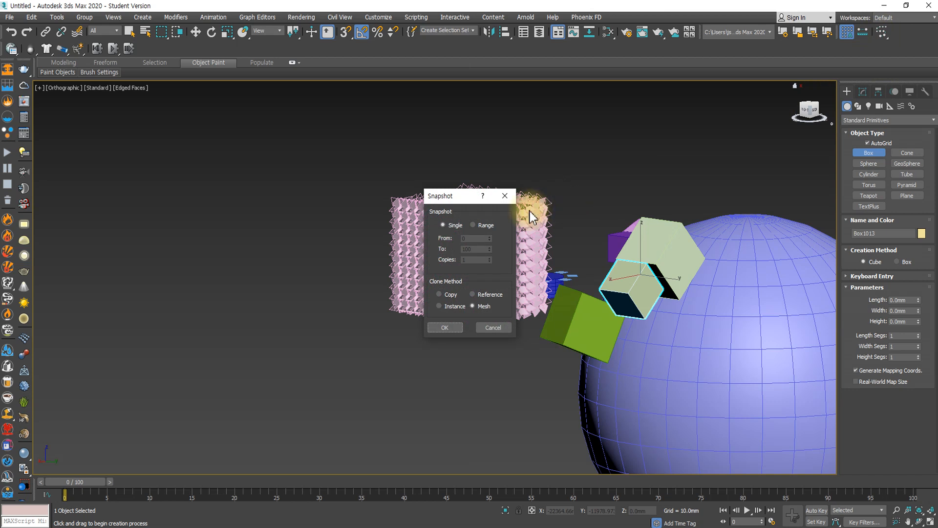
left_click(504, 196)
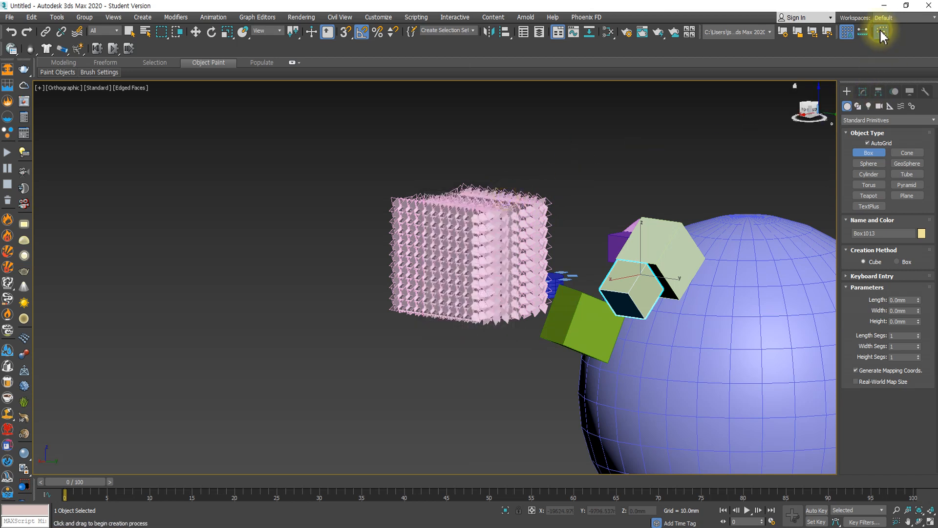
left_click_drag(882, 36, 882, 81)
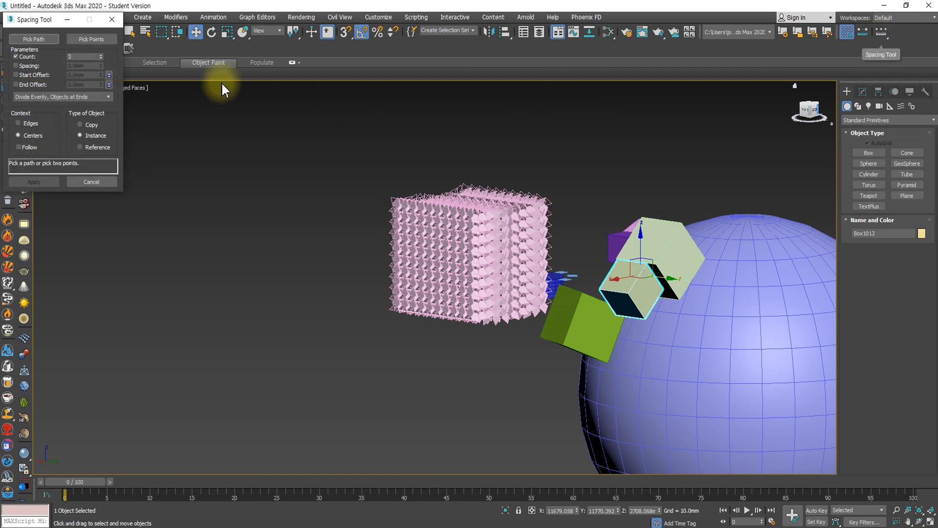
left_click_drag(38, 23, 224, 158)
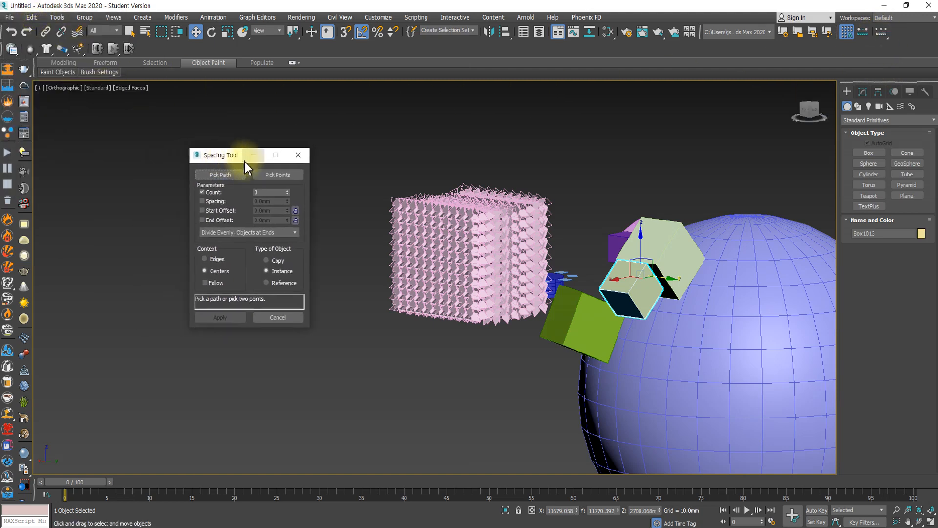
- Draw a wavy four-point line in the Top view across the empty area beside the sphere
left_click(858, 106)
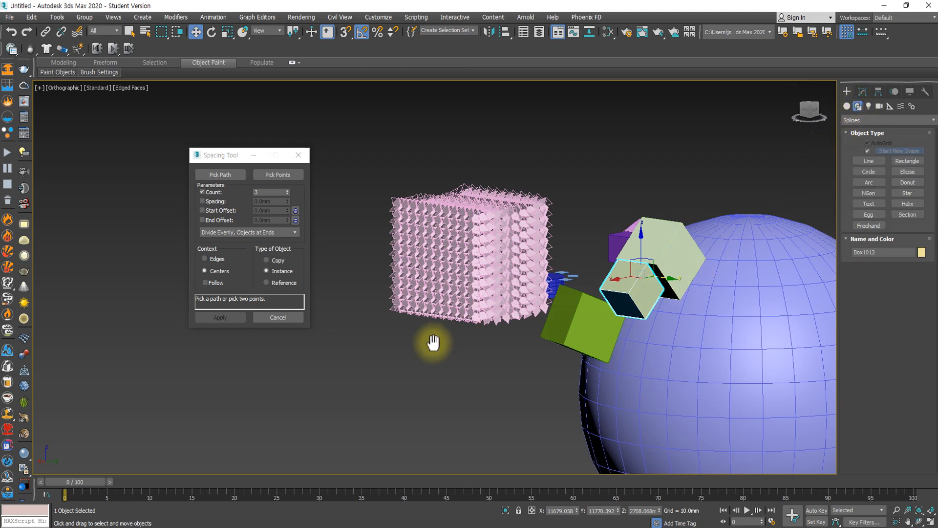
middle_click_drag(429, 341, 517, 383)
key("t")
scroll(518, 382, "down", 10)
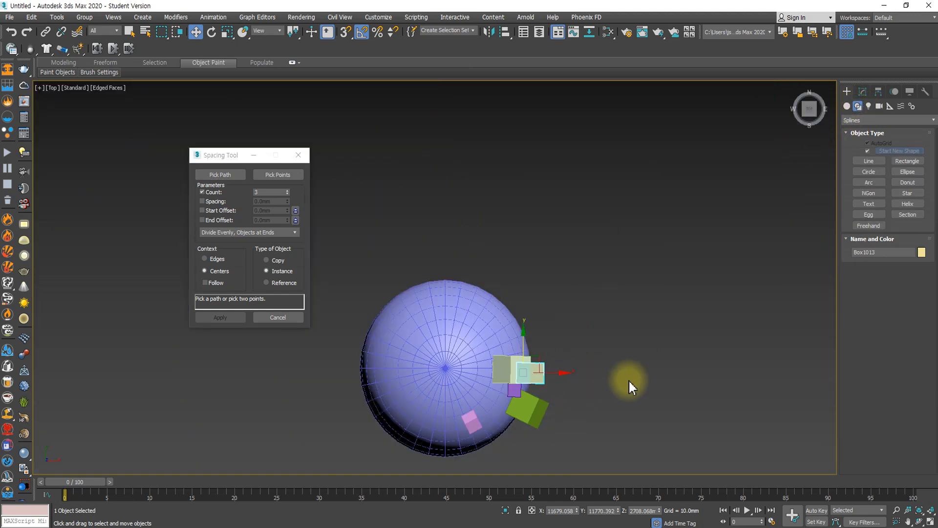
left_click(868, 161)
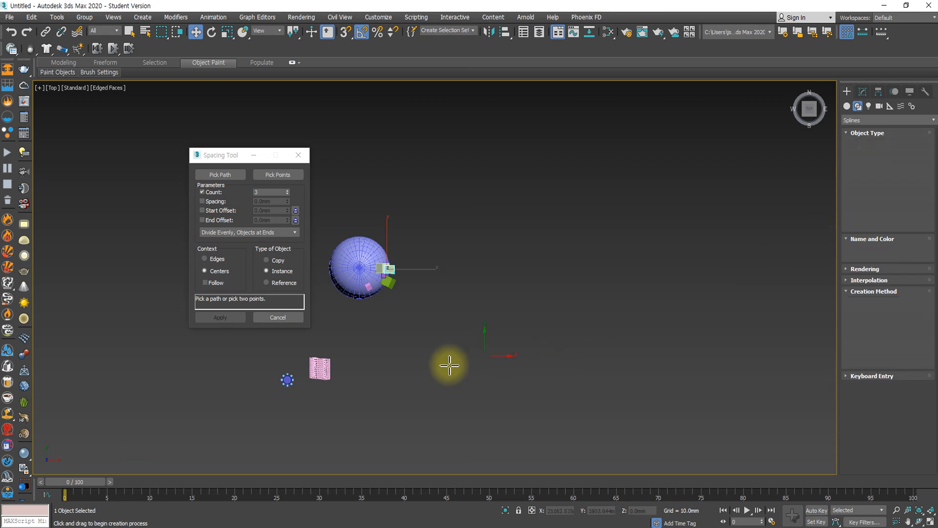
left_click(401, 350)
left_click(515, 292)
left_click(710, 324)
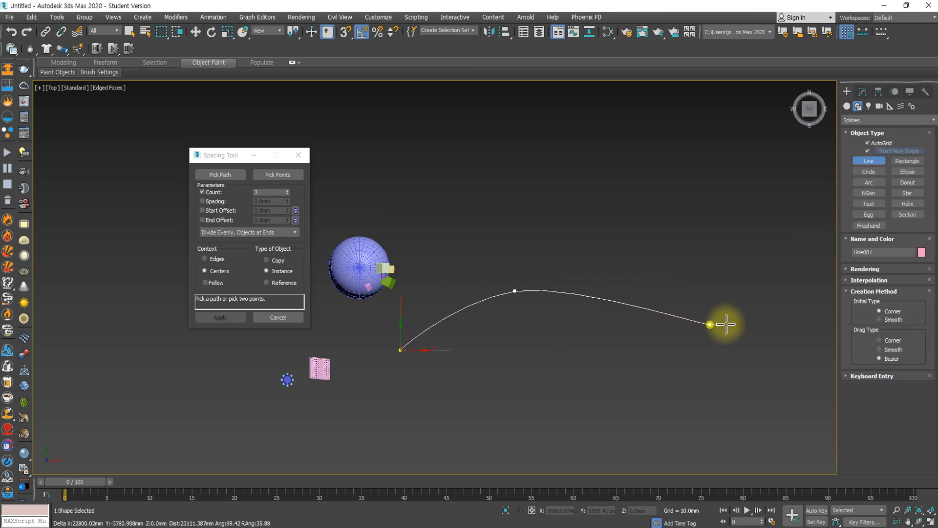
left_click(813, 266)
right_click(812, 265)
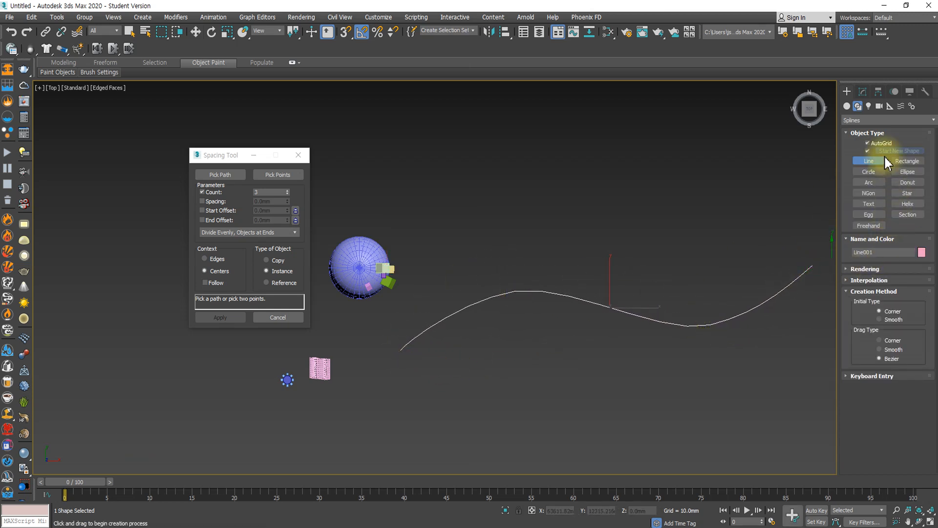
- Create a teapot with a radius of about 1076 mm near the start of the wavy line
left_click(847, 107)
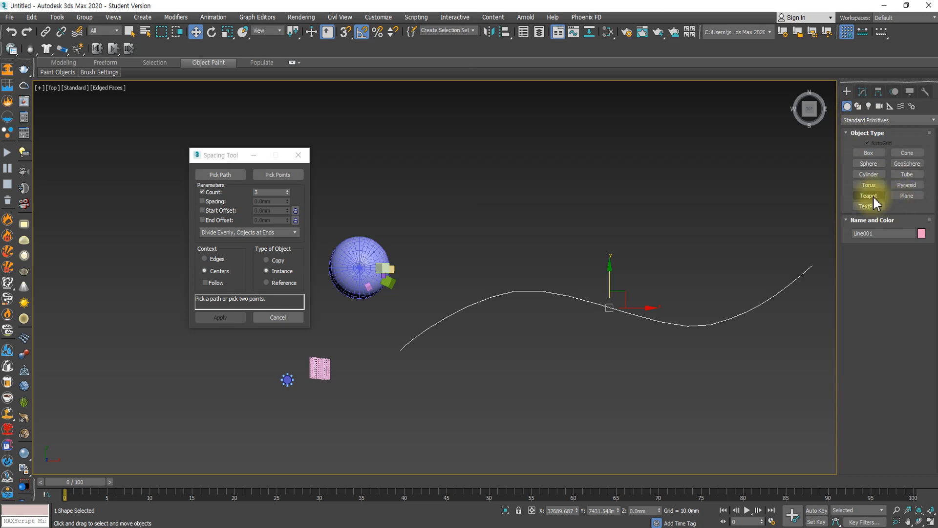
left_click(868, 195)
left_click_drag(445, 349, 455, 353)
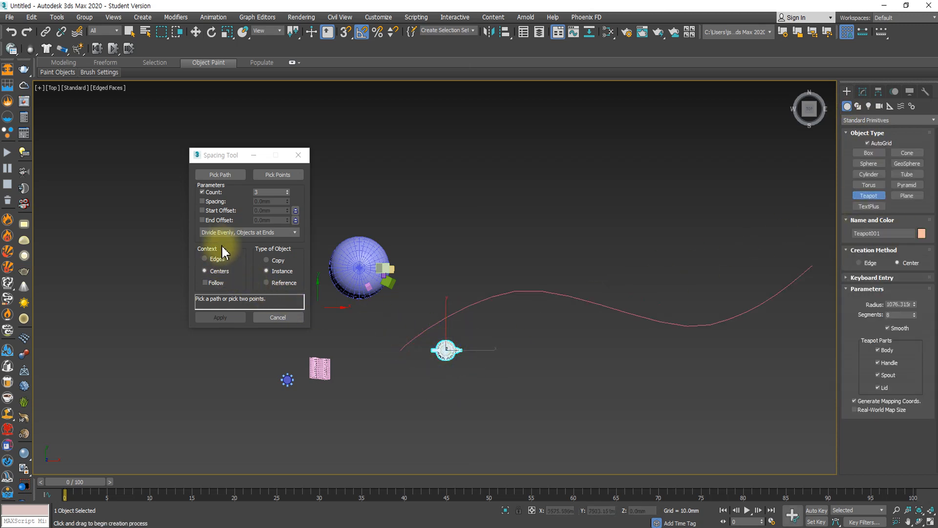
- Turn off AutoGrid and pick the wavy line as the Spacing Tool's path for the teapot
left_click(235, 178)
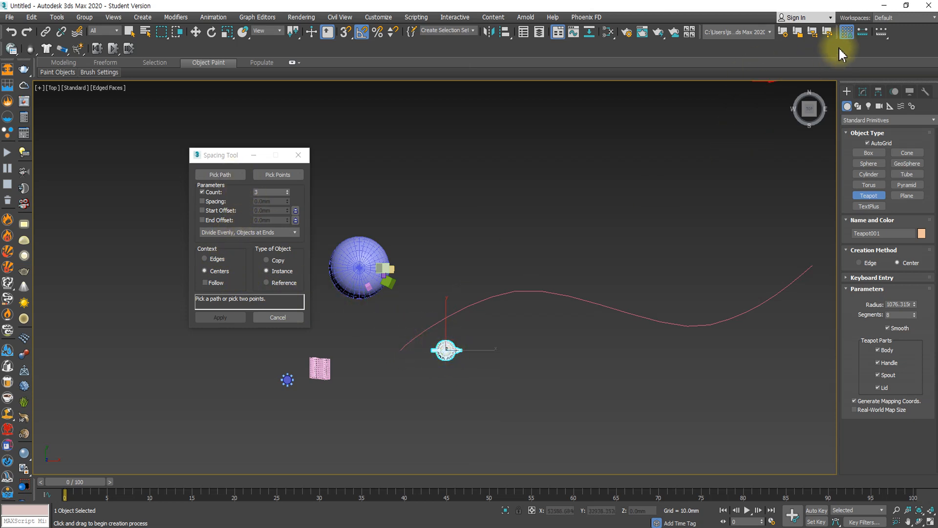
left_click(847, 32)
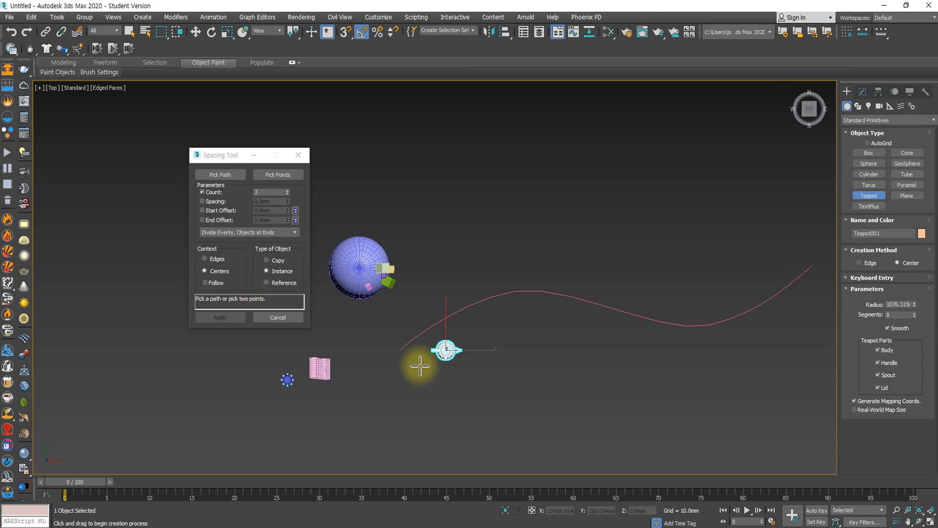
left_click(224, 177)
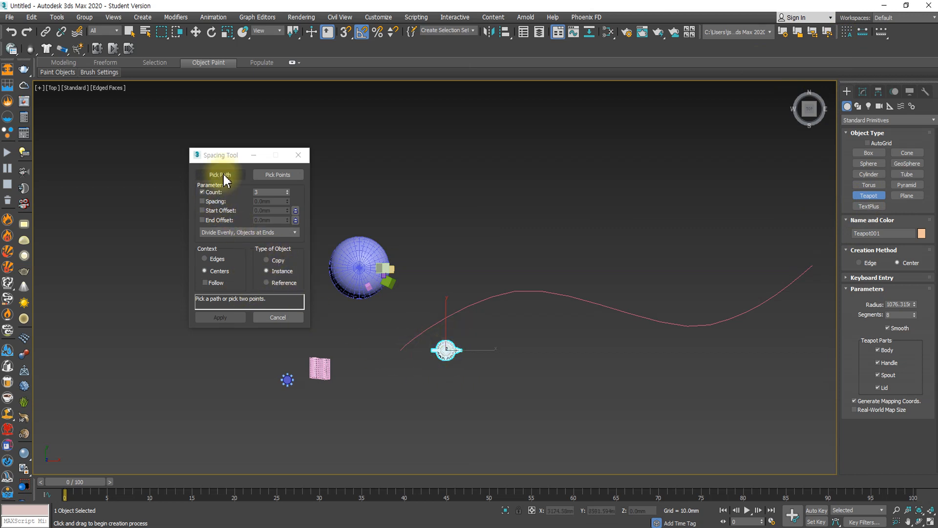
left_click(487, 300)
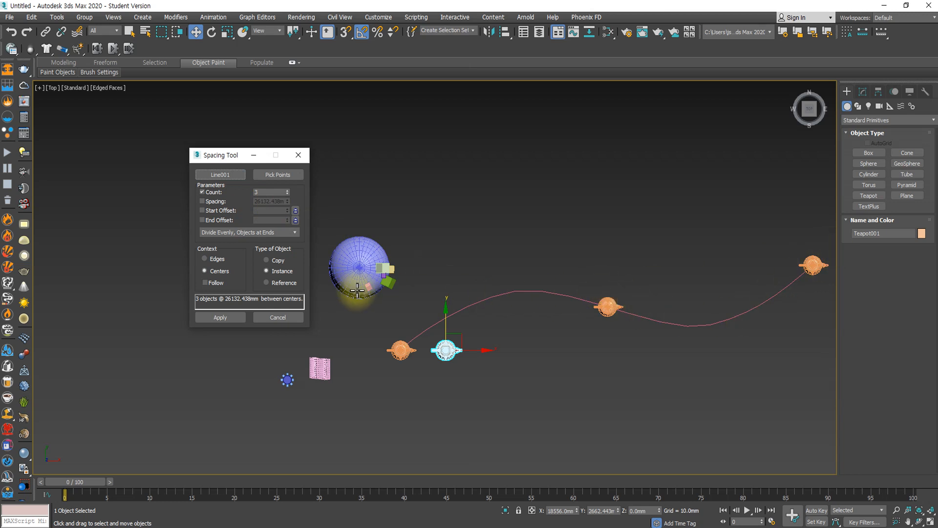
- Make the spaced teapots follow the path's direction and set their count to 15
left_click(205, 285)
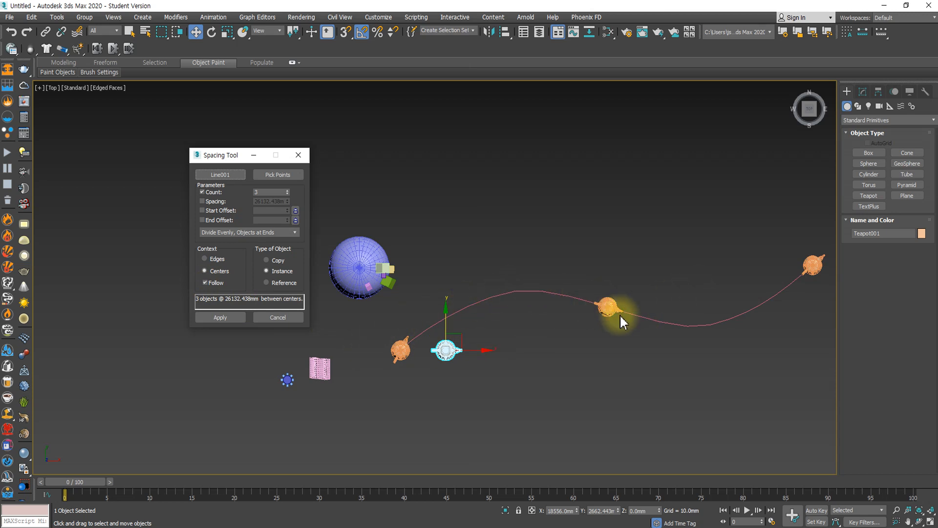
left_click(288, 190)
left_click(288, 190)
left_click(288, 190)
left_click(287, 190)
left_click(287, 190)
left_click(287, 190)
left_click(288, 190)
left_click(287, 190)
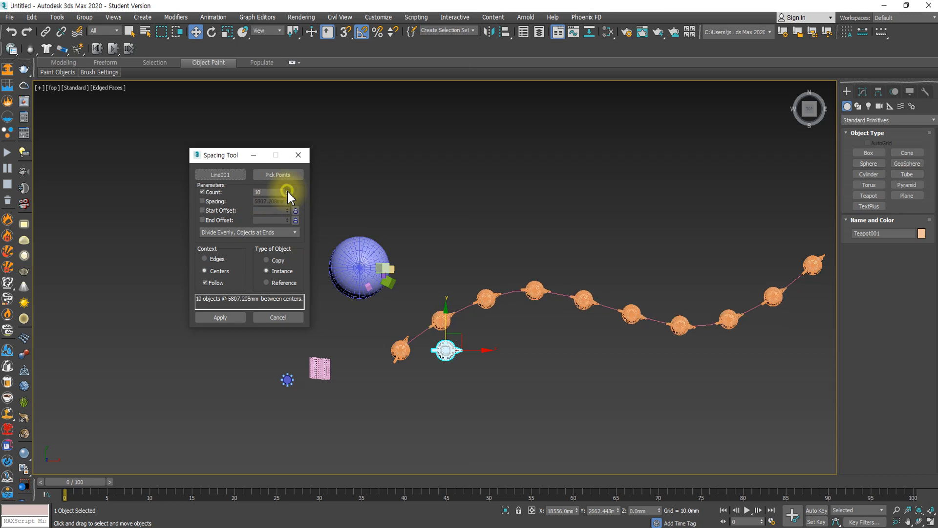
left_click(287, 190)
left_click(287, 190)
left_click(288, 190)
left_click(288, 190)
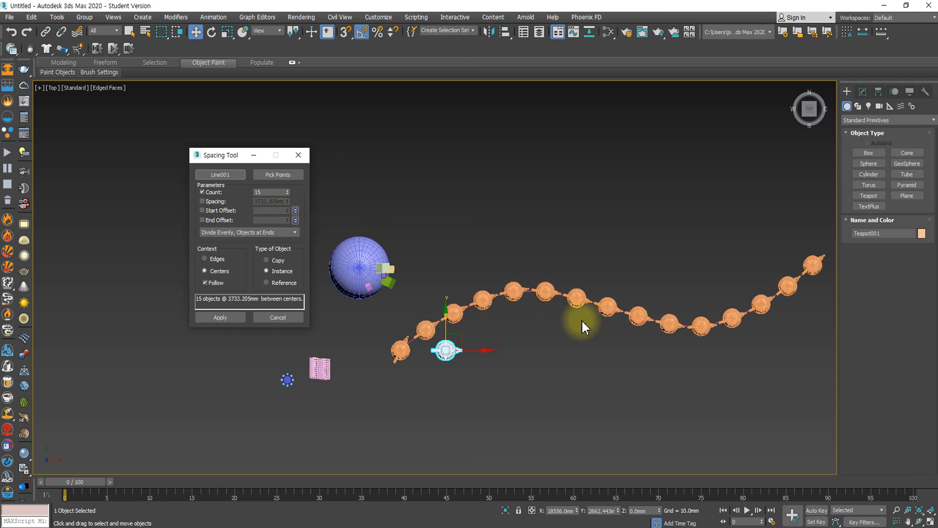
- Apply the teapot spacing along the line and close the Spacing Tool
middle_click_drag(581, 320, 446, 314)
scroll(442, 339, "down", 3)
left_click(220, 317)
scroll(417, 338, "up", 5)
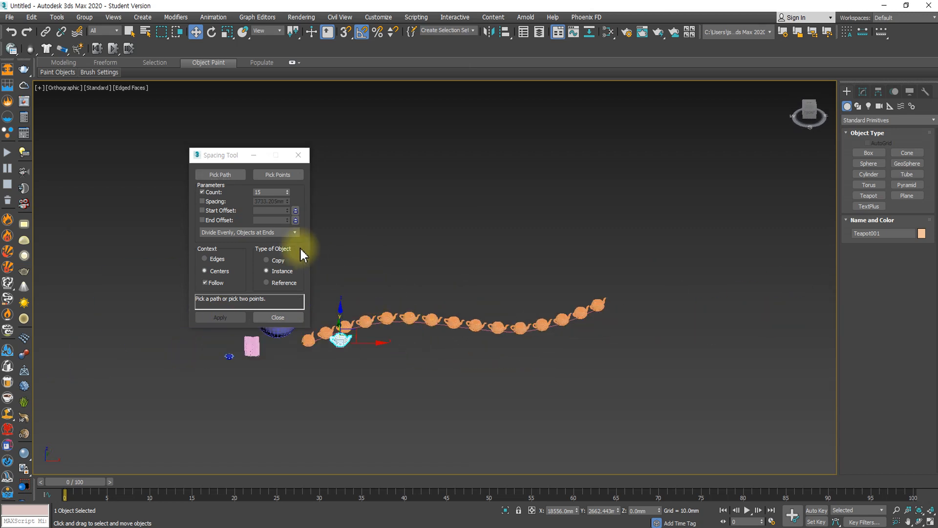
left_click(298, 155)
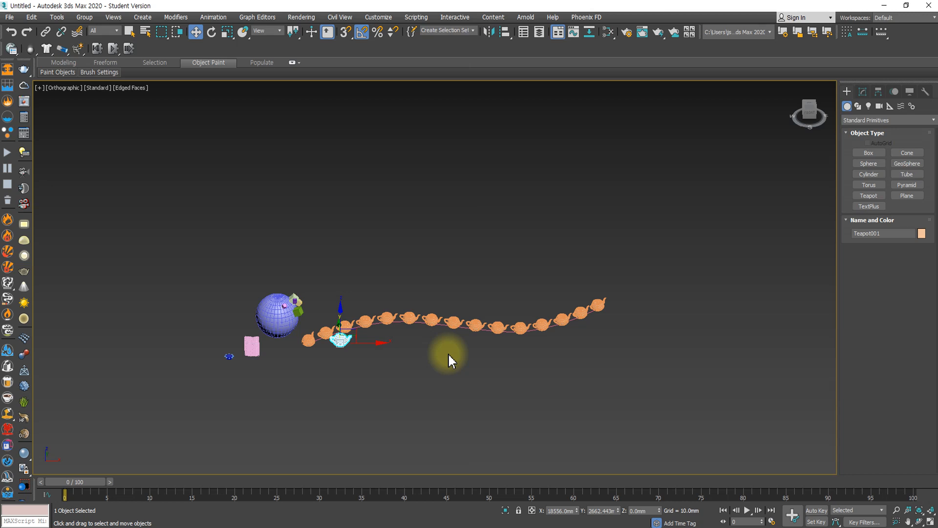
- Switch from the Spacing Tool back to the Array tool and clear all objects from the scene
left_click(881, 34)
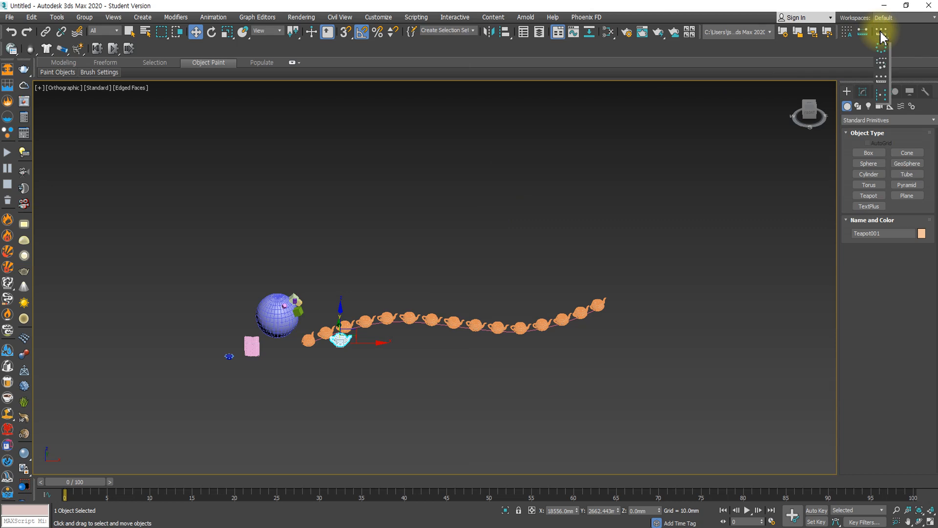
left_click(881, 49)
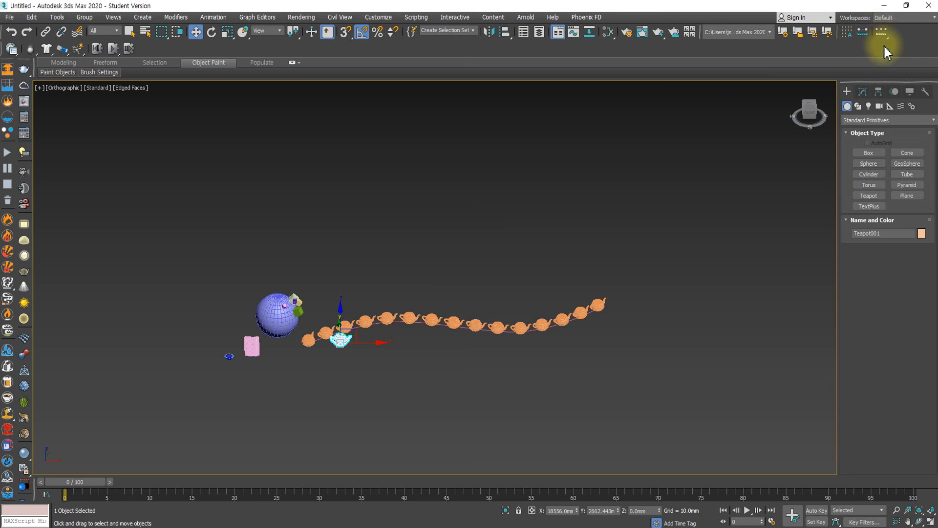
left_click(623, 178)
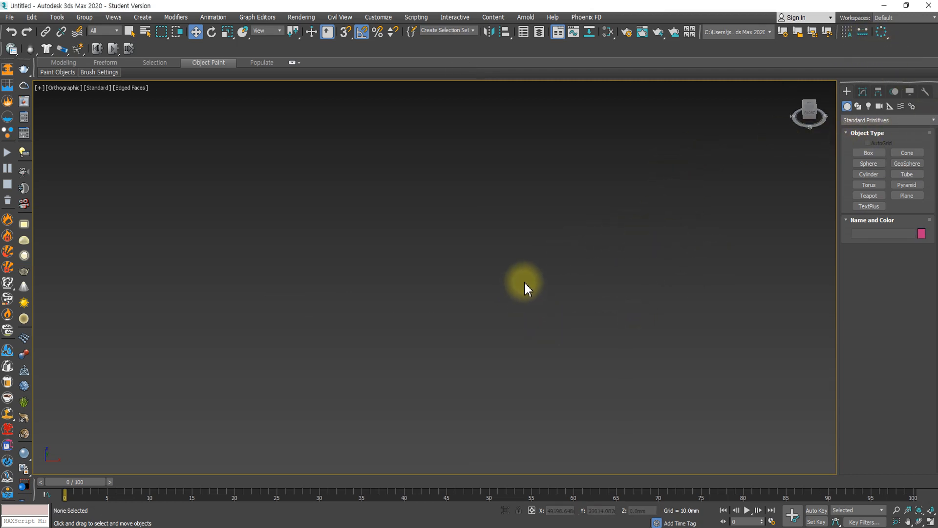
- Create a cube with sides of about 31414 mm in the empty scene
left_click(869, 152)
left_click_drag(315, 238, 378, 276)
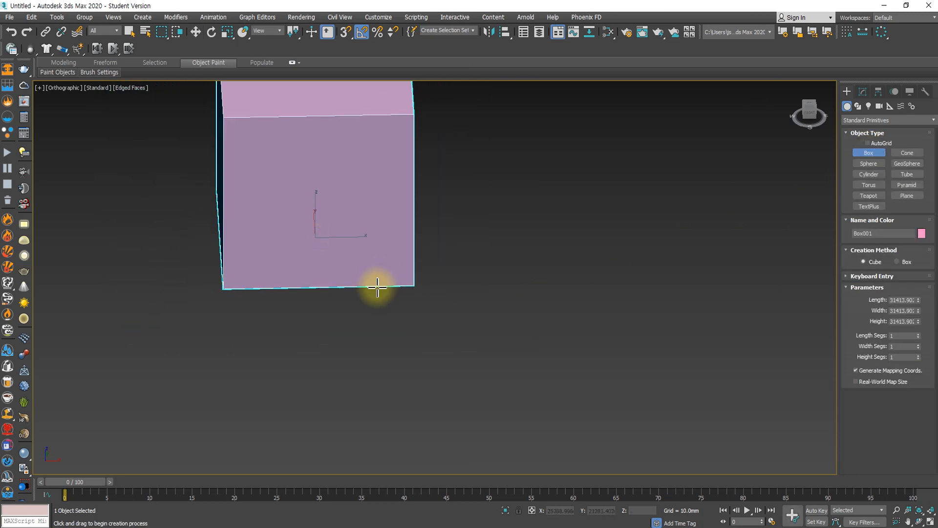
middle_click_drag(359, 280, 438, 382)
key("t")
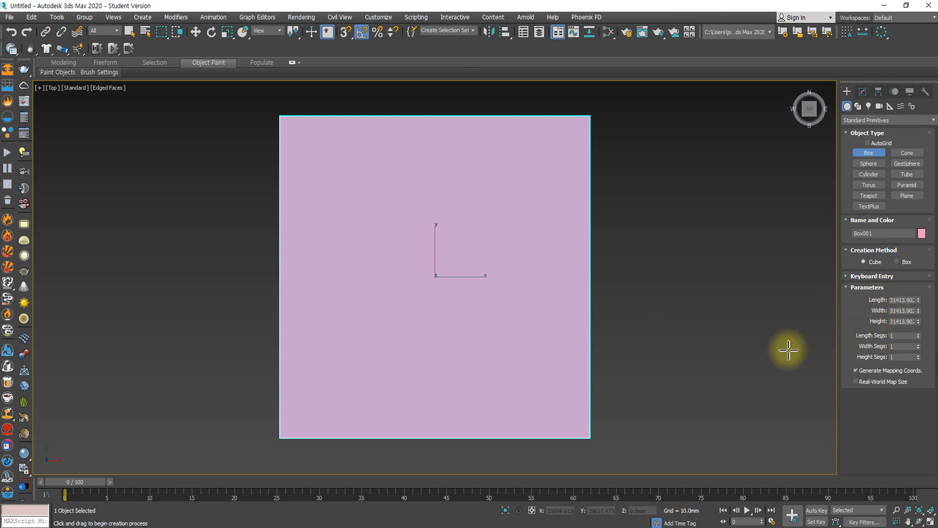
scroll(537, 342, "down", 5)
middle_click_drag(529, 360, 534, 306, "alt")
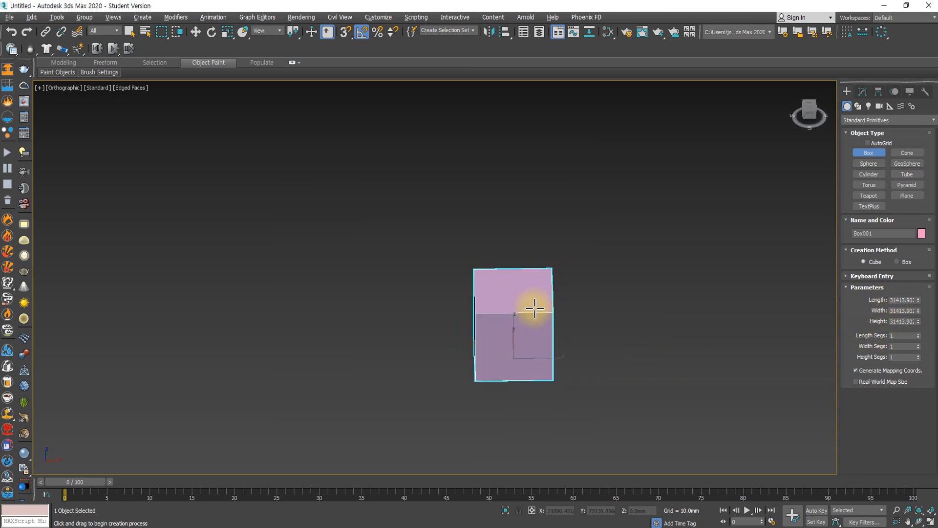
scroll(504, 378, "up", 4)
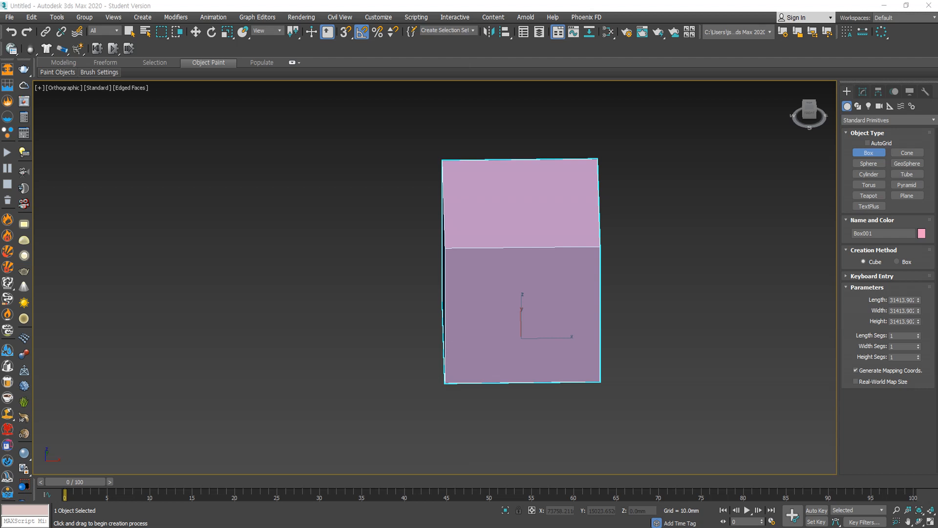
- Switch to the browser's image results for 커튼월 (curtain wall), examine the glass facade reference photo, and return to 3ds Max
left_click_drag(937, 201, 149, 1)
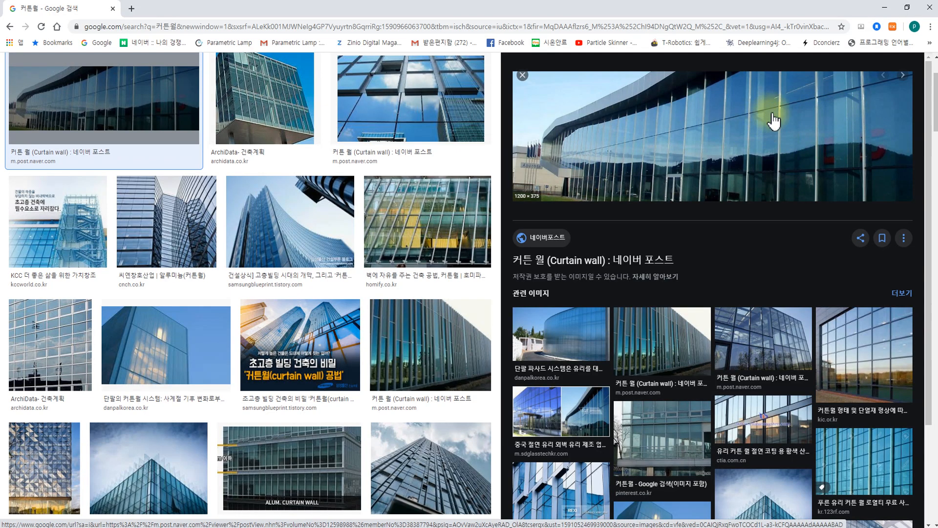
left_click(928, 10)
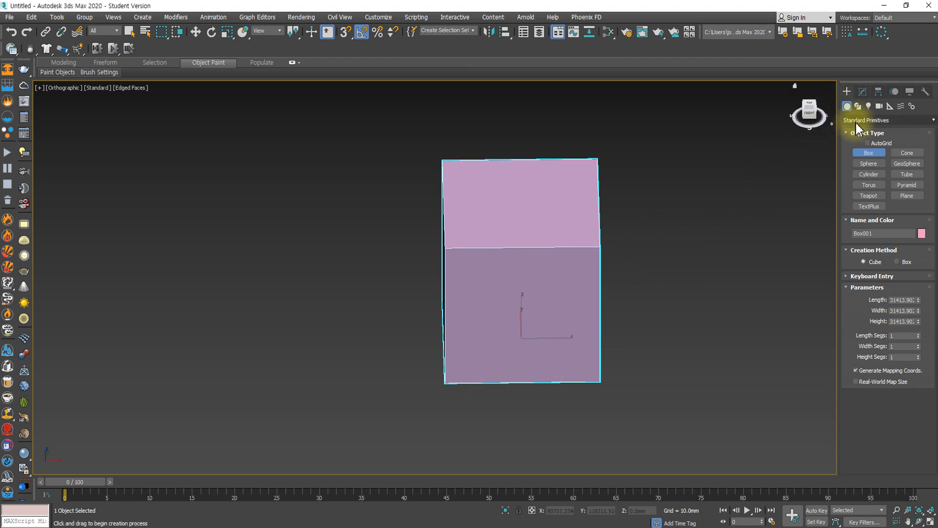
- Draw a two-point line down the cube's front-left vertical edge, snapping to its upper and lower corners
left_click(858, 106)
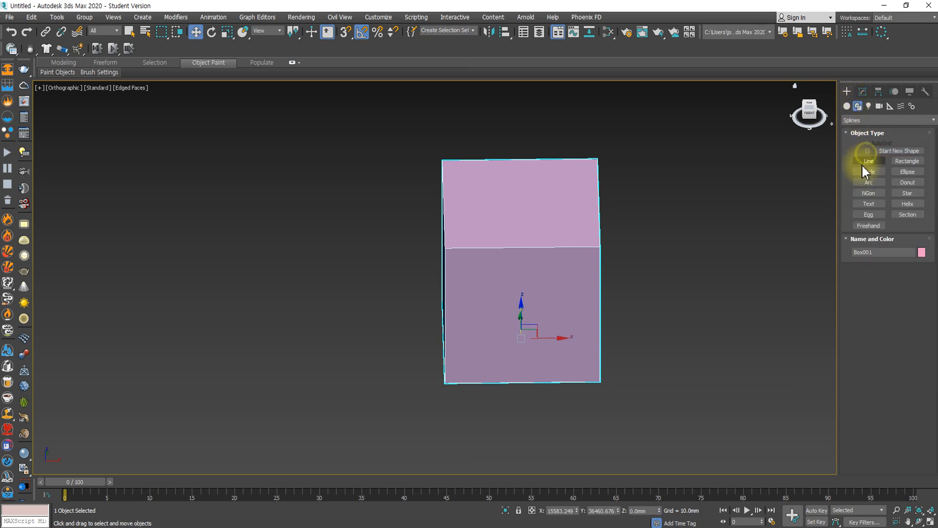
left_click(863, 158)
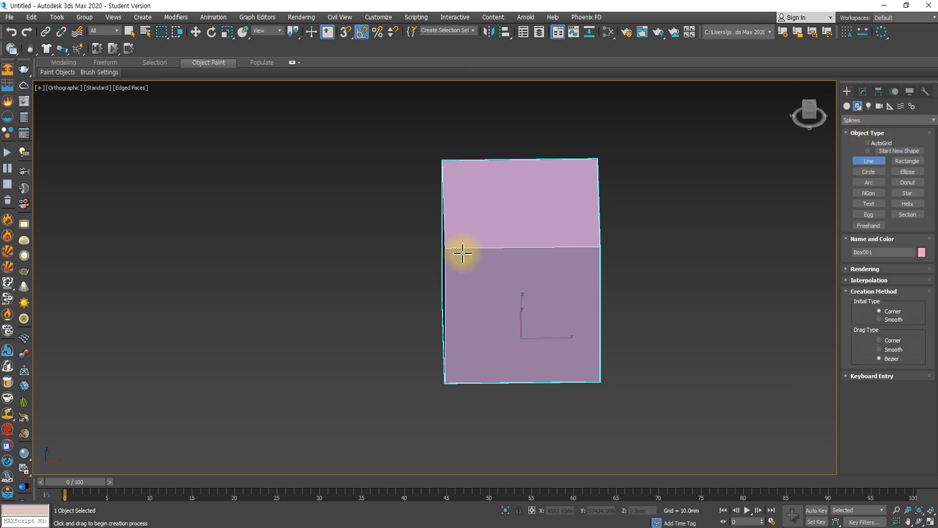
key("s")
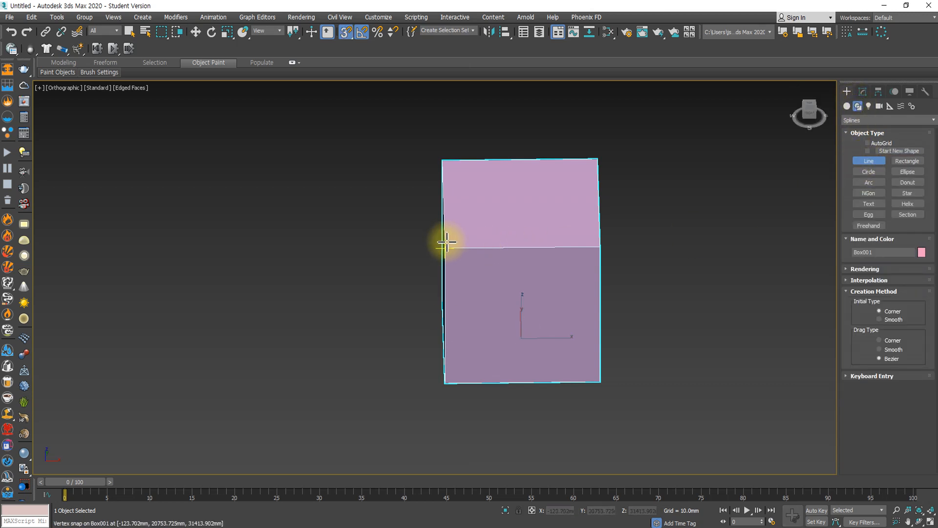
left_click(445, 244)
left_click(446, 379)
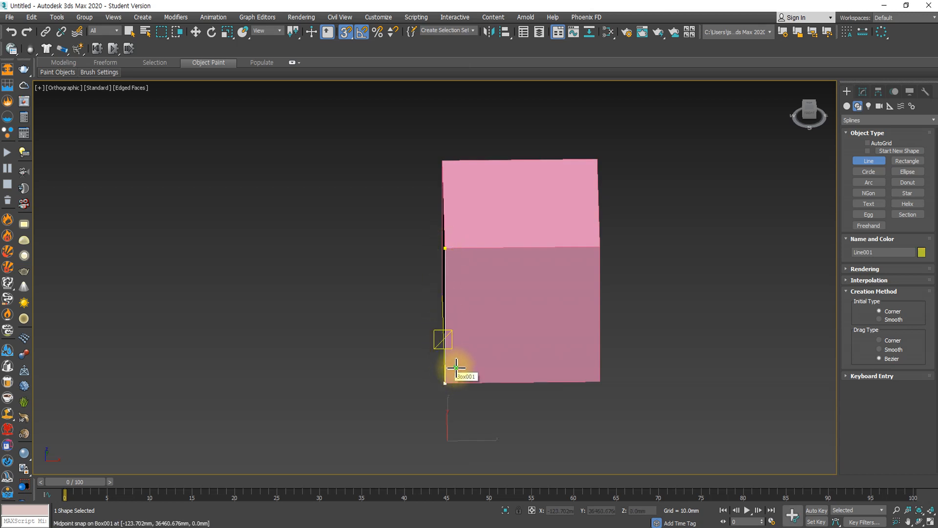
right_click(456, 366)
- Enable the edge line's thickness both in the renderer and in the viewport
left_click(862, 92)
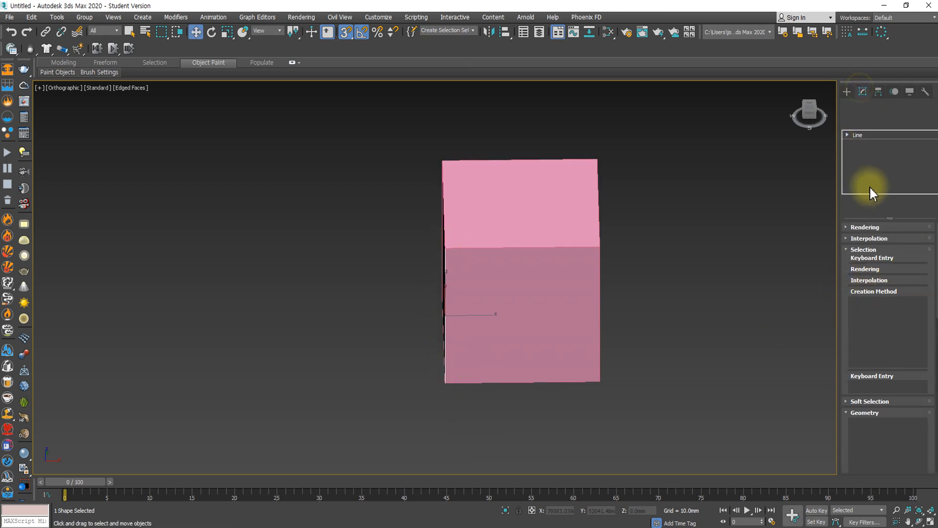
left_click(867, 238)
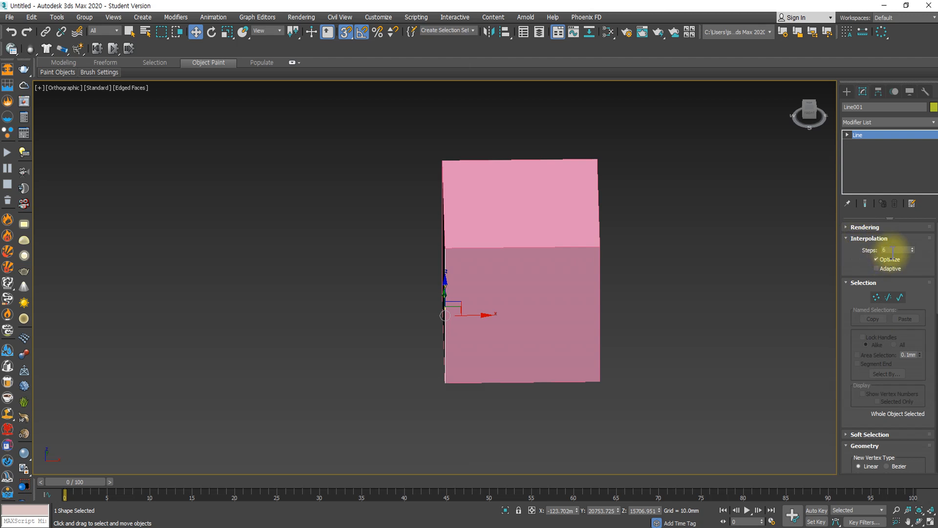
left_click(864, 227)
left_click(855, 238)
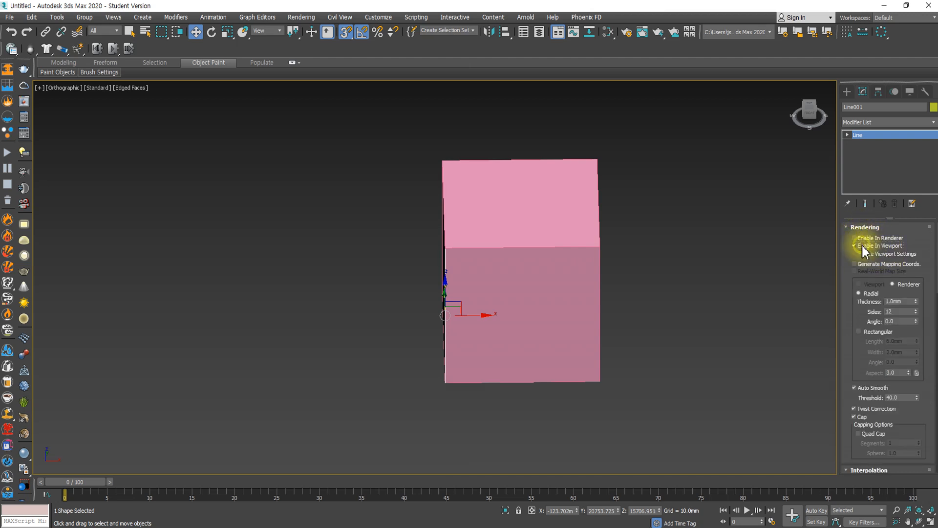
left_click(855, 246)
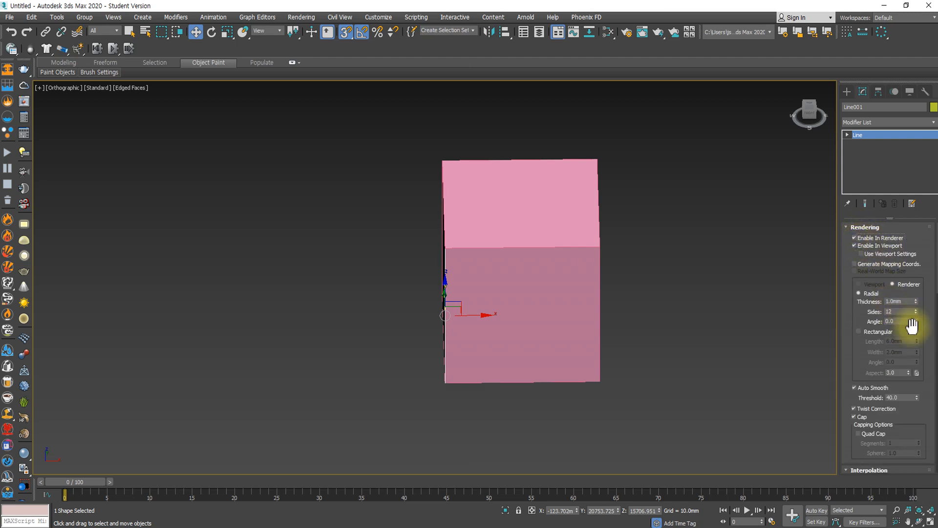
- Give the line a rectangular cross-section with a length and width of 500 mm
left_click(868, 332)
left_click_drag(909, 341, 804, 351)
type("500")
key("Tab")
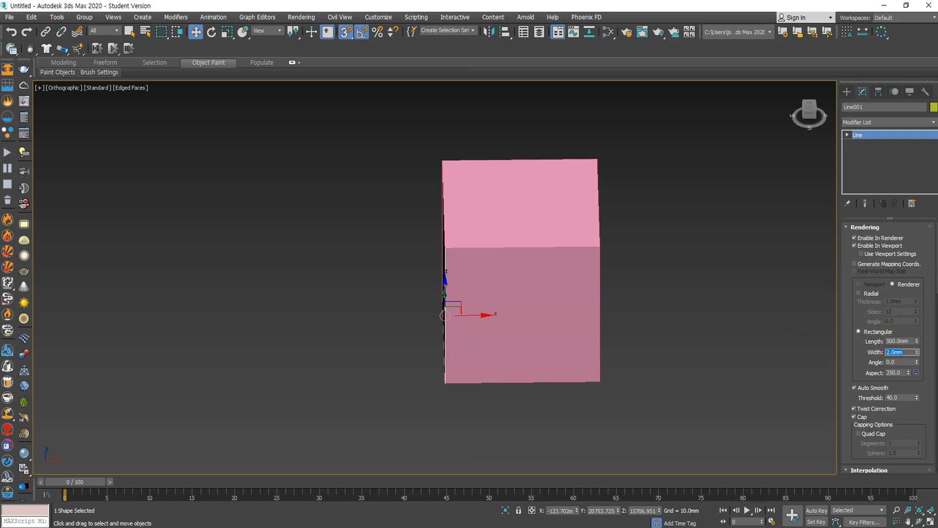
key("Return")
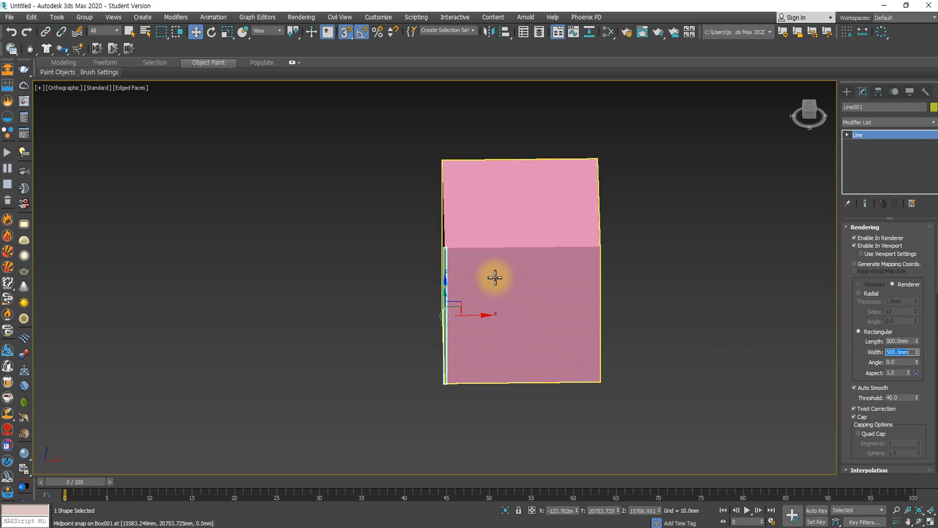
scroll(442, 259, "up", 5)
scroll(430, 256, "down", 2)
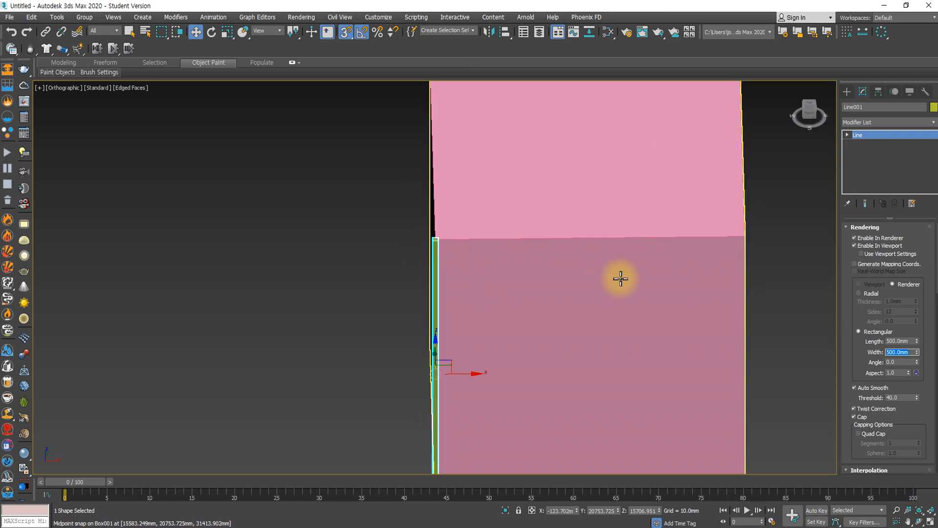
type("2")
key("Return")
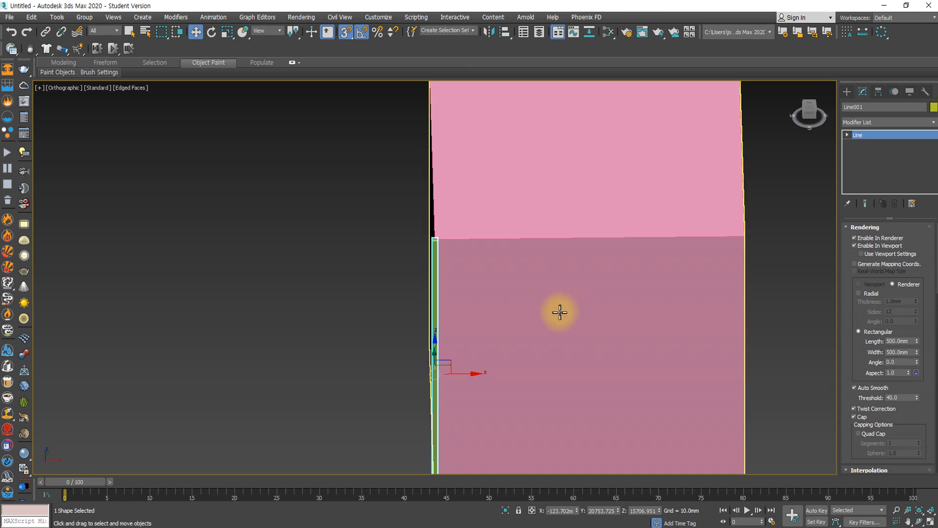
- Delete the edge line and the cube so the scene is empty
left_click(549, 284)
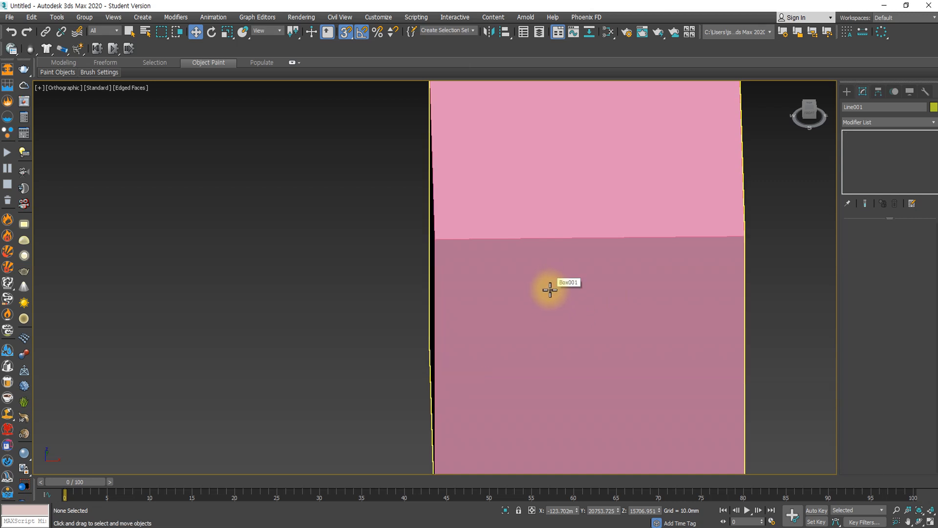
key("z")
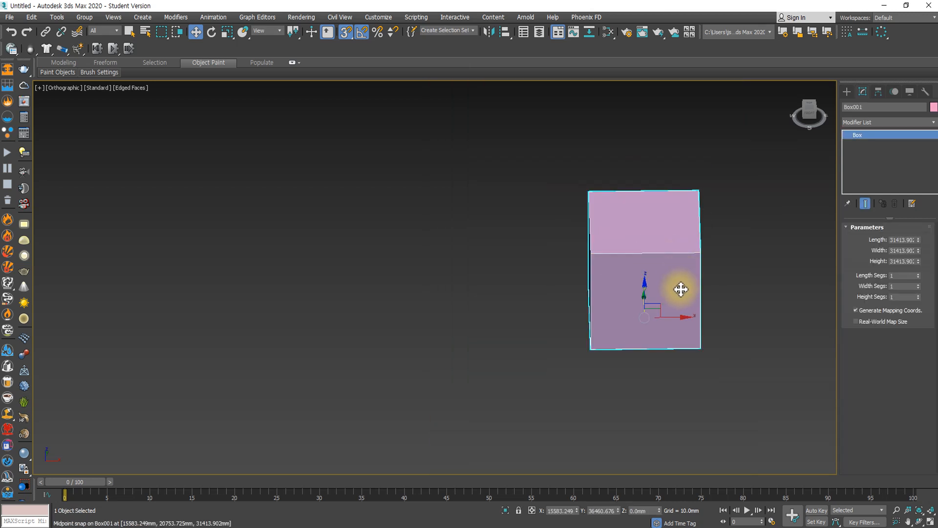
key("Delete")
- Create a sphere with a radius of about 22209 mm and show it in the front view
left_click(845, 93)
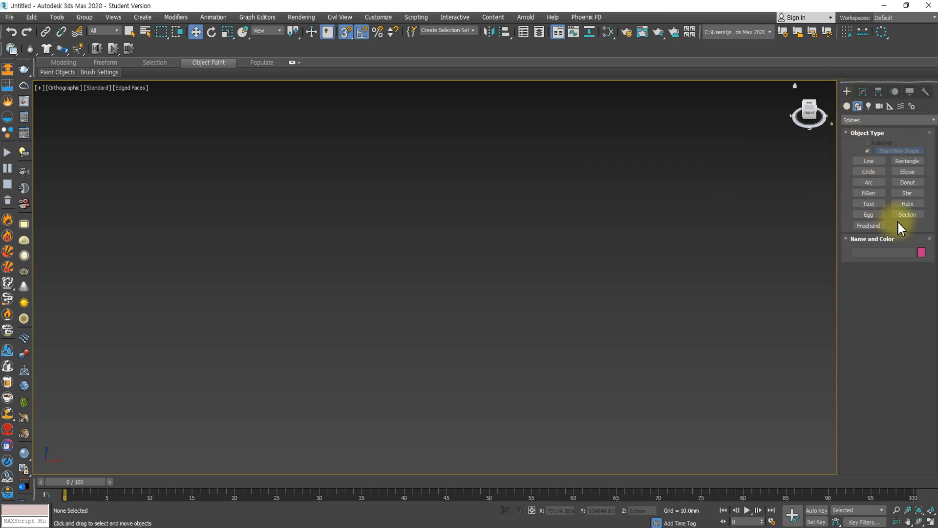
left_click(846, 106)
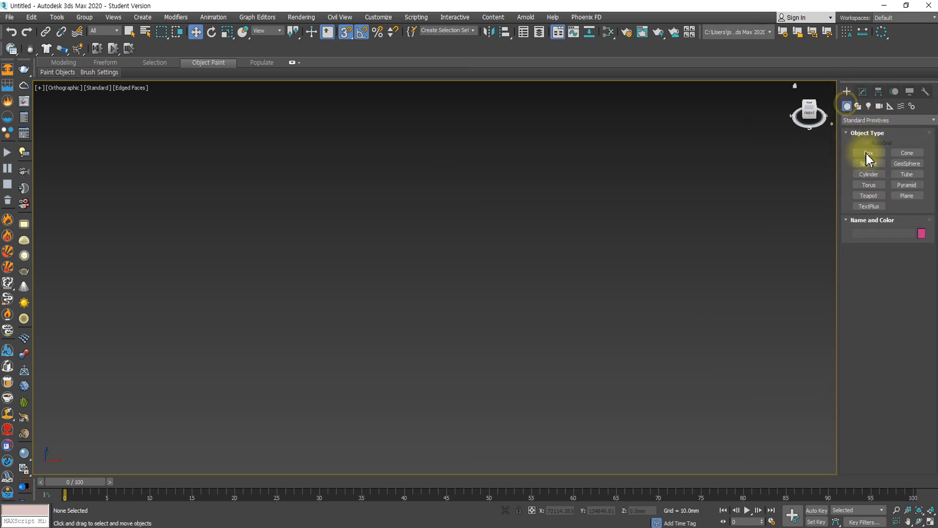
left_click(868, 163)
left_click_drag(398, 287, 409, 343)
middle_click_drag(408, 343, 398, 313, "alt")
key("f")
key("z")
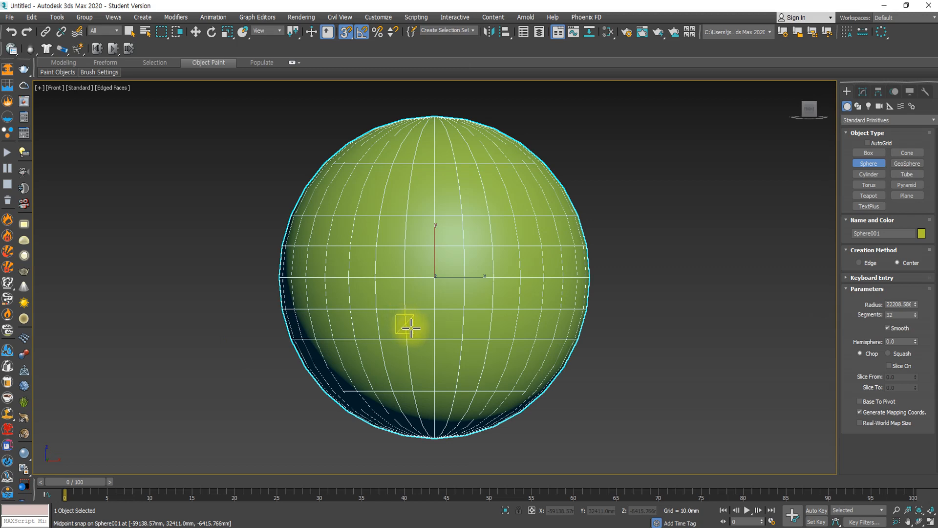
scroll(410, 326, "down", 3)
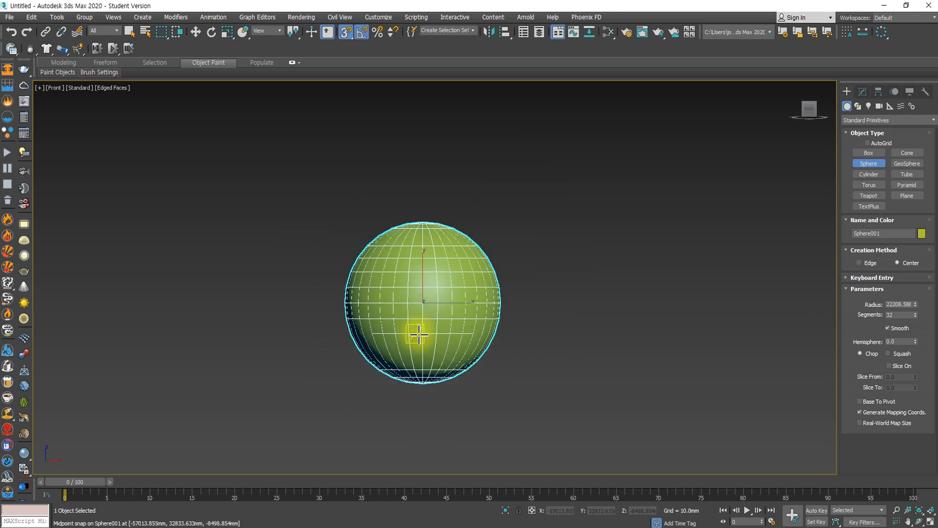
- Set the sphere's radius to 4000 mm and frame it in the view
left_click(863, 92)
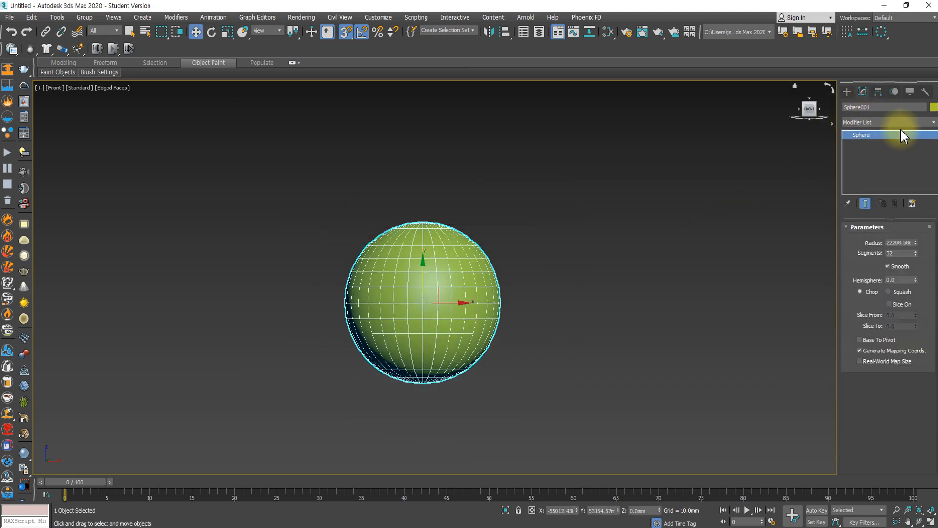
double_click(887, 243)
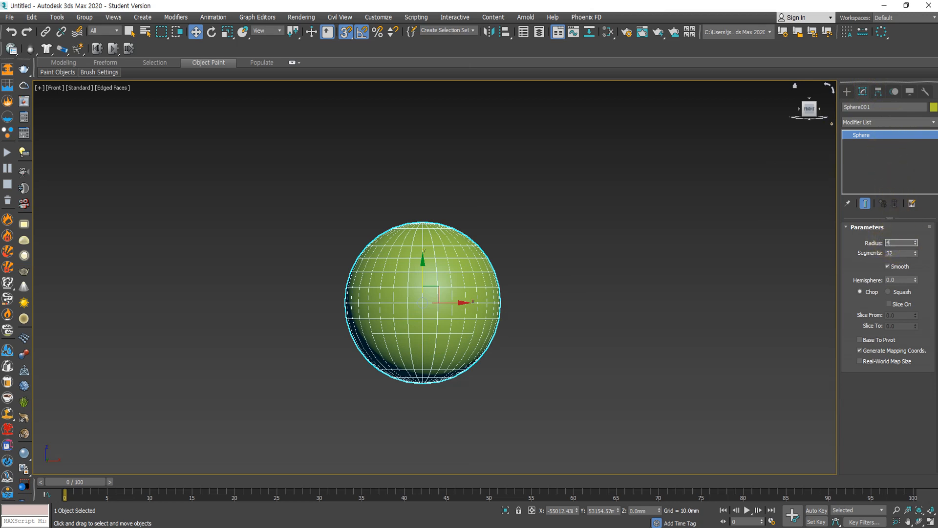
type("4000")
key("Return")
scroll(433, 315, "up", 4)
type("z")
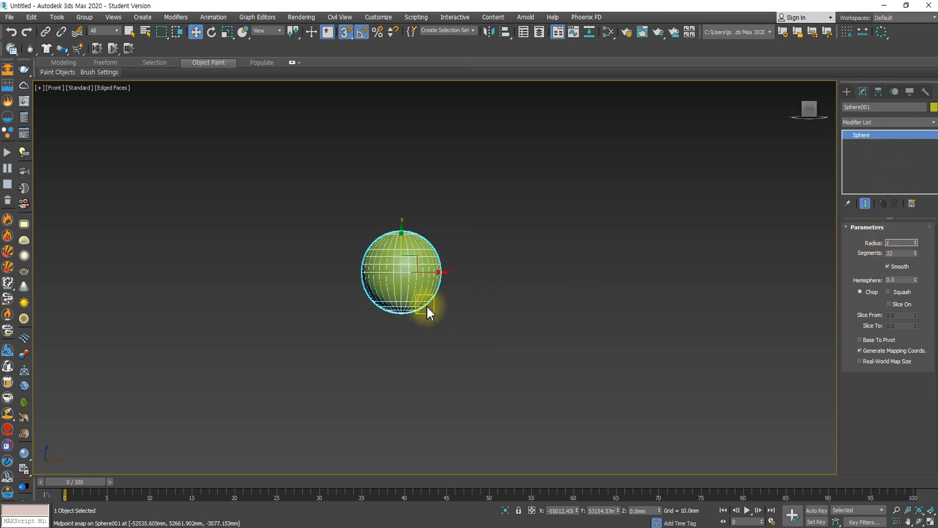
type("z")
scroll(414, 288, "up", 5)
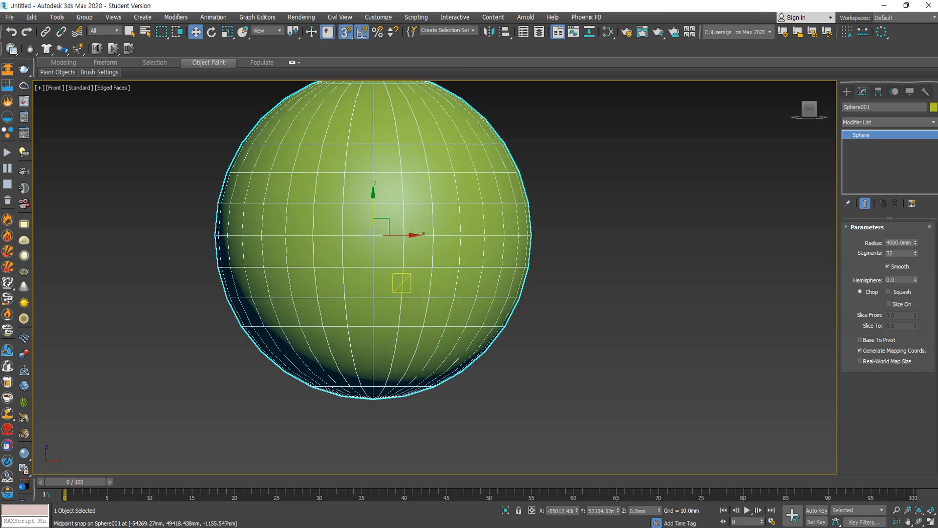
key("z")
scroll(473, 288, "down", 3)
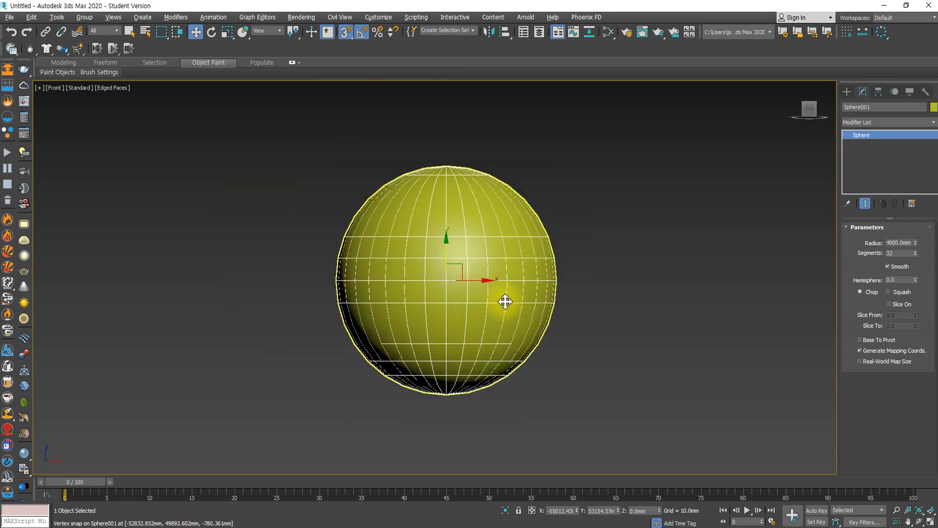
- Apply an Edit Poly modifier to the sphere
middle_click_drag(504, 301, 620, 295, "alt")
left_click(925, 122)
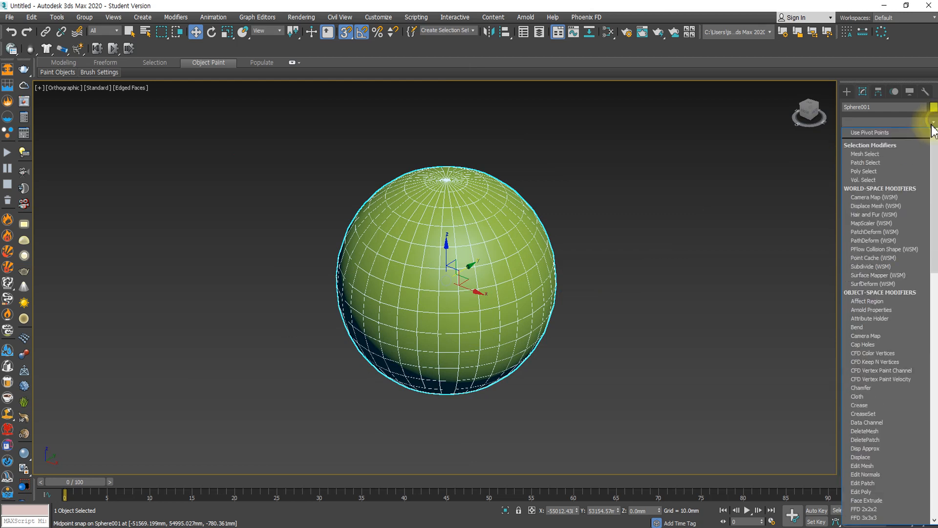
left_click(893, 158)
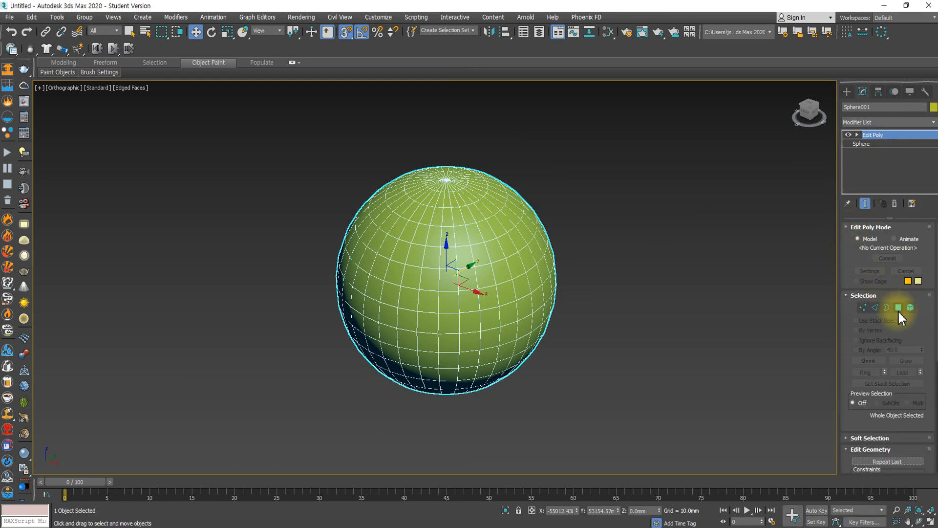
- Switch the Edit Poly to edge level and select all of the sphere's edges
left_click(899, 307)
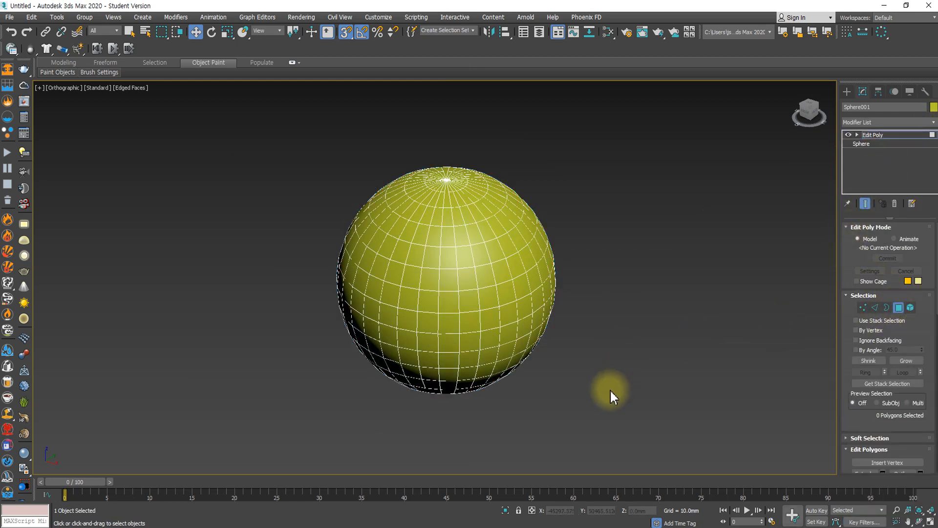
key("2")
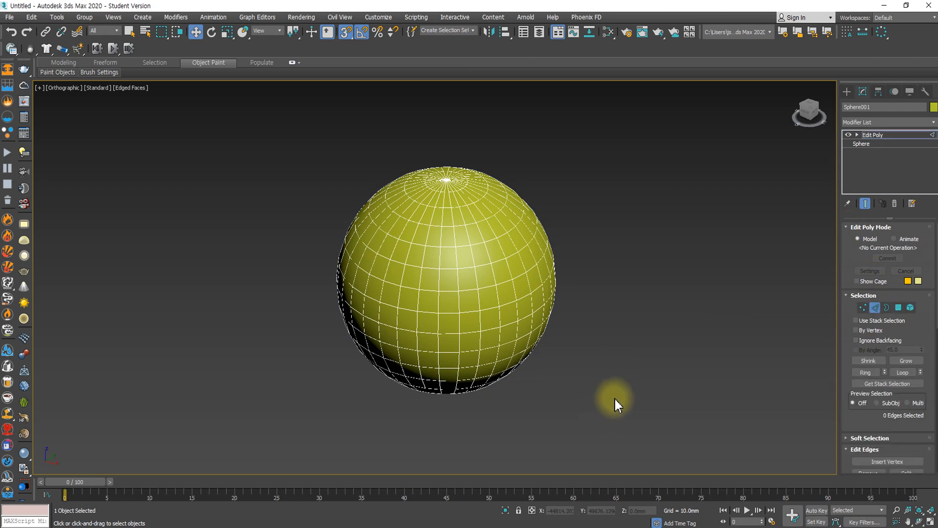
left_click_drag(587, 390, 419, 153)
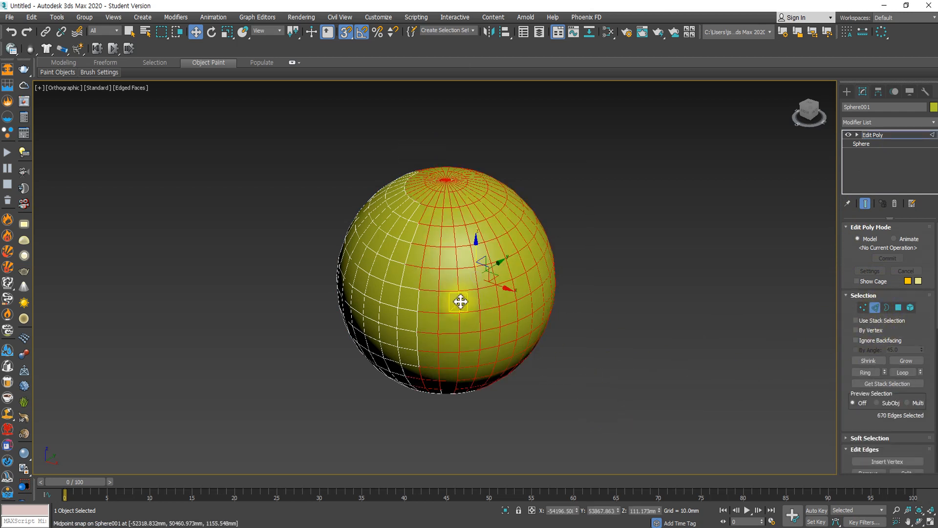
scroll(460, 300, "up", 2)
scroll(473, 305, "down", 7)
scroll(471, 301, "up", 6)
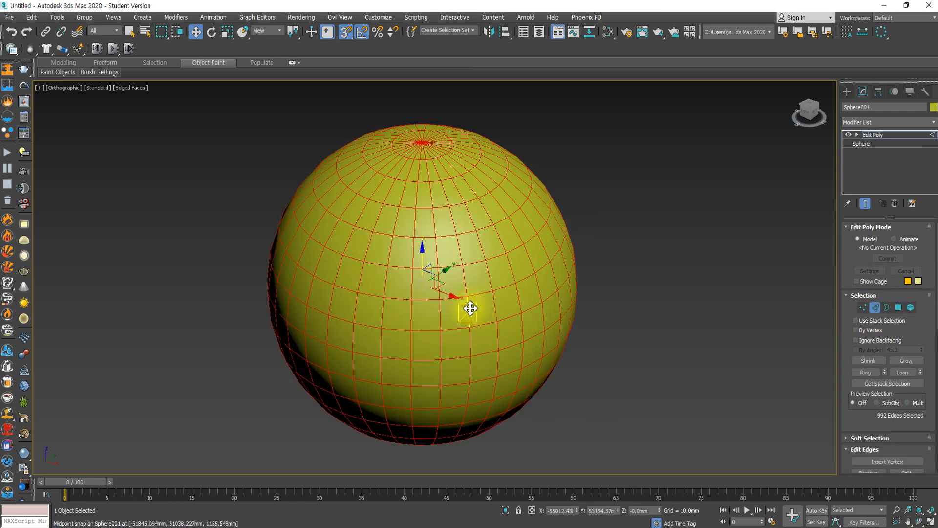
- Select one vertical edge of the sphere and extend it by ring and loop to all vertical edges
left_click(466, 279)
left_click_drag(910, 362, 895, 297)
left_click(873, 305)
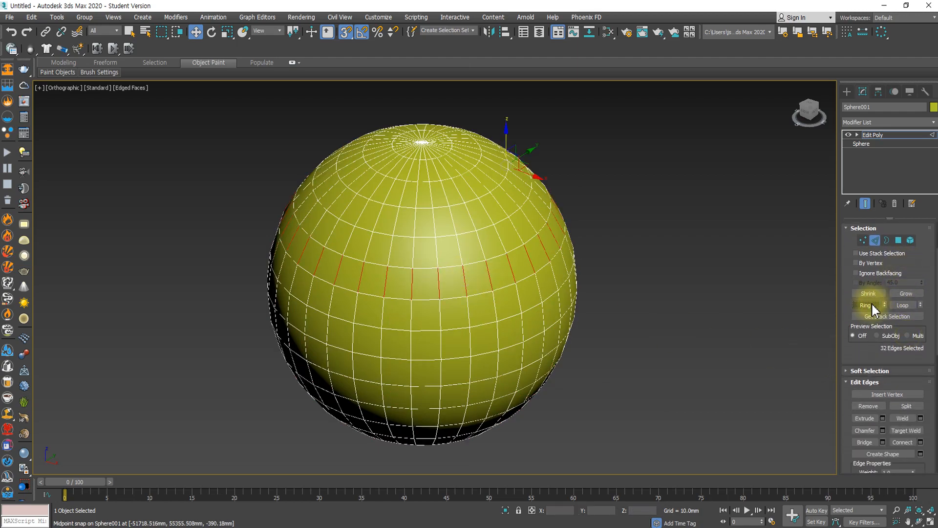
left_click(903, 305)
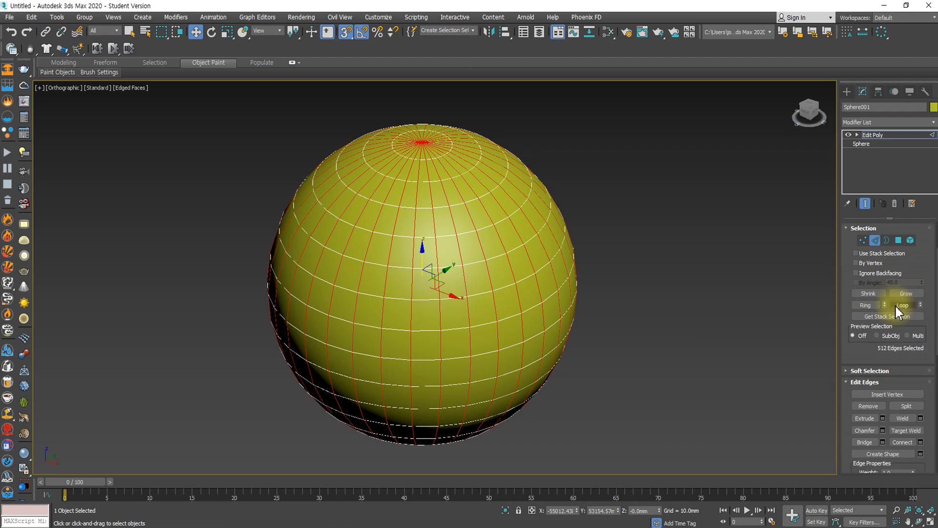
- Select one horizontal edge of the sphere and extend it by ring and loop to all horizontal edges
left_click(469, 266)
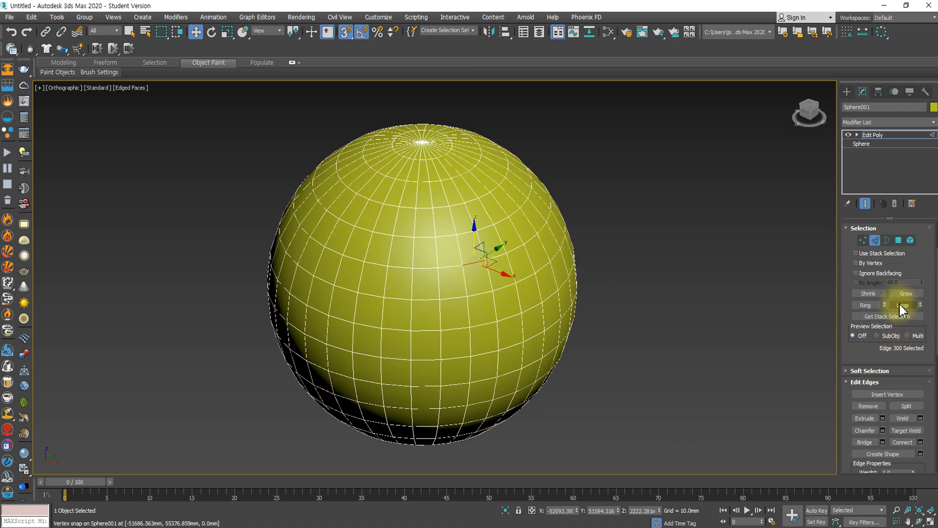
left_click(864, 306)
left_click(902, 305)
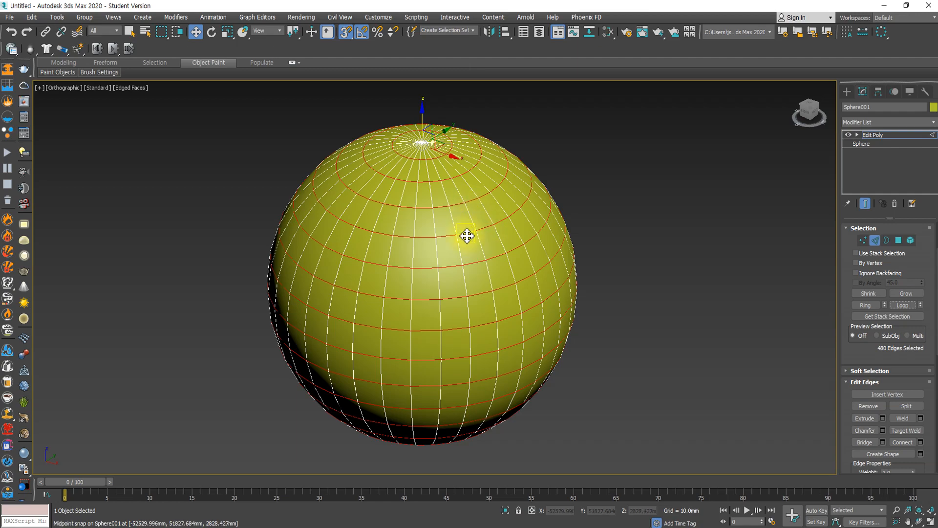
middle_click_drag(467, 238, 538, 224)
scroll(477, 237, "down", 3)
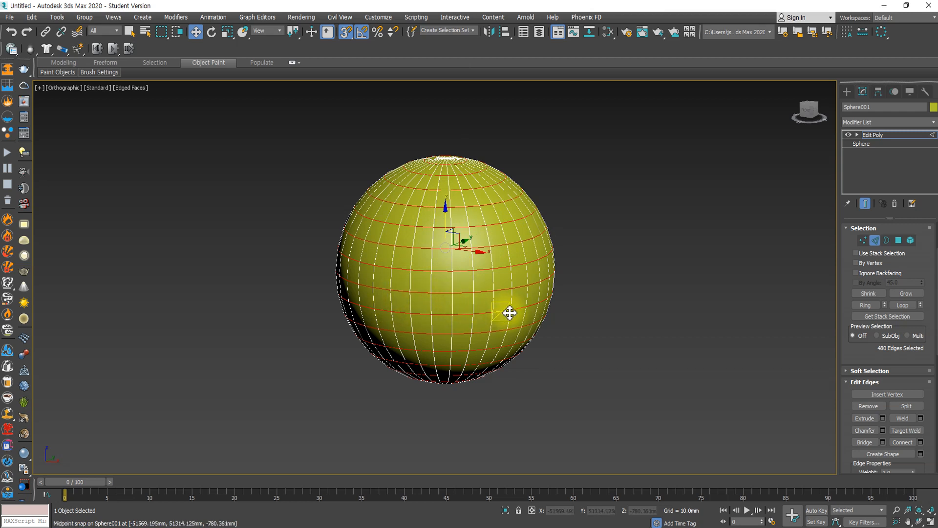
- Clear the selection, select all of the sphere's edges and create a shape from them
left_click(574, 407)
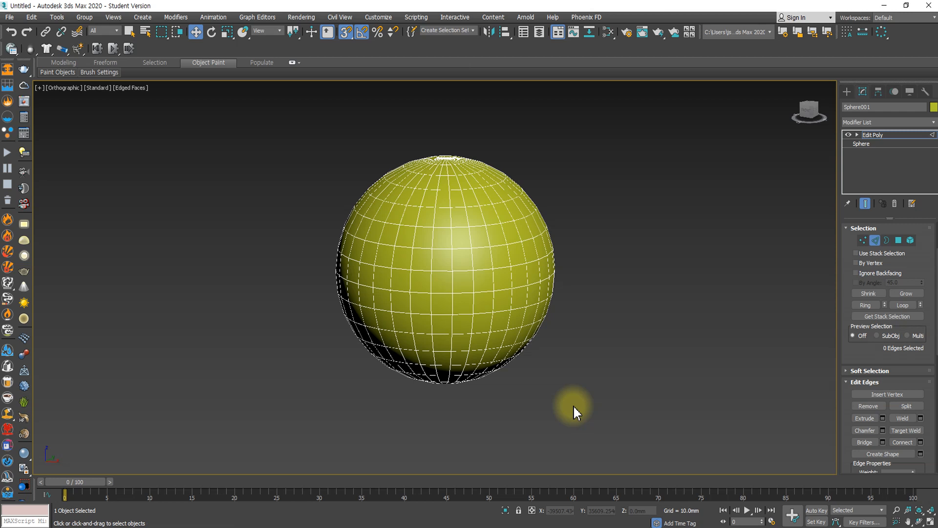
left_click_drag(576, 406, 308, 111)
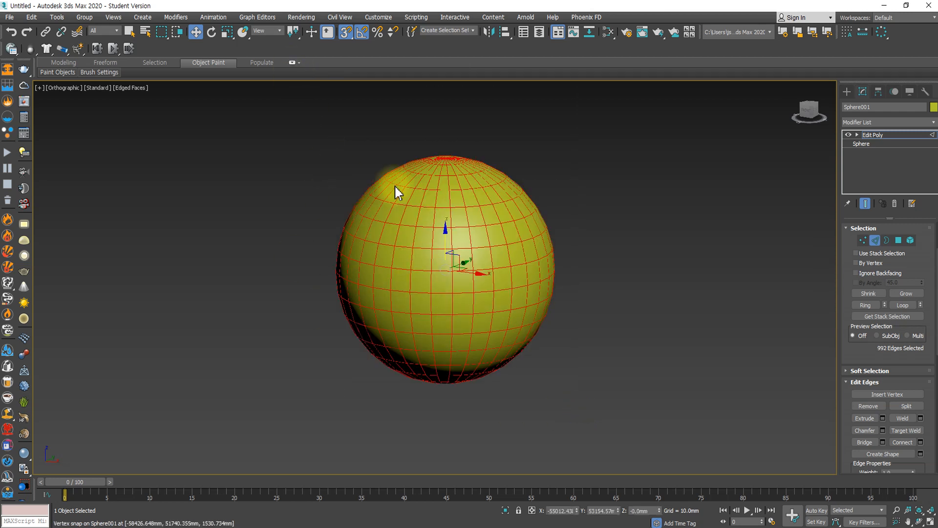
scroll(897, 359, "down", 1)
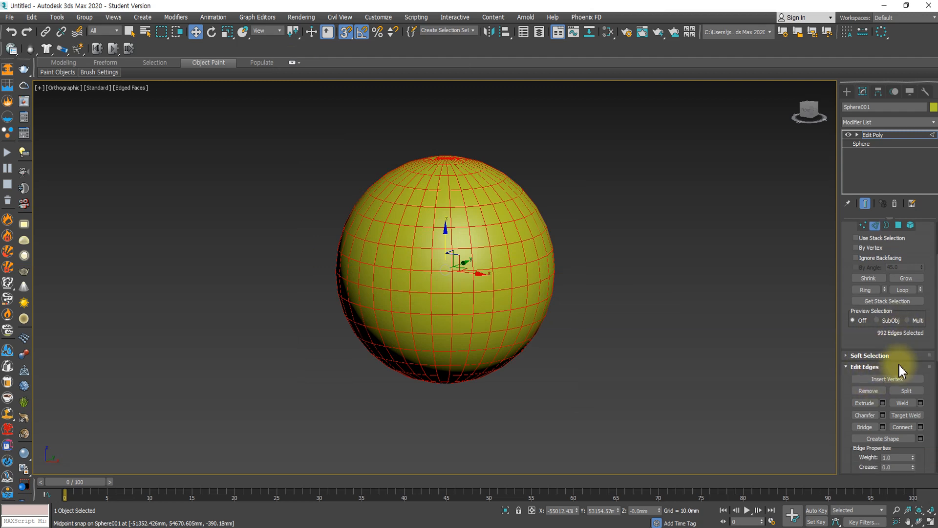
scroll(899, 365, "down", 2)
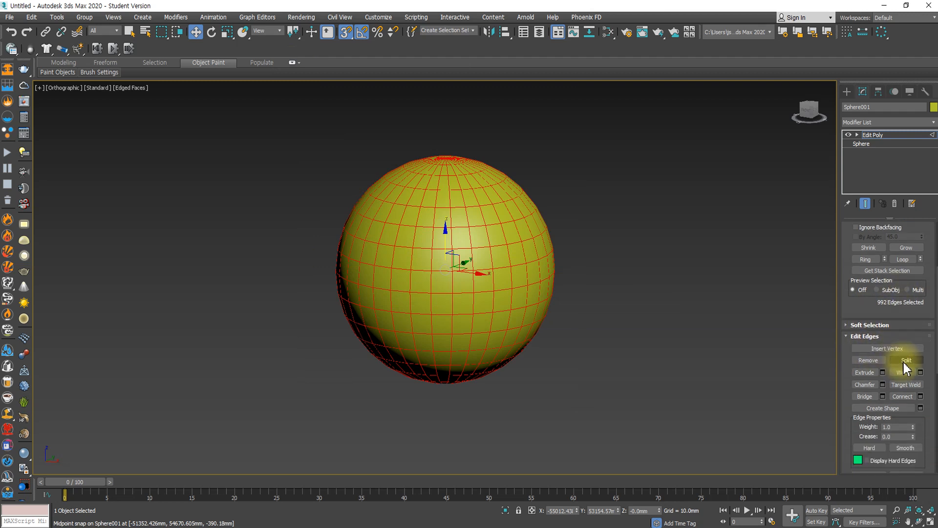
left_click(889, 407)
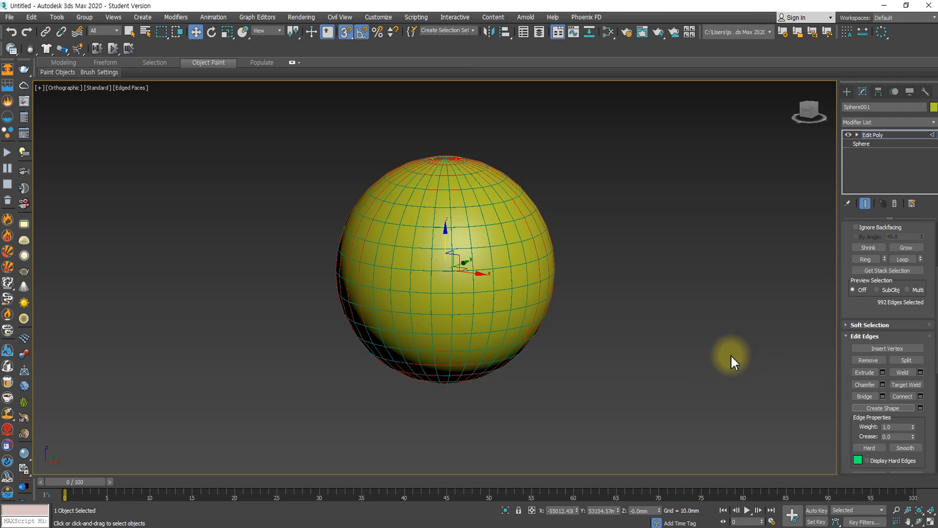
- Leave the edge level of the Edit Poly modifier and select the spline shape made from the sphere's edges
left_click(908, 133)
left_click(597, 243)
left_click(517, 220)
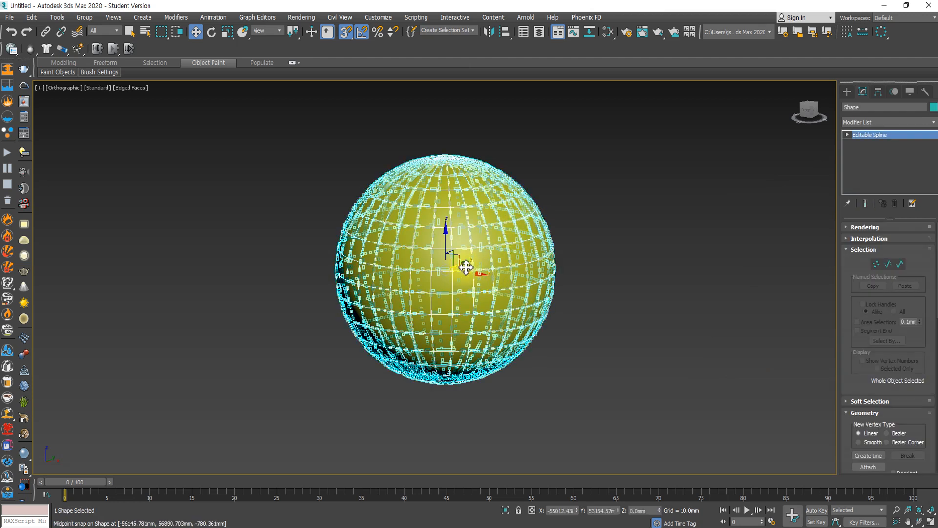
- Move the spline shape out of the sphere, check it in the top view and undo the move
left_click_drag(464, 268, 661, 268)
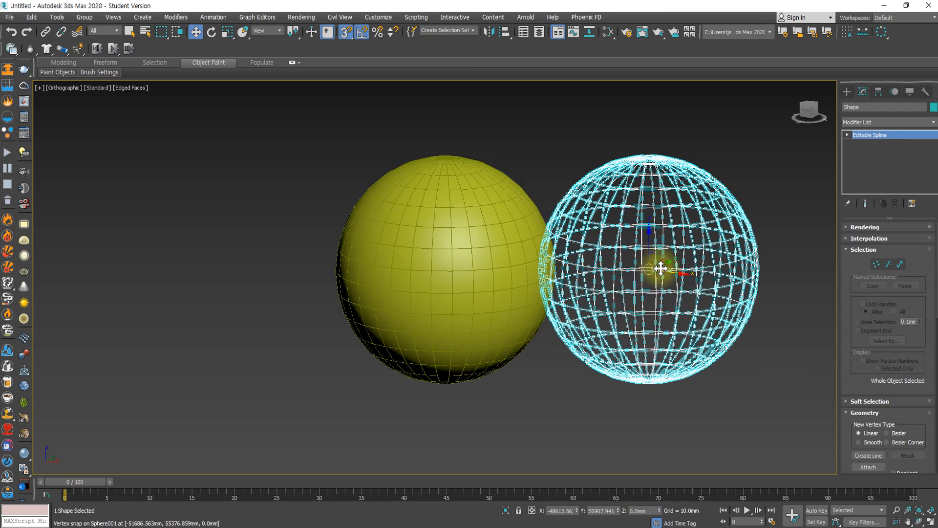
key("t")
scroll(659, 266, "down", 5)
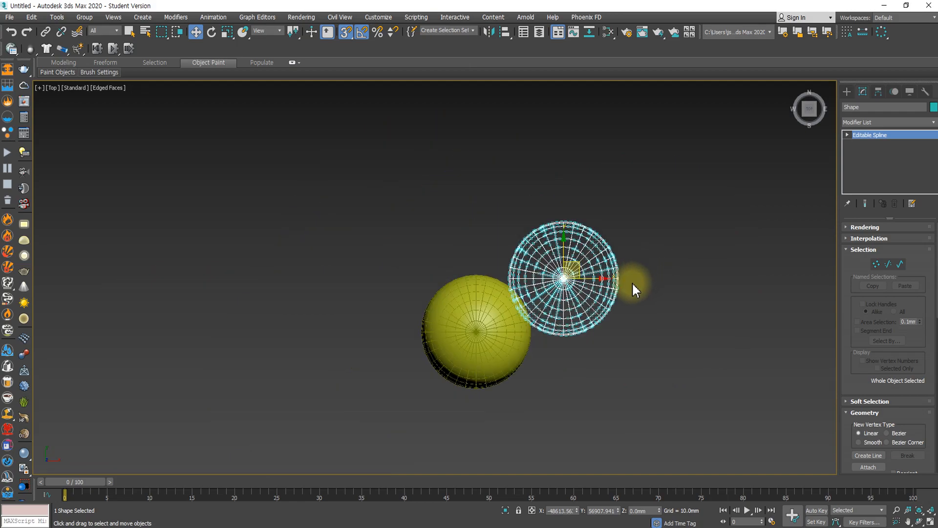
key("ctrl+z")
middle_click_drag(499, 366, 521, 269, "alt")
scroll(494, 295, "up", 6)
scroll(495, 304, "down", 6)
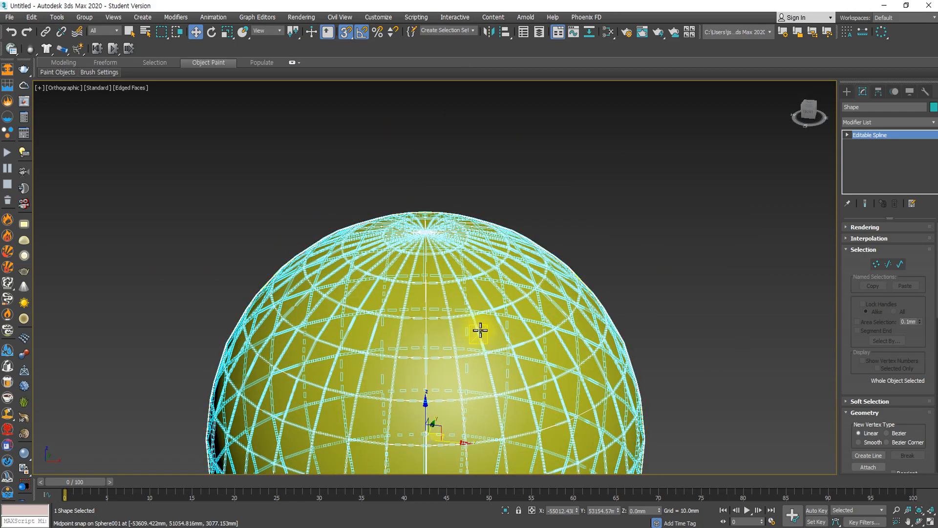
- Set the spline shape's rectangular rendering profile to a length of 100 mm and a width of 100 mm
left_click(856, 226)
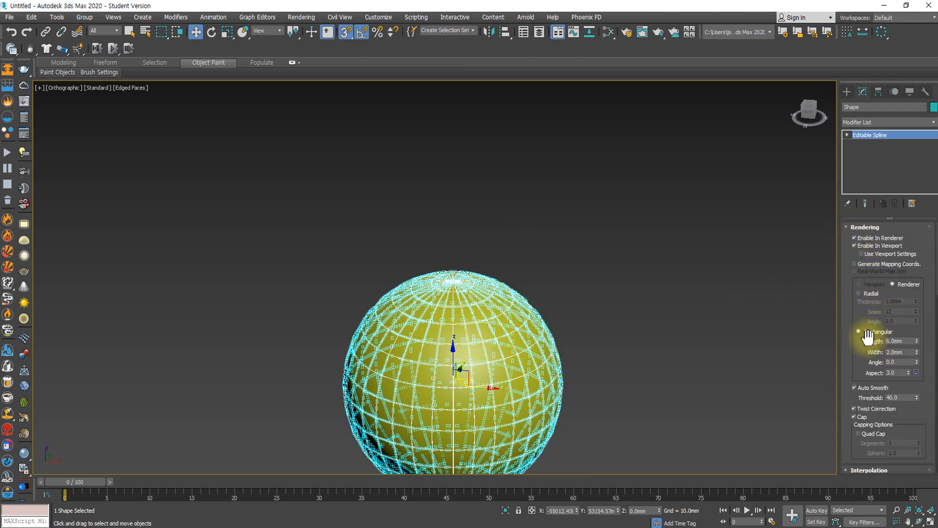
left_click_drag(904, 342, 846, 336)
type("100")
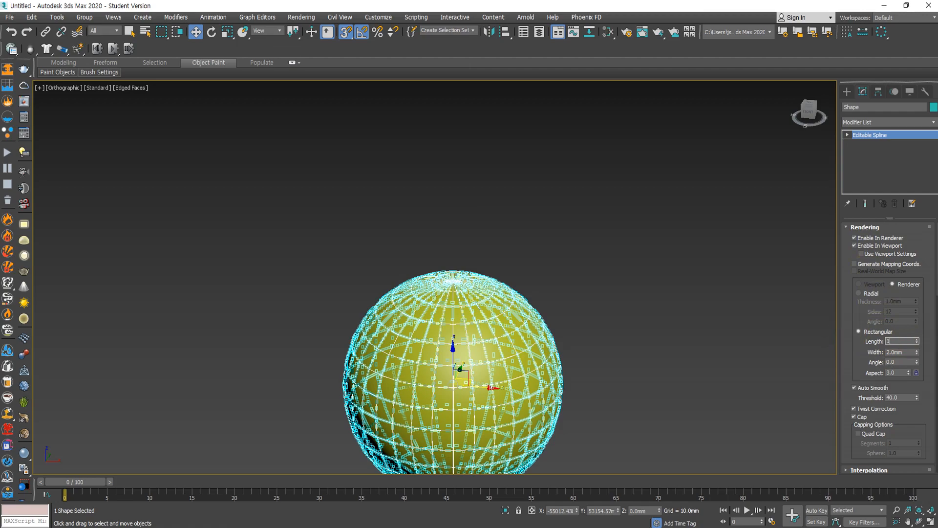
key("Tab")
type("100")
key("Return")
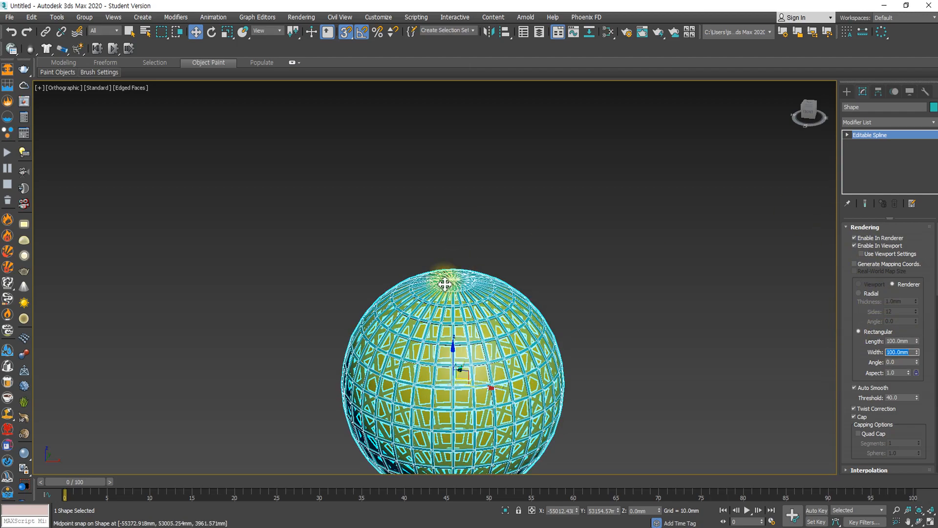
- Deselect the shape, turn off the edged faces display and examine the frame around the sphere
scroll(446, 278, "up", 3)
scroll(477, 350, "down", 2)
left_click(645, 235)
scroll(641, 351, "down", 2)
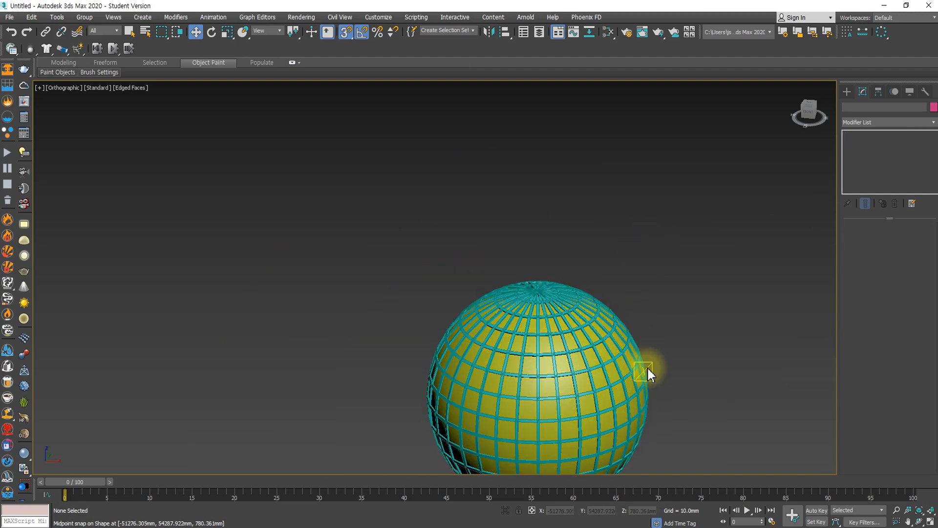
middle_click_drag(647, 369, 606, 230)
key("F4")
middle_click_drag(605, 336, 596, 319, "alt")
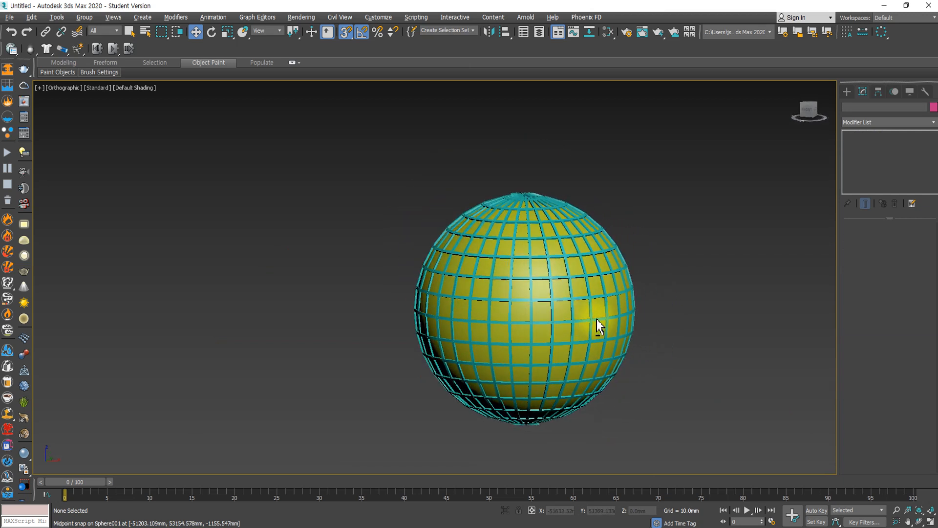
scroll(550, 308, "up", 2)
scroll(542, 293, "up", 2)
- Select the frame shape and set its rectangular rendering profile to 40 mm length and 40 mm width
left_click(537, 287)
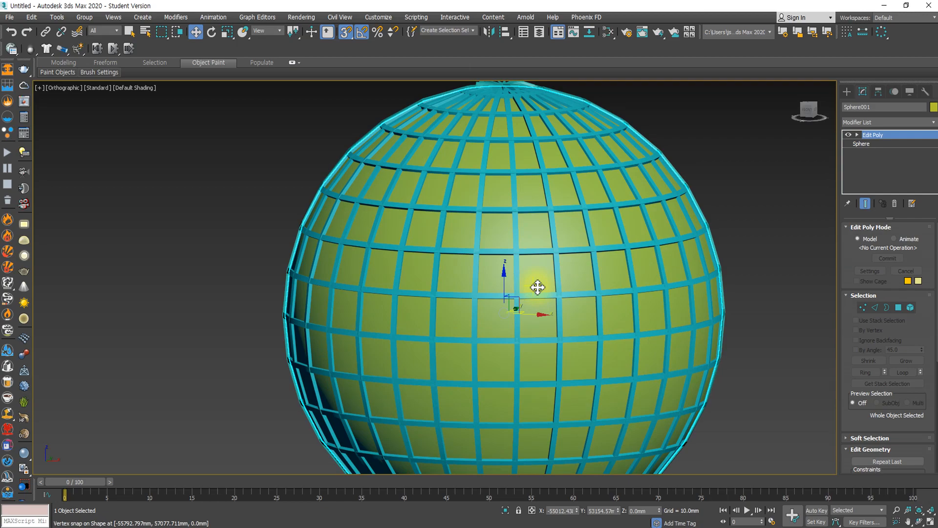
scroll(570, 249, "down", 2)
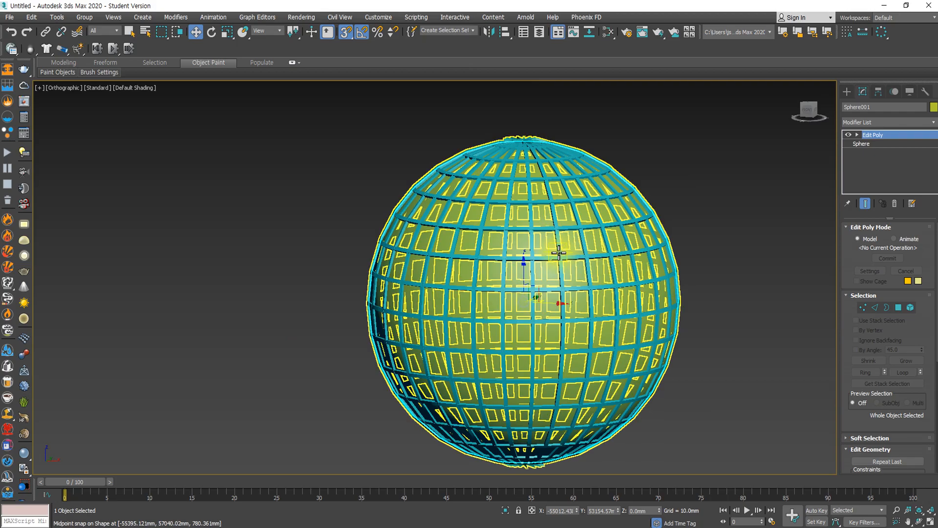
left_click(558, 253)
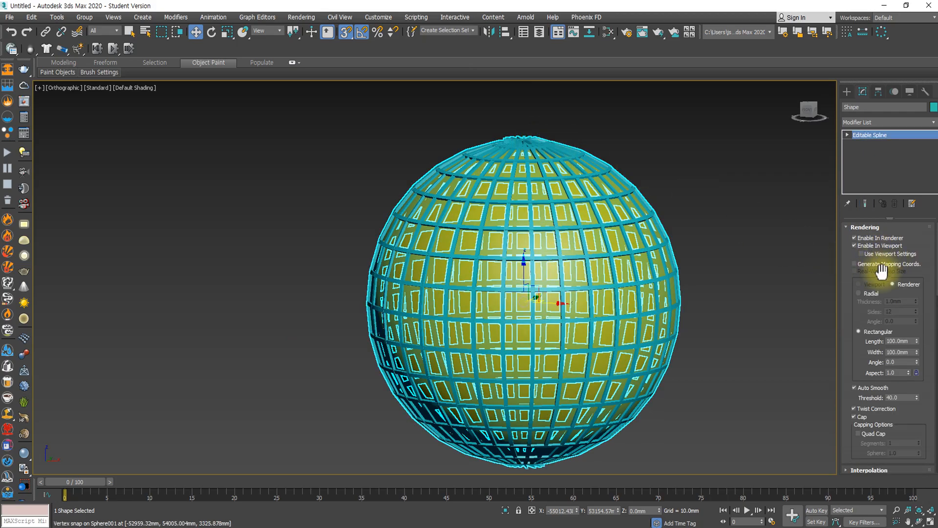
double_click(899, 340)
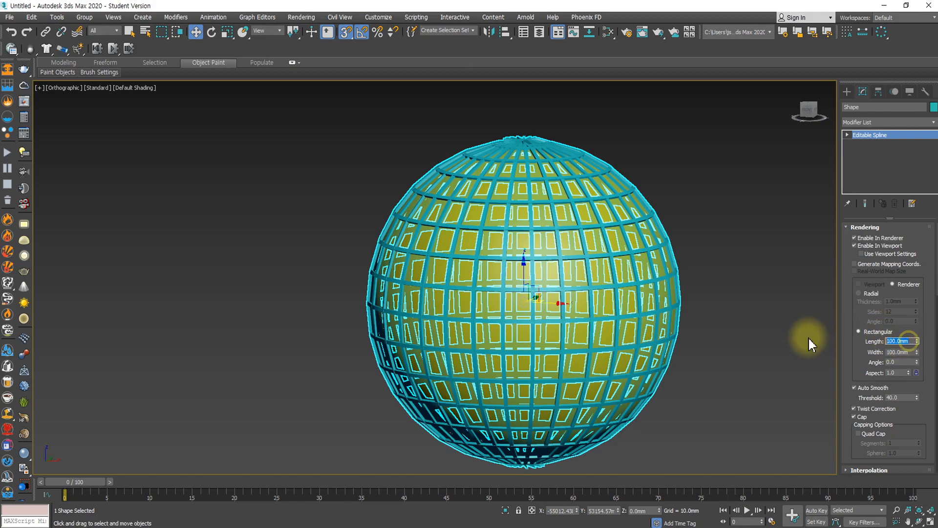
type("40")
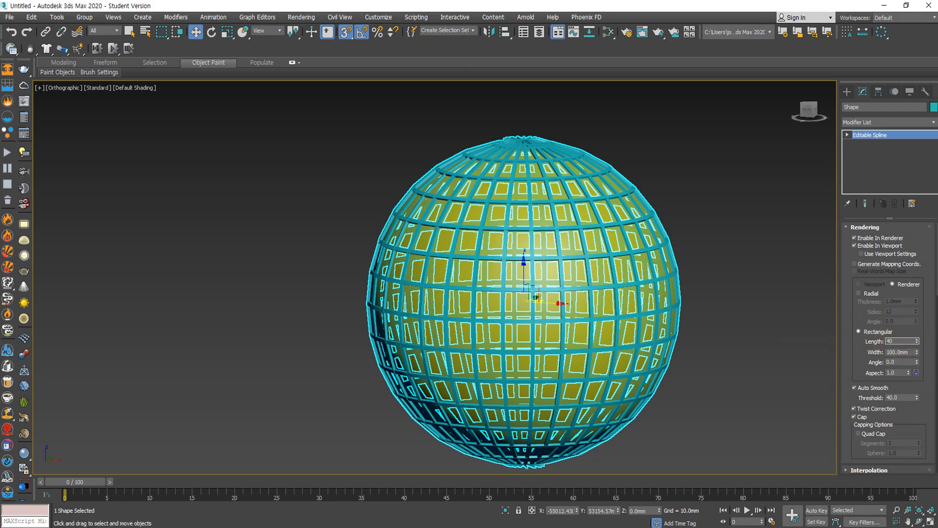
key("Tab")
type("40")
key("Return")
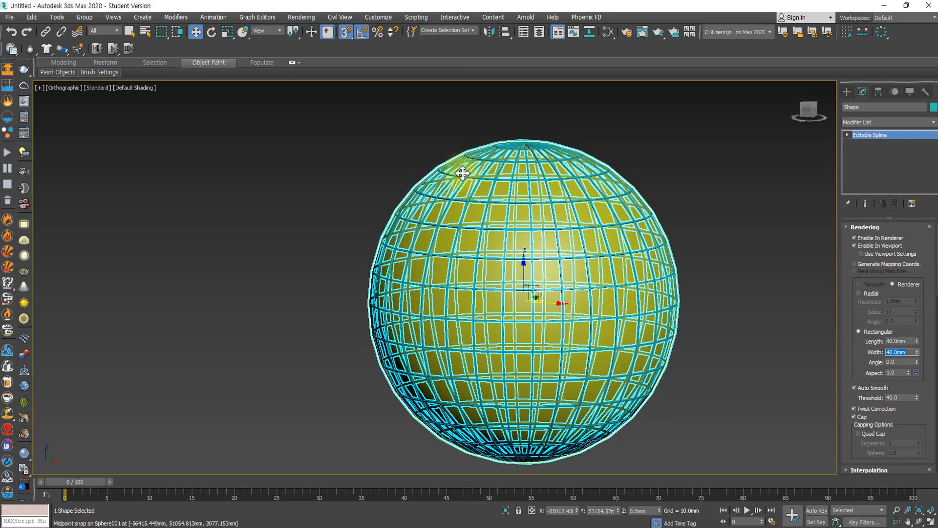
- Select both the sphere and its surrounding frame shape and delete them
left_click(684, 202)
left_click(584, 274)
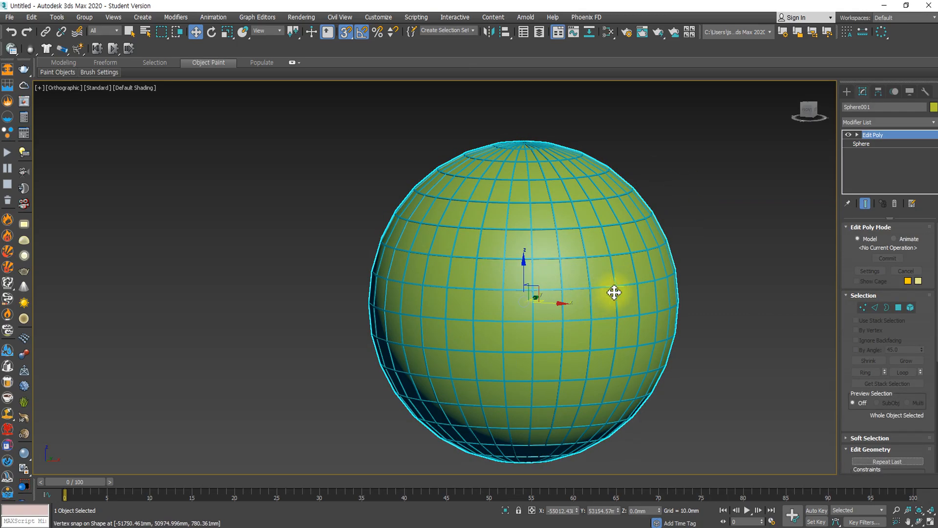
scroll(625, 307, "down", 6)
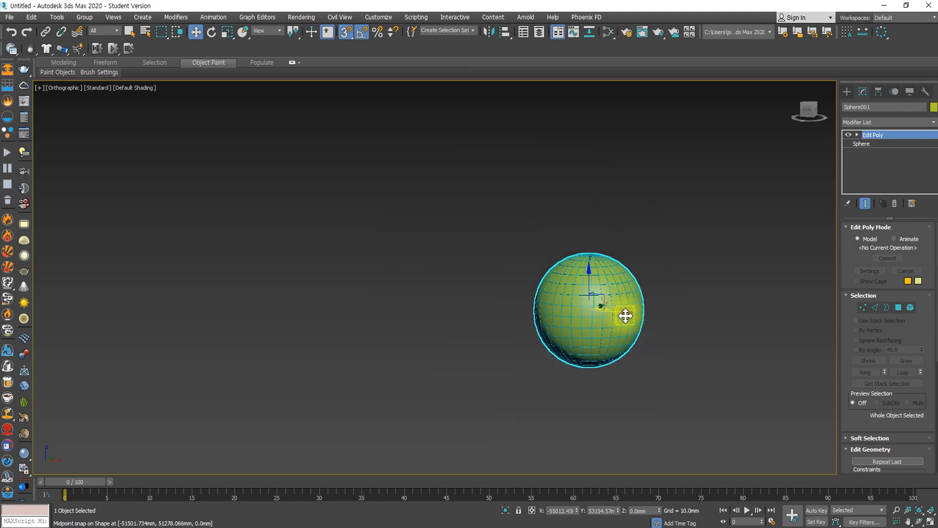
middle_click_drag(624, 308, 635, 373, "alt")
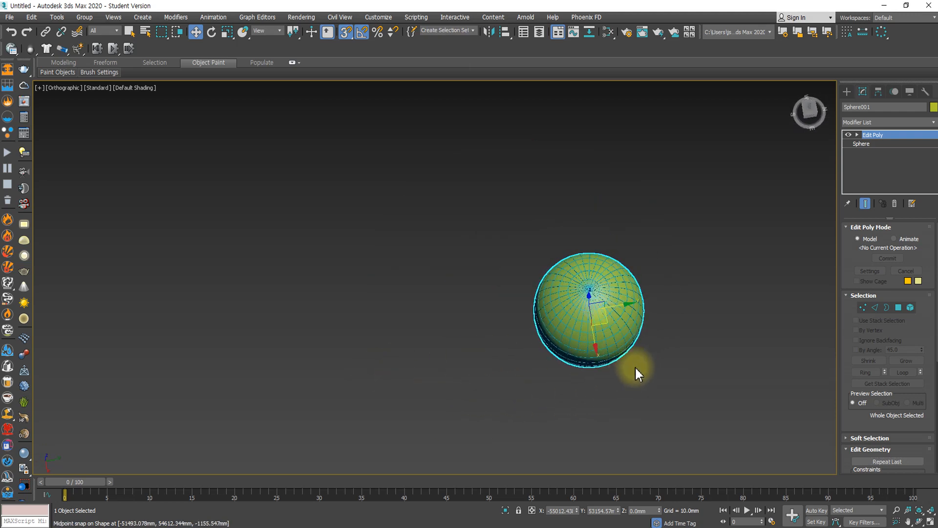
scroll(603, 314, "up", 5)
left_click_drag(772, 389, 430, 199)
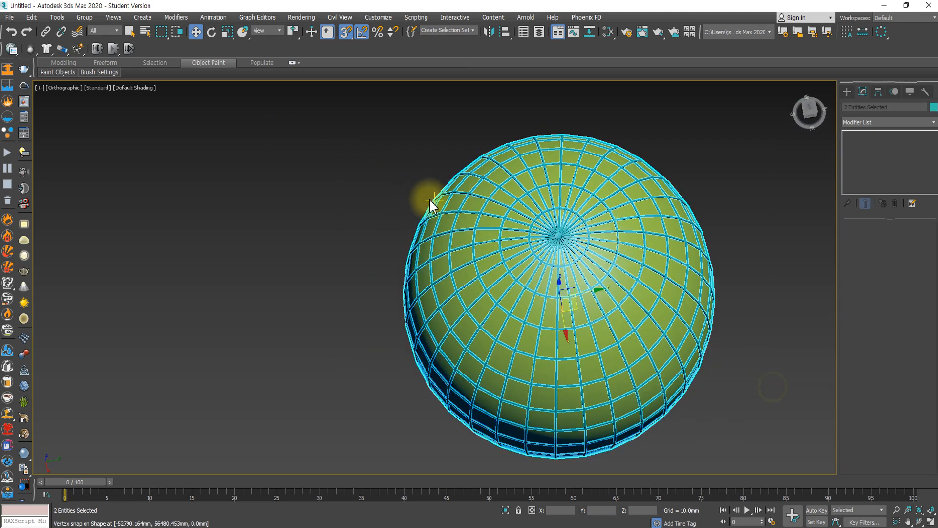
key("Delete")
- Create a GeoSphere with a radius of about 3257 mm and display it in wireframe
left_click(847, 91)
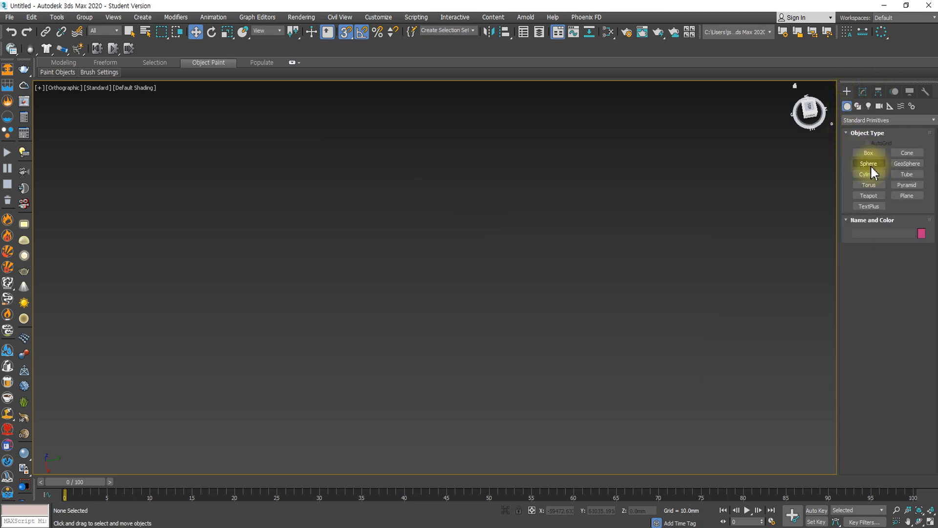
left_click(906, 163)
left_click_drag(360, 211, 459, 292)
scroll(459, 292, "down", 3)
middle_click_drag(458, 292, 469, 251)
key("F3")
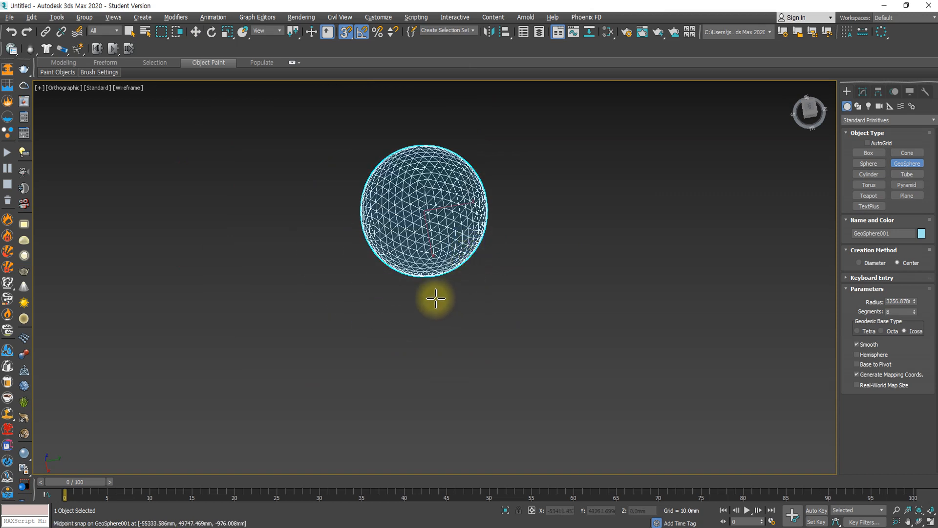
mouse_move(436, 299)
middle_mouse_down("alt")
mouse_move(436, 225)
mouse_move(446, 224)
mouse_move(430, 230)
middle_mouse_up("alt")
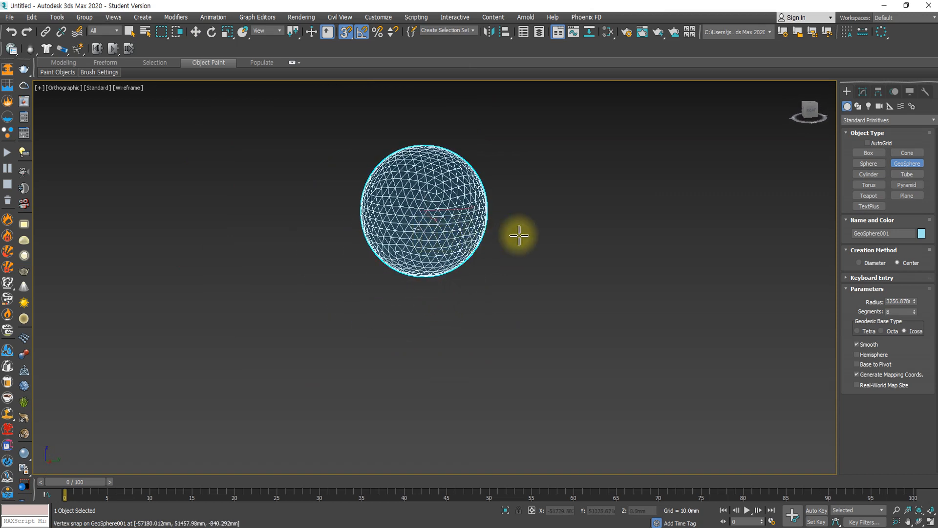
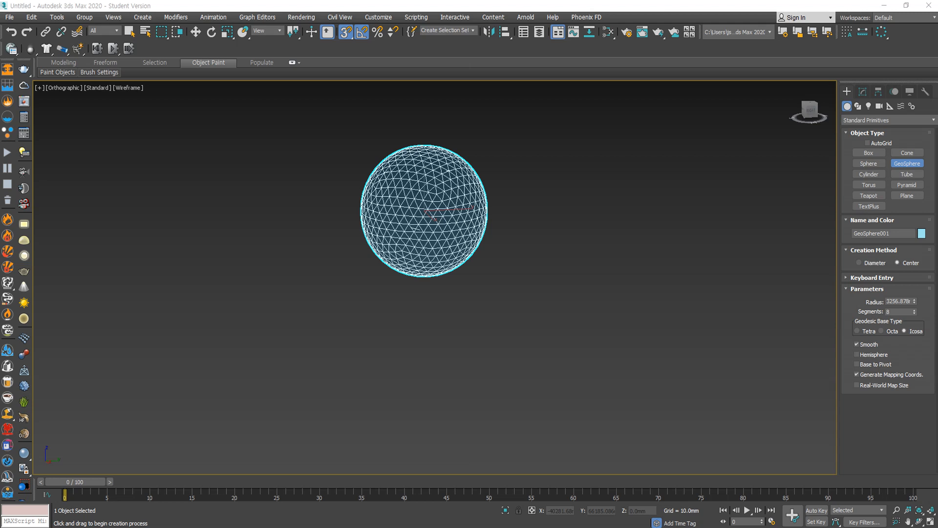
- View the Seoul Land geodesic dome reference photo in the web browser and return to 3ds Max
left_click_drag(937, 175, 345, 111)
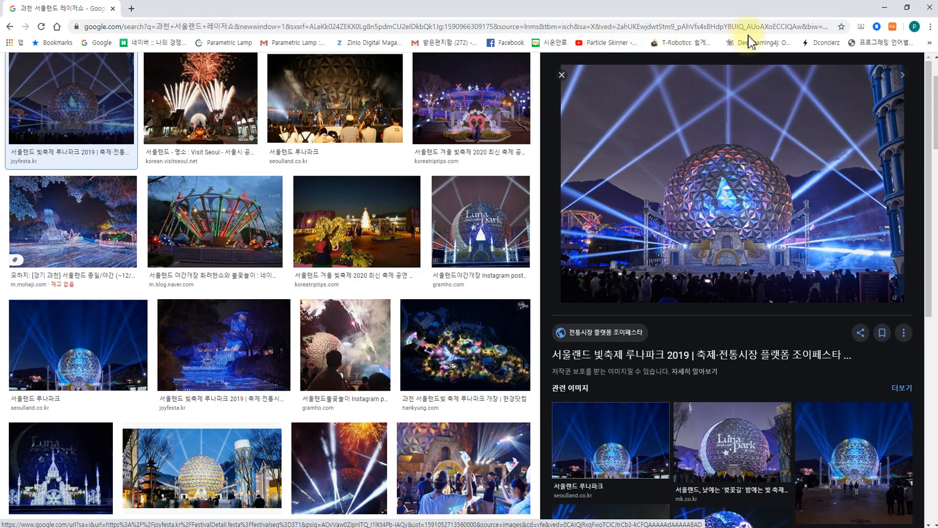
left_click(884, 7)
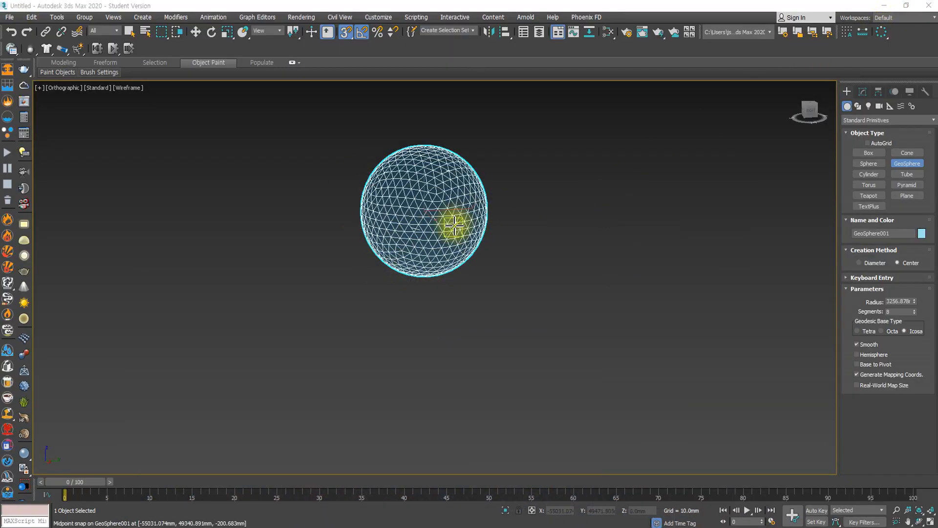
- Open the GeoSphere for modification and display it shaded with edged faces
left_click(863, 92)
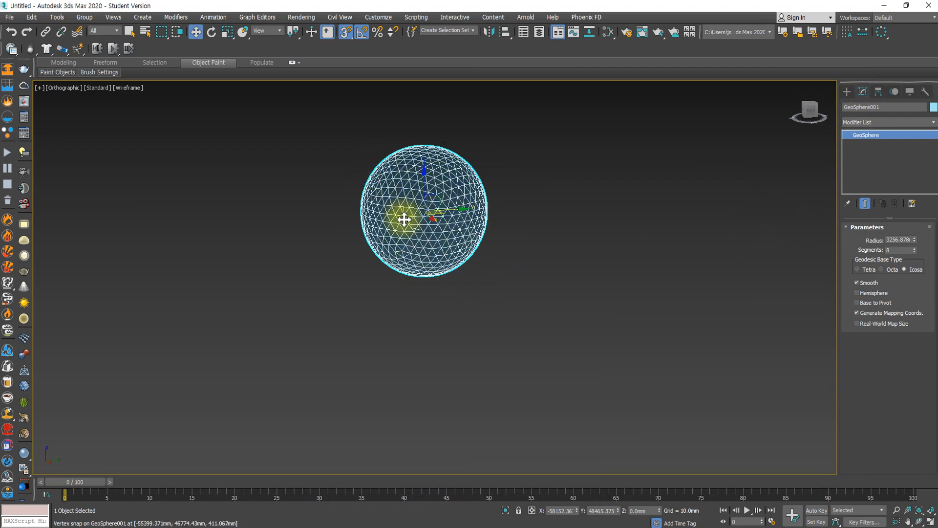
middle_click_drag(419, 205, 456, 236, "alt")
key("F3")
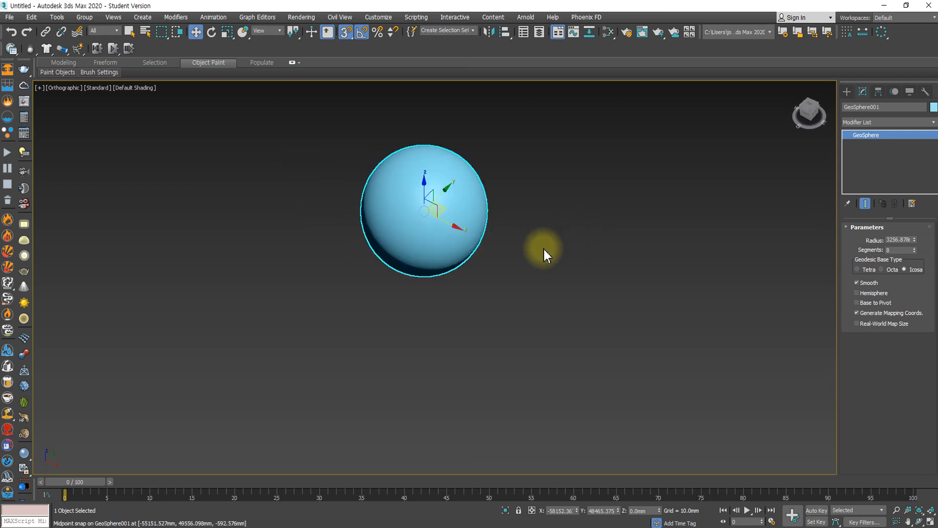
key("F4")
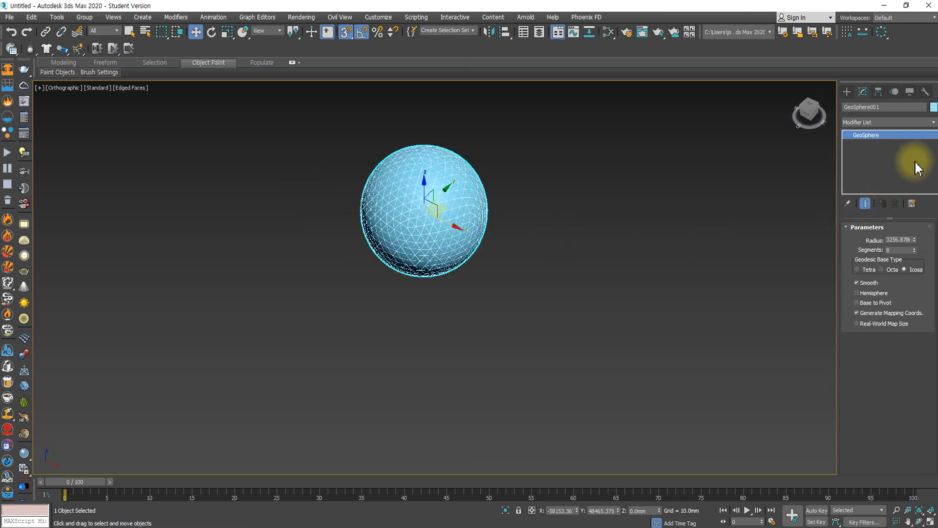
- Add an FFD 3x3x3 modifier to the GeoSphere and enter control point editing
left_click(933, 122)
left_click(934, 123)
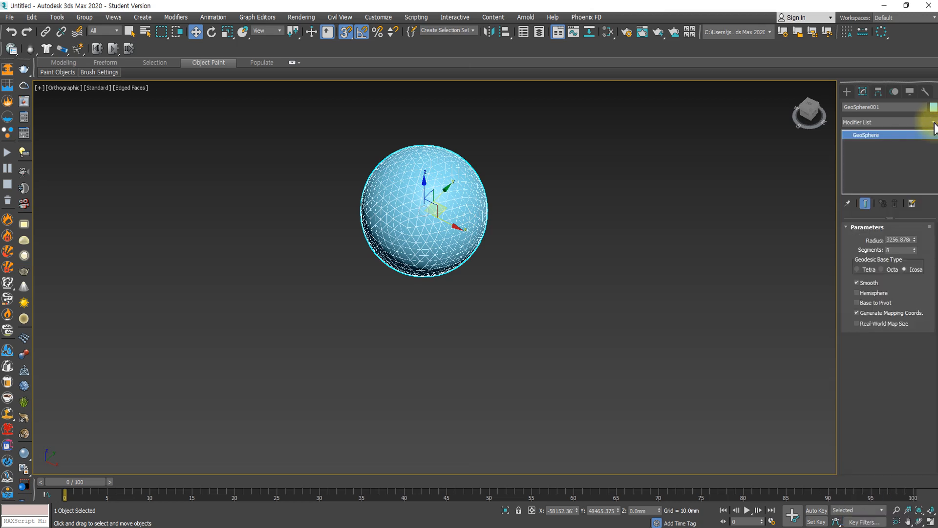
left_click(934, 126)
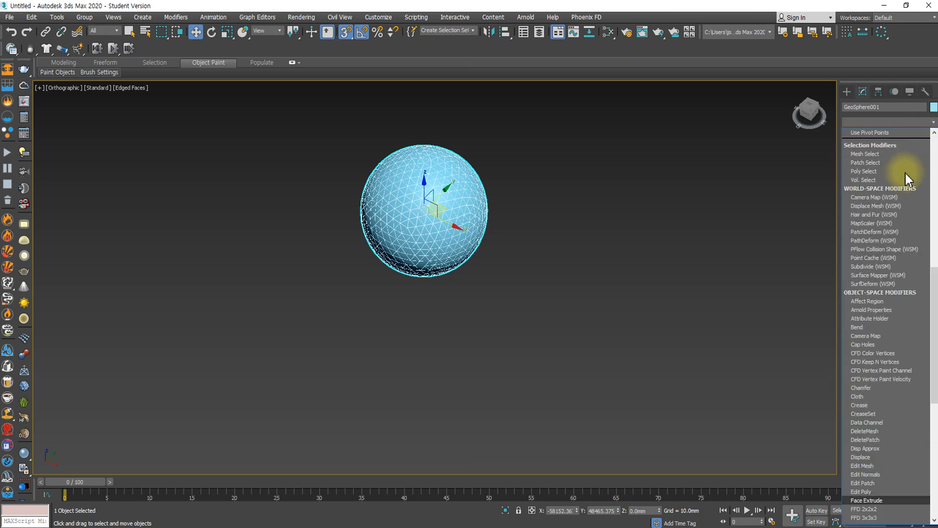
key("f")
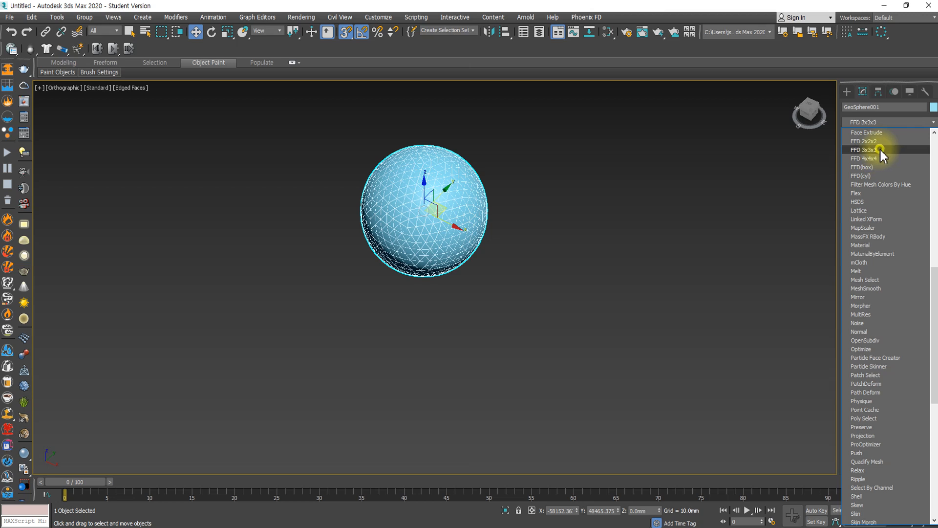
left_click(877, 149)
key("1")
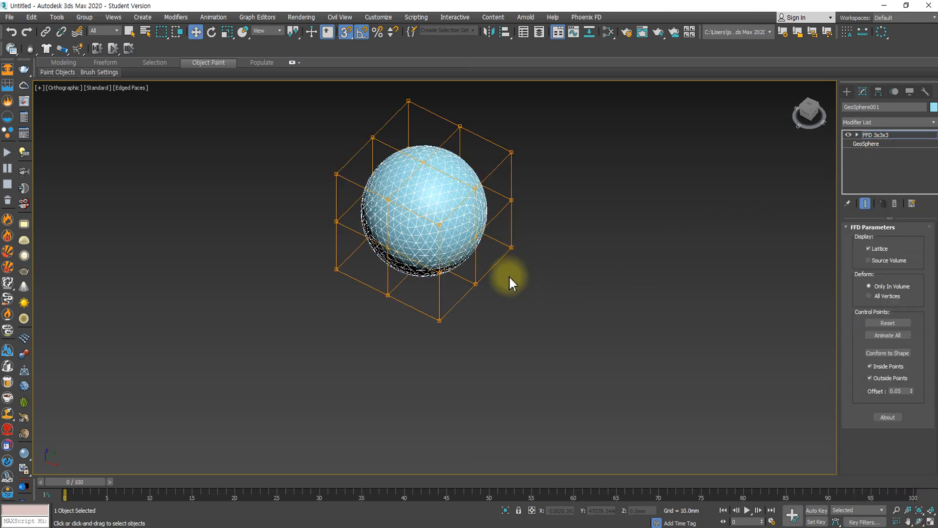
- Pull the lattice control points on one side of the GeoSphere far outward along X to stretch it into a pointed form
left_click(475, 236)
left_click_drag(492, 249, 728, 346)
middle_click_drag(537, 369, 559, 332, "alt")
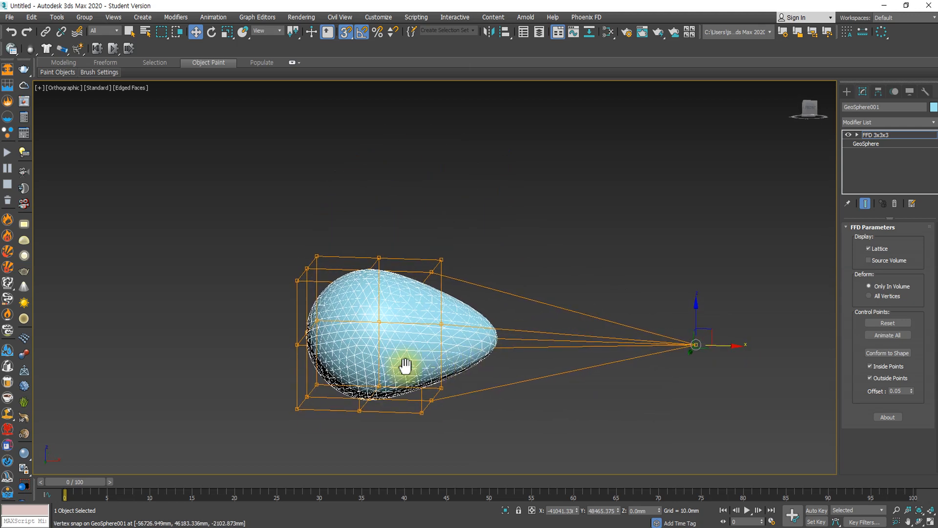
middle_click_drag(404, 362, 444, 322)
middle_click_drag(446, 251, 459, 313, "alt")
- From the front view, move the lattice's middle control points down and shift the column opposite the stretched tip outward
key("f")
scroll(465, 321, "down", 5)
left_click_drag(375, 379, 363, 210)
left_click_drag(364, 271, 256, 146)
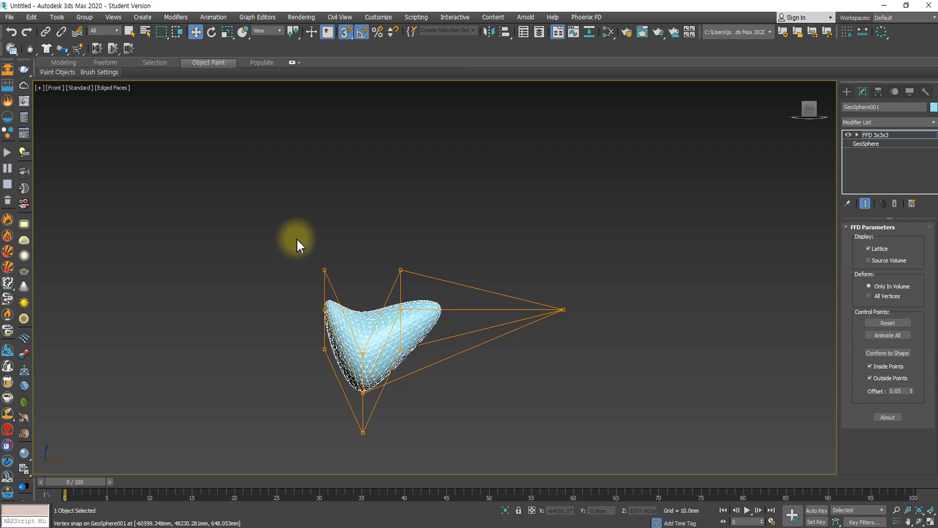
left_click_drag(351, 309, 307, 314)
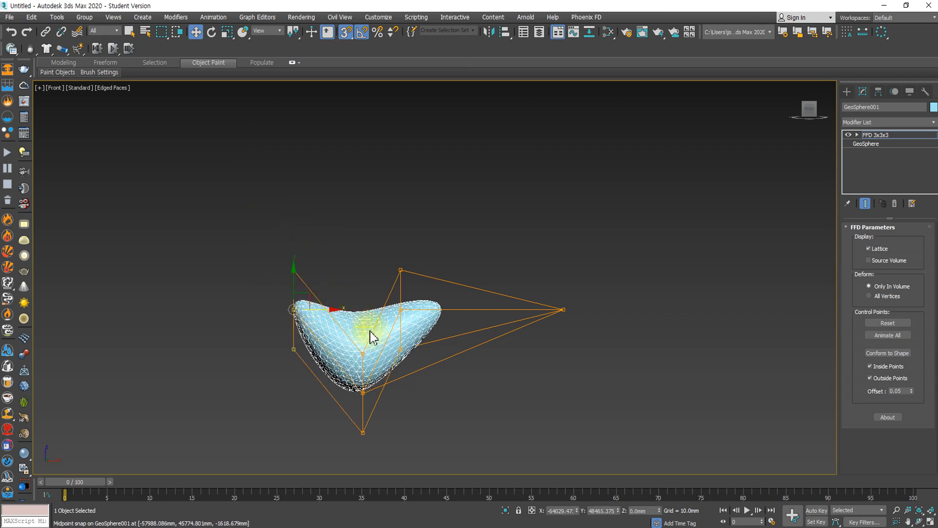
middle_click_drag(369, 331, 385, 322, "alt")
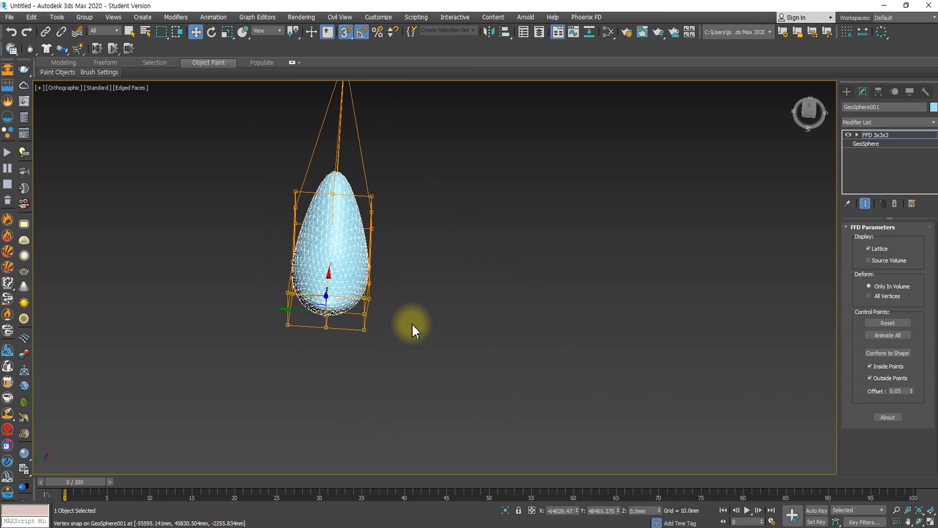
- From the top view, move the lattice's middle control points outward along Y to widen the form
key("t")
scroll(402, 320, "down", 5)
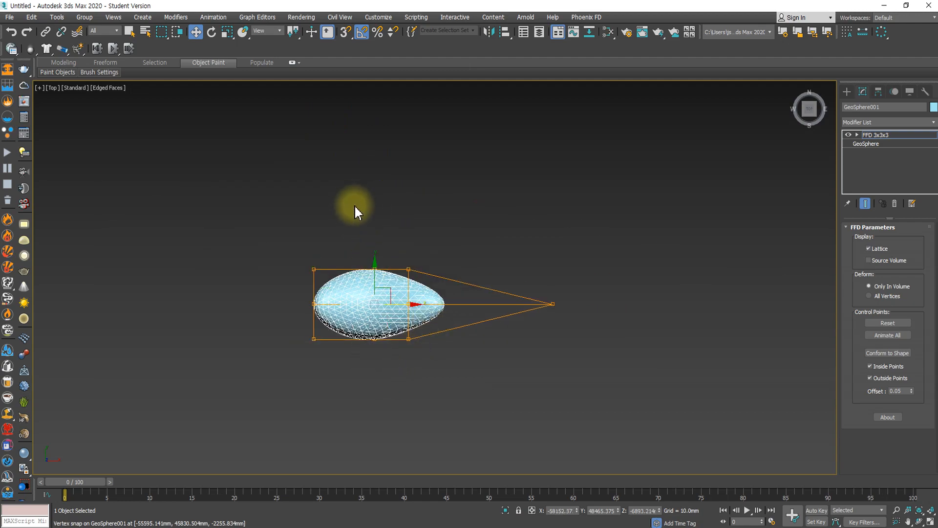
left_click(375, 271)
left_click_drag(377, 274, 376, 211)
left_click_drag(386, 360, 408, 398)
middle_click_drag(408, 398, 388, 318, "alt")
scroll(421, 333, "up", 5)
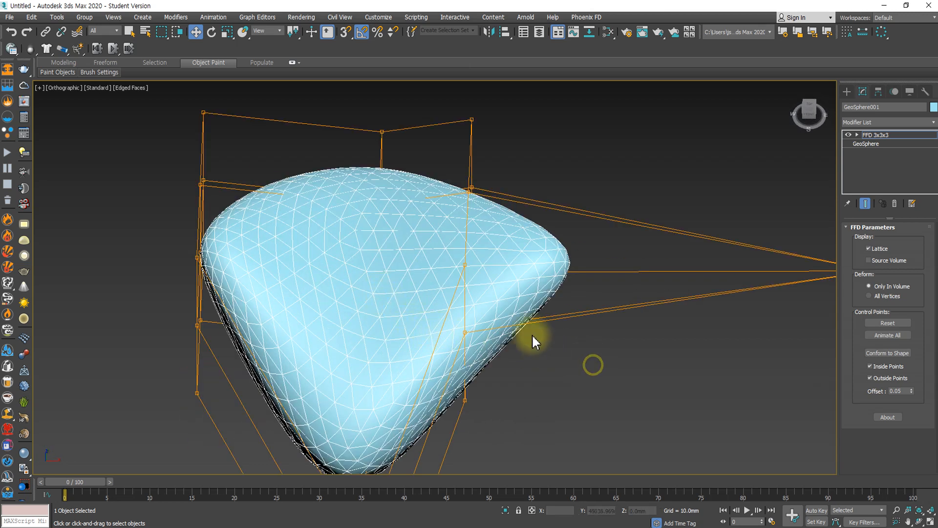
- Leave control point editing and add an Edit Poly modifier above FFD 3x3x3 on the GeoSphere
left_click(904, 135)
left_click(722, 175)
left_click(462, 284)
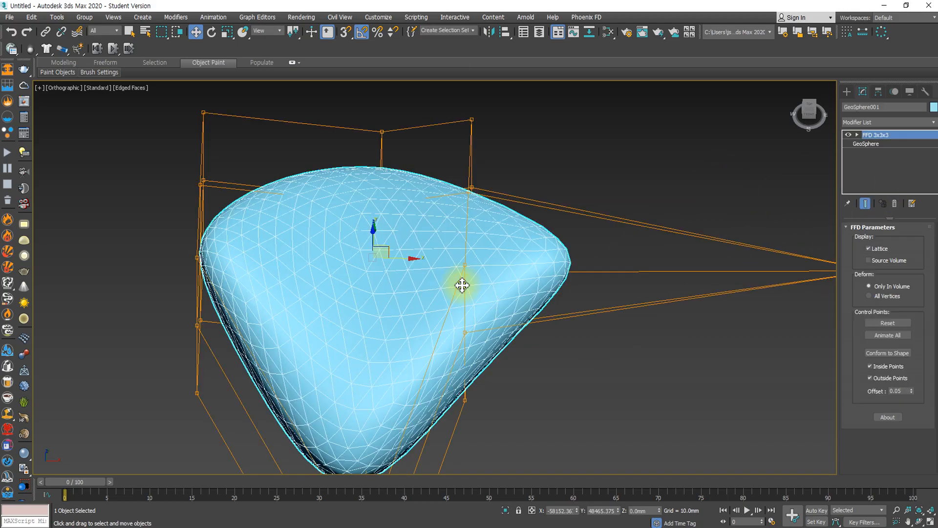
left_click(934, 123)
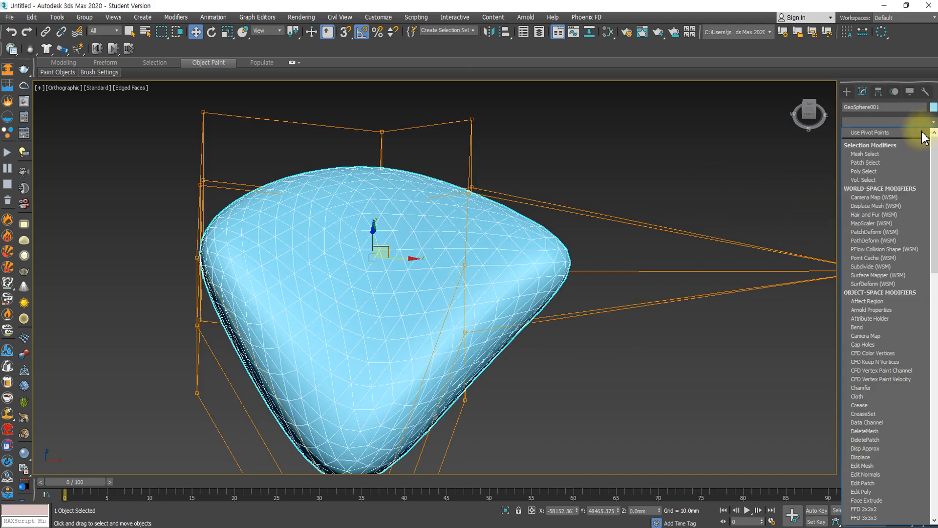
key("e")
left_click(867, 159)
middle_click_drag(624, 333, 603, 242)
scroll(605, 244, "down", 4)
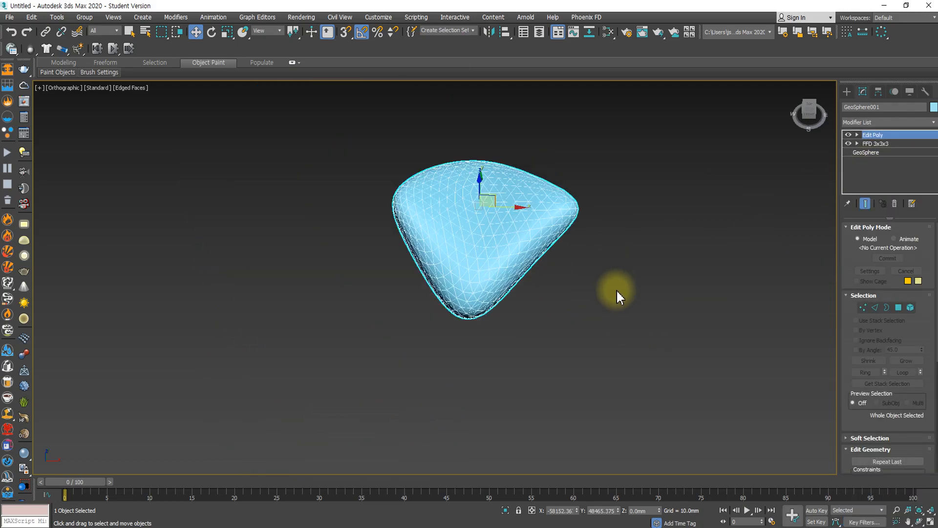
- Select all edges of the deformed GeoSphere and create a shape from them
key("2")
left_click_drag(628, 377, 271, 75)
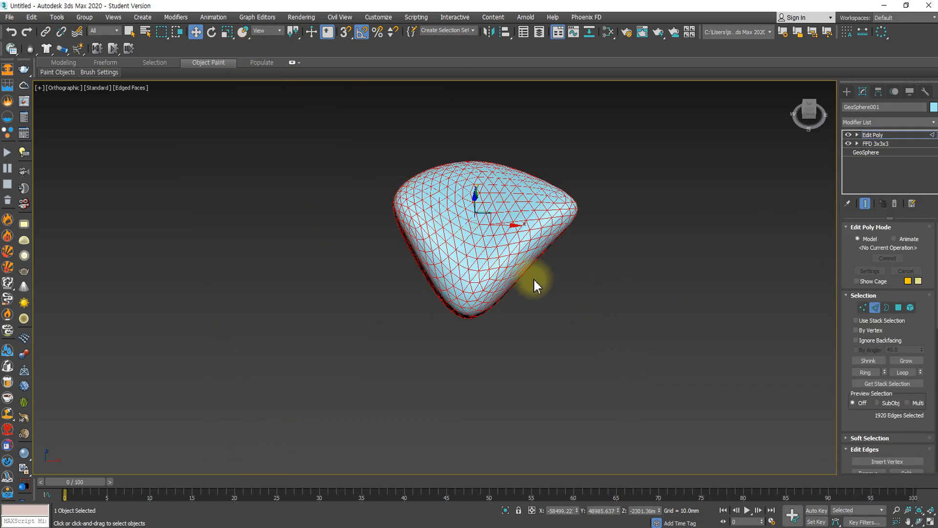
left_click(630, 348)
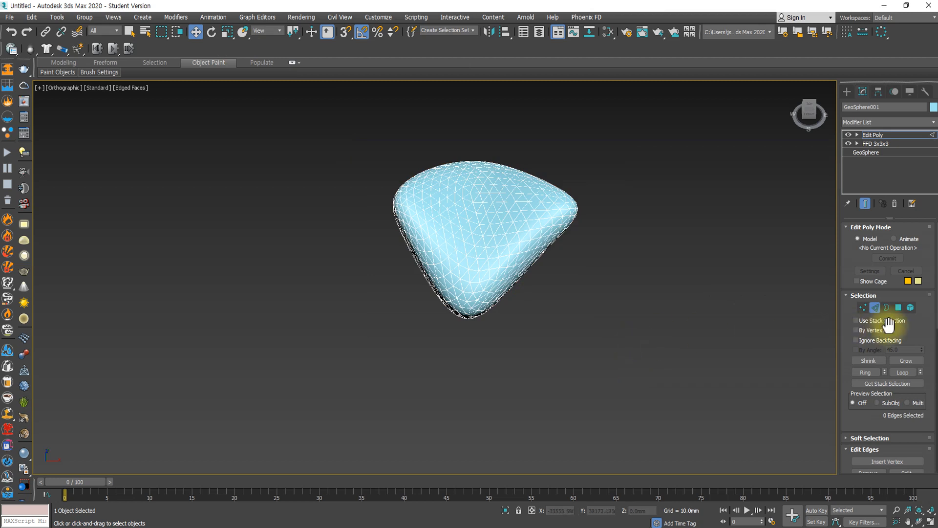
left_click(875, 307)
left_click(875, 308)
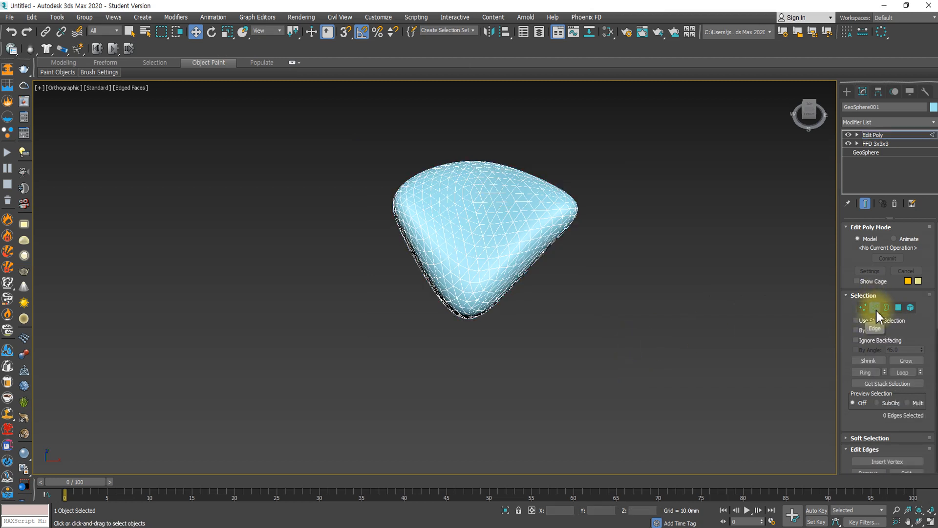
key("ctrl+a")
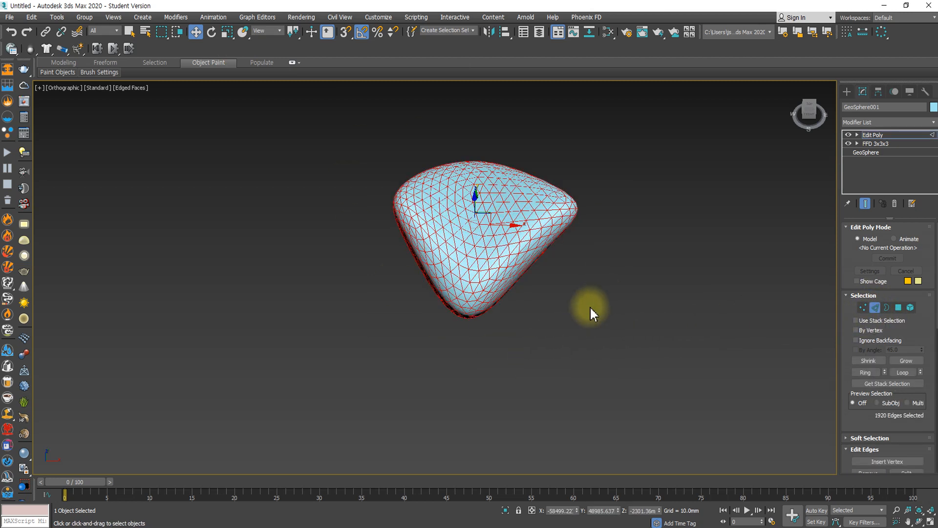
left_click_drag(915, 335, 915, 157)
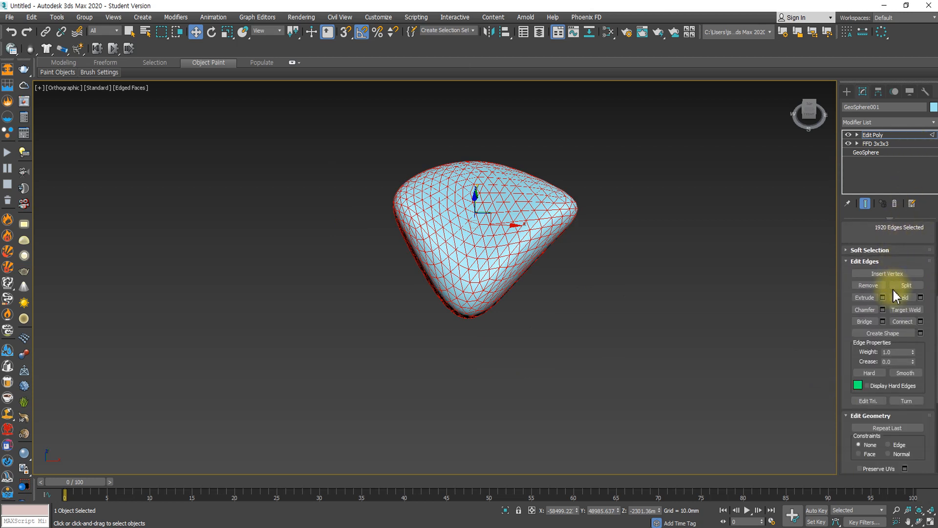
left_click(885, 333)
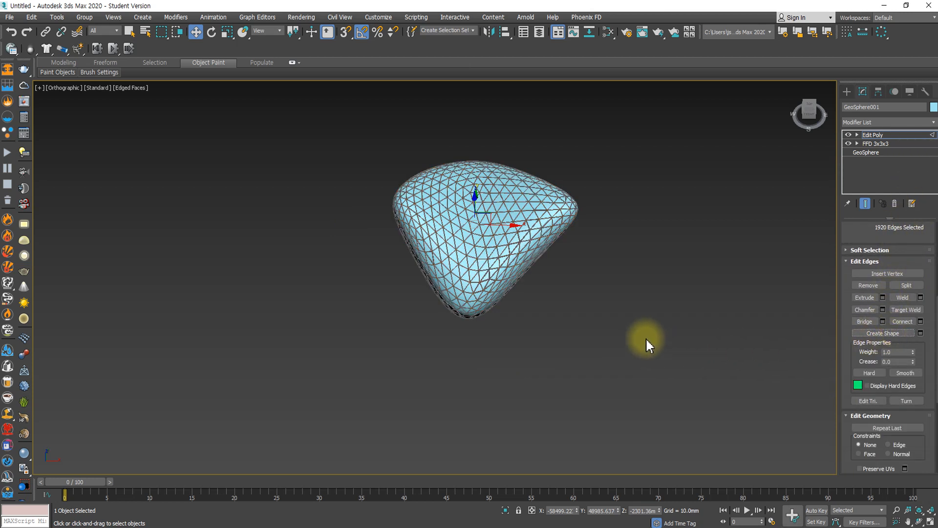
- Leave edge editing and select the new frame shape around the GeoSphere
left_click(618, 253)
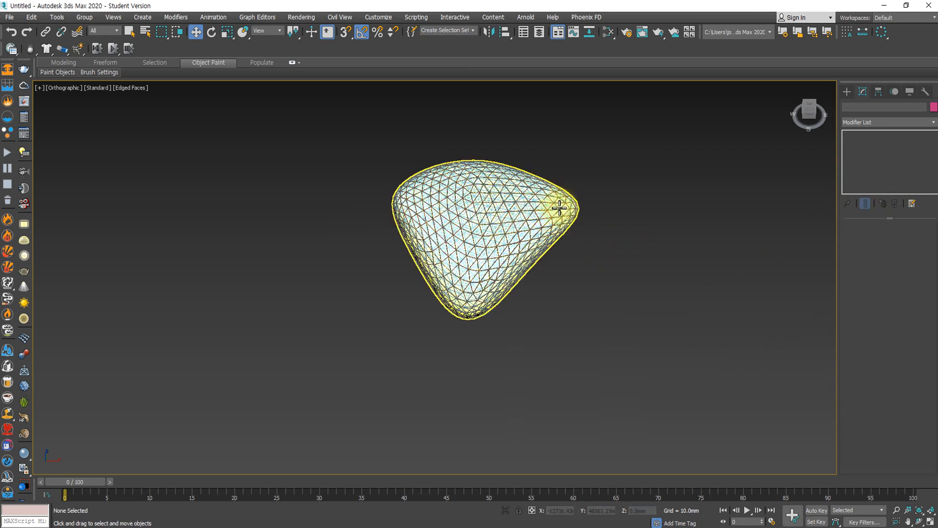
left_click(559, 208)
scroll(559, 208, "up", 5)
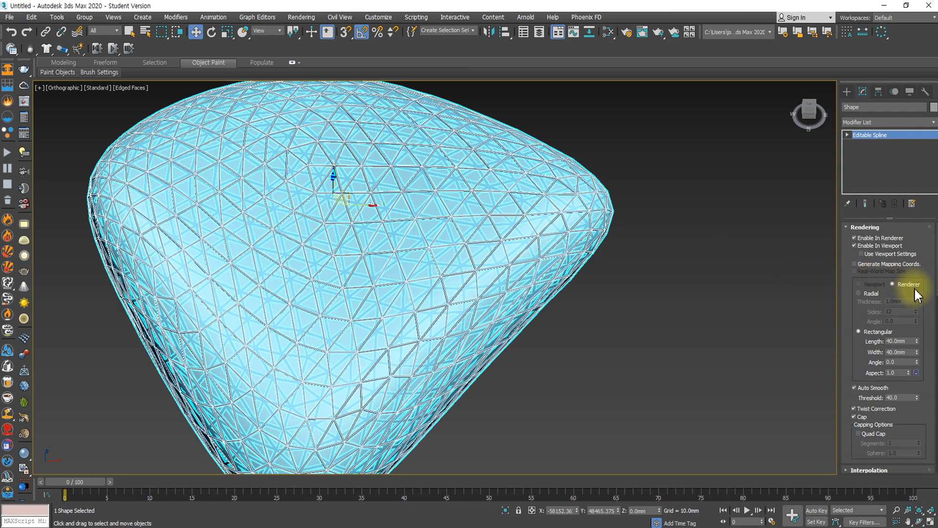
- Toggle the frame shape's Enable In Renderer and Enable In Viewport options off and on again to compare its display
left_click(859, 248)
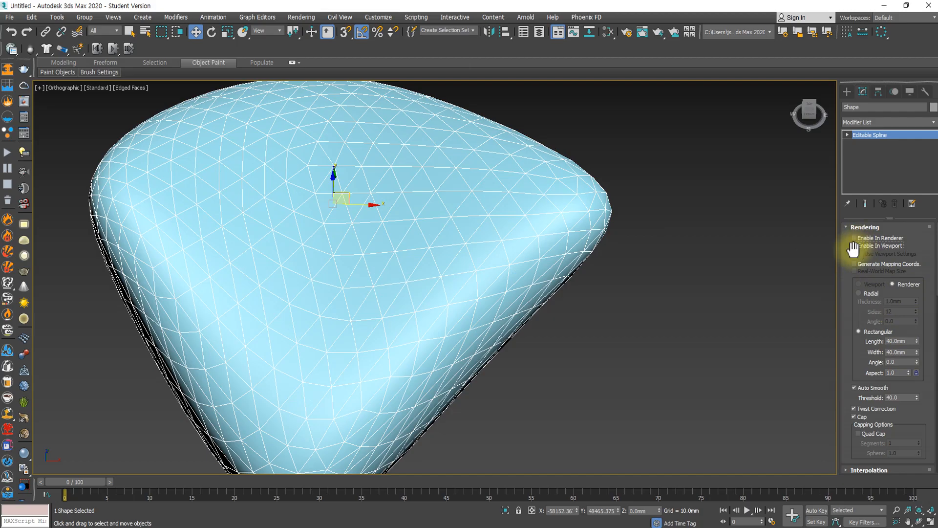
left_click(854, 245)
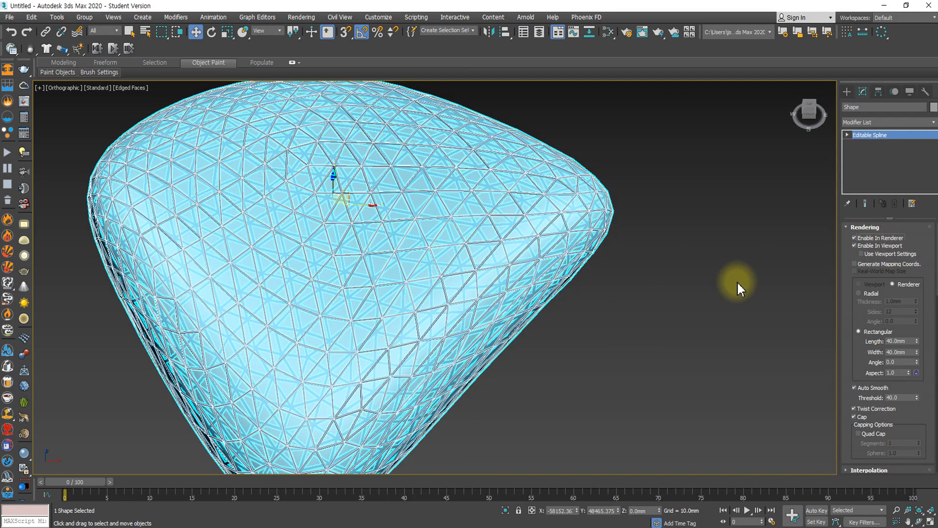
left_click(854, 238)
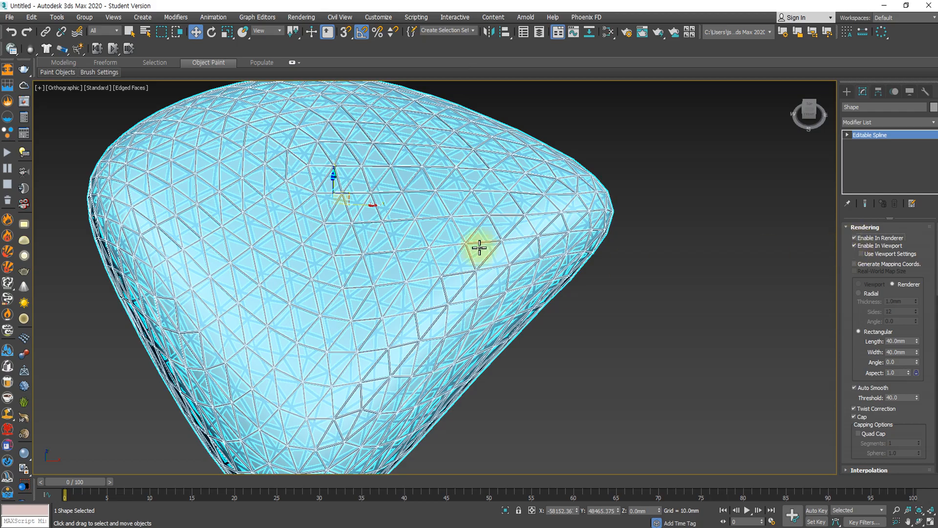
left_click(855, 245)
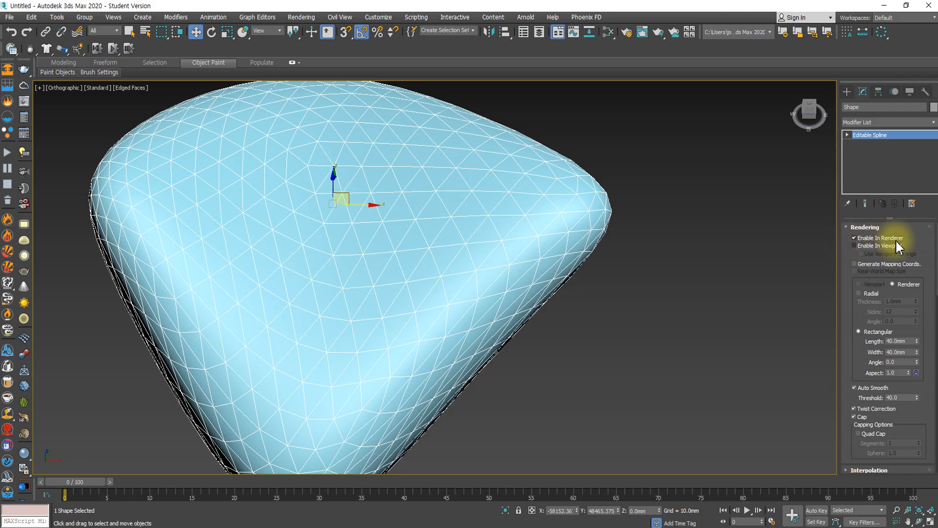
left_click(860, 245)
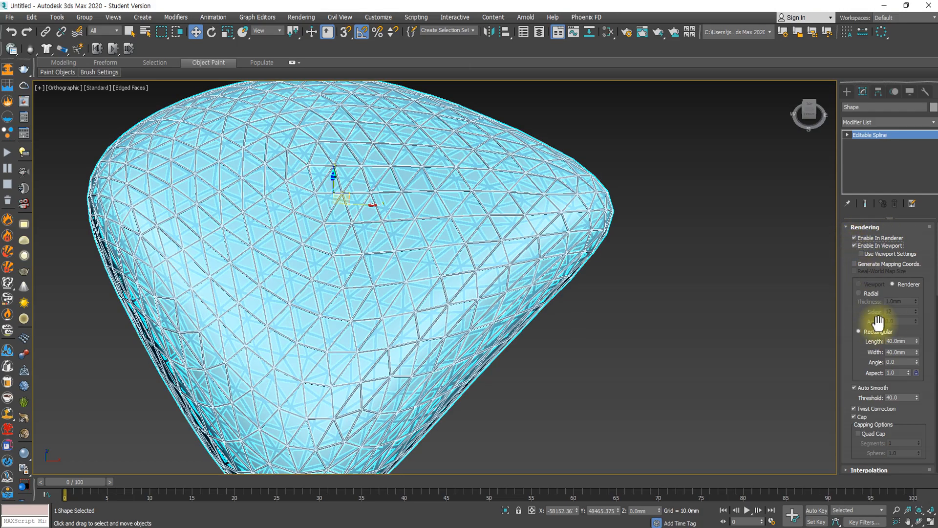
- Set the frame shape's rectangular profile to 60 mm length and 60 mm width, then deselect it
double_click(911, 341)
type("60")
key("Tab")
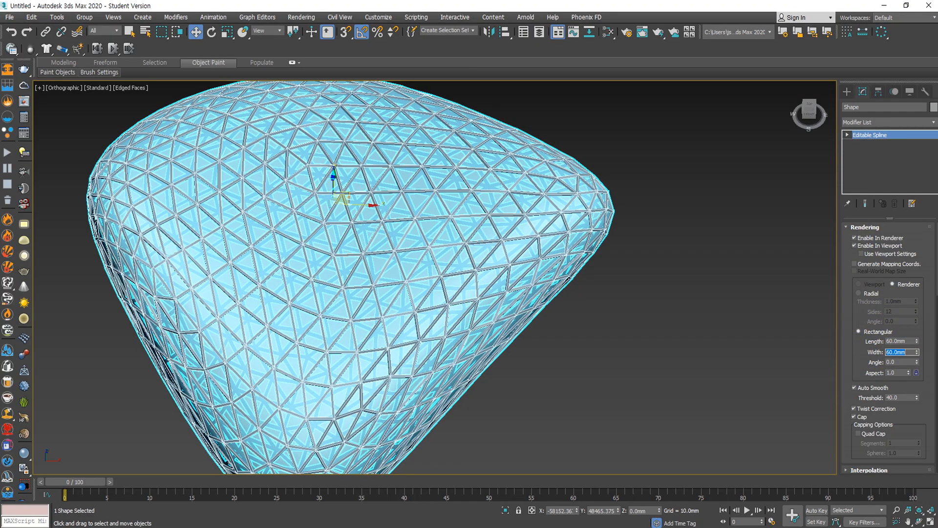
left_click(656, 287)
- Examine the thickened triangular frame on the deformed GeoSphere from several sides and distances
scroll(601, 331, "down", 5)
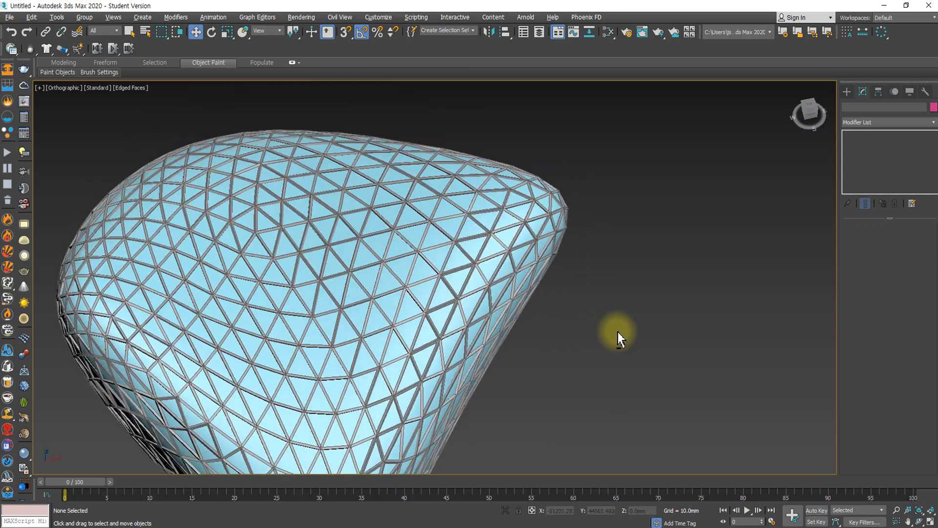
middle_click_drag(605, 308, 603, 238, "alt")
scroll(495, 433, "up", 5)
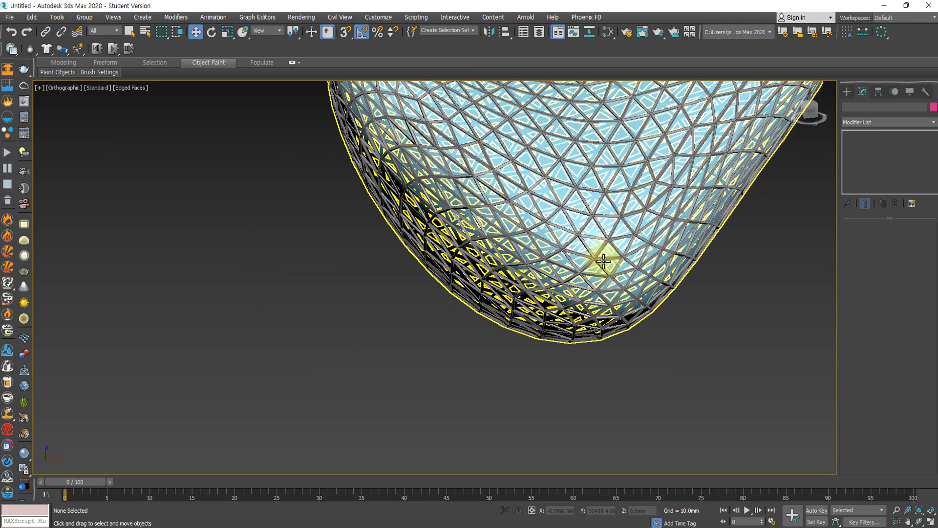
scroll(603, 259, "down", 5)
middle_click_drag(672, 274, 529, 339, "alt")
scroll(630, 278, "up", 3)
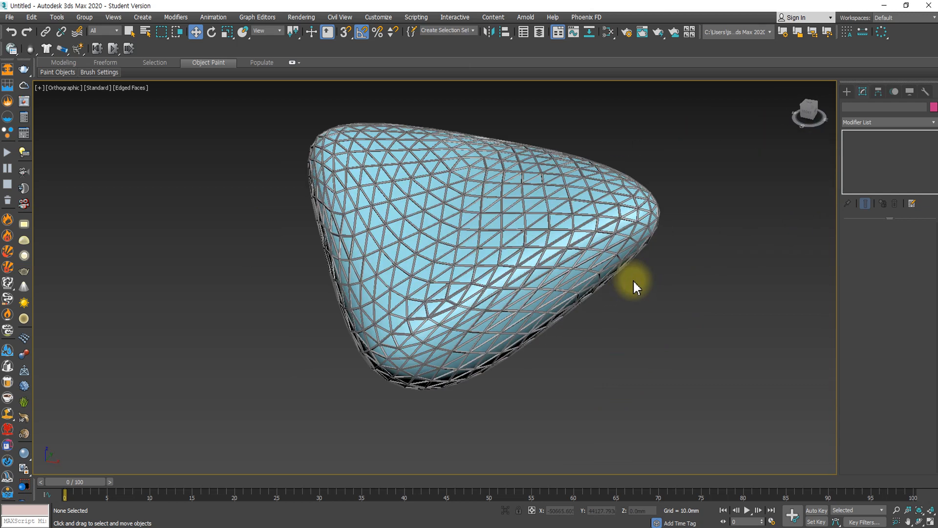
scroll(434, 353, "up", 5)
scroll(442, 322, "down", 5)
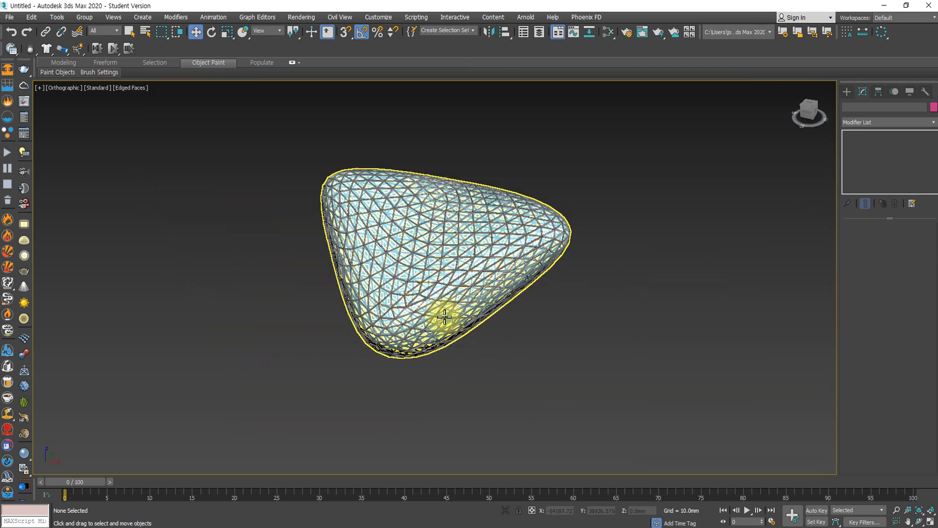
scroll(455, 306, "up", 3)
scroll(623, 310, "down", 2)
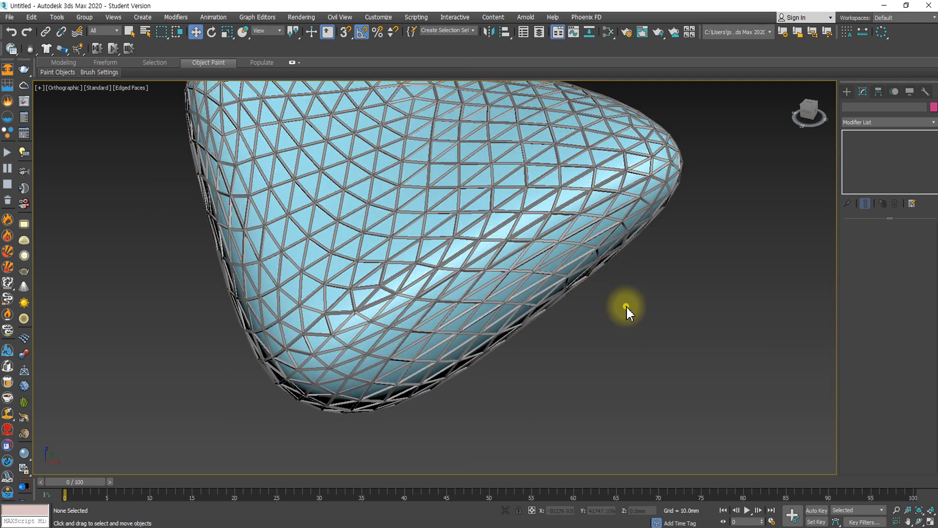
scroll(623, 291, "down", 5)
middle_click_drag(621, 285, 644, 286, "alt")
scroll(472, 299, "up", 5)
- Select the deformed GeoSphere inside the frame and bring the whole form into view
left_click(489, 284)
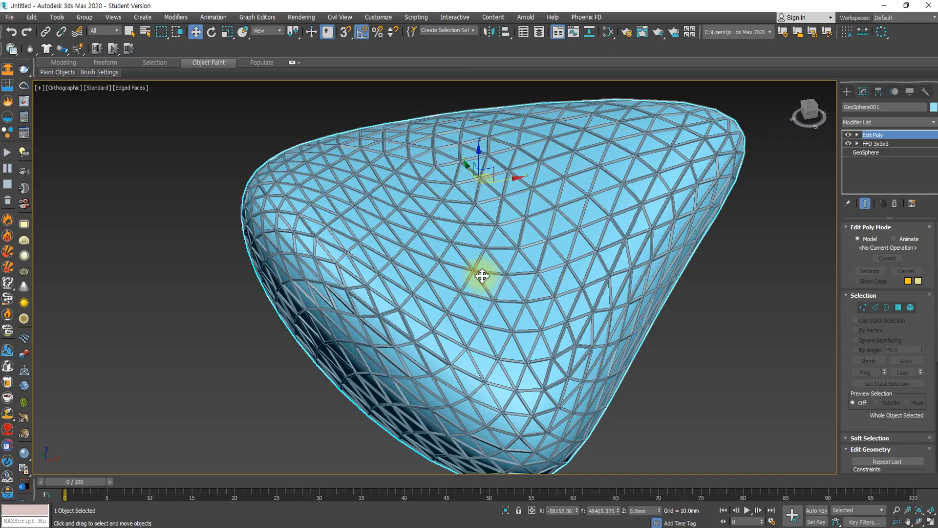
scroll(570, 387, "down", 8)
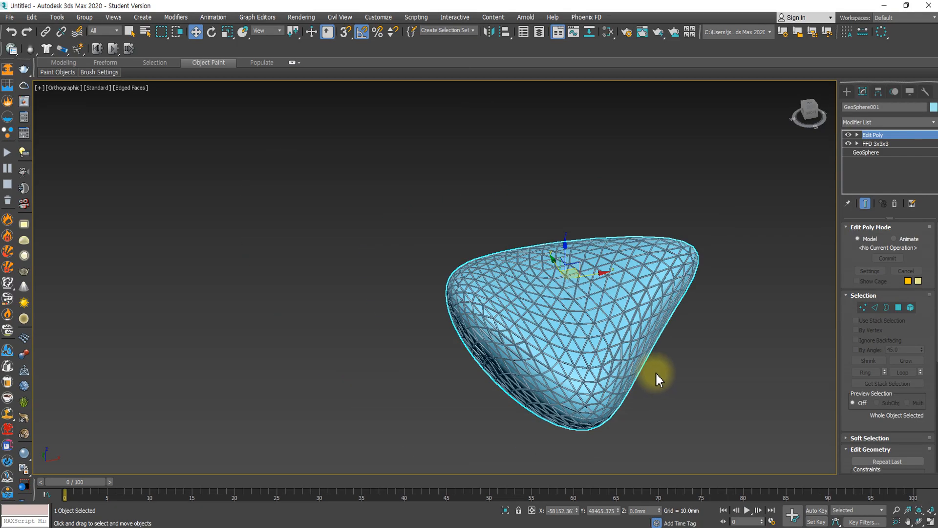
middle_click_drag(643, 376, 680, 387, "alt")
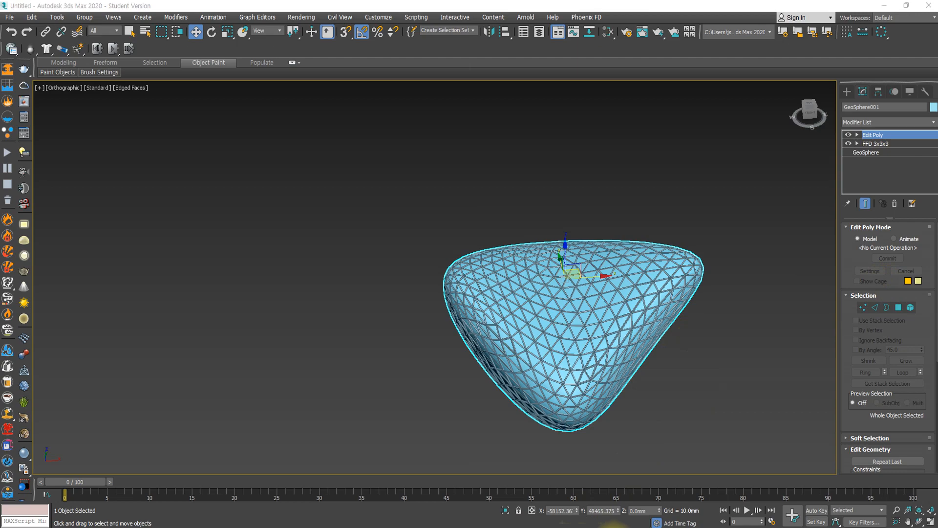
middle_click_drag(653, 320, 424, 296)
scroll(424, 296, "down", 2)
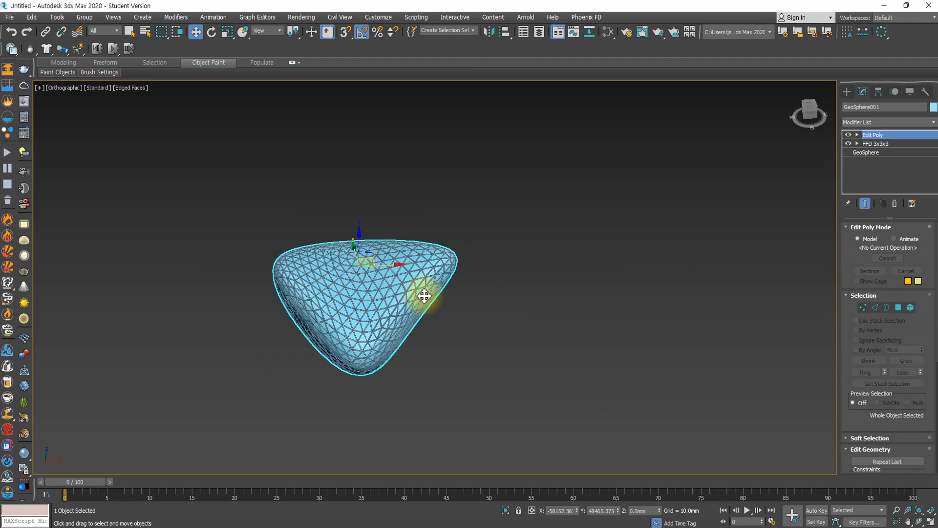